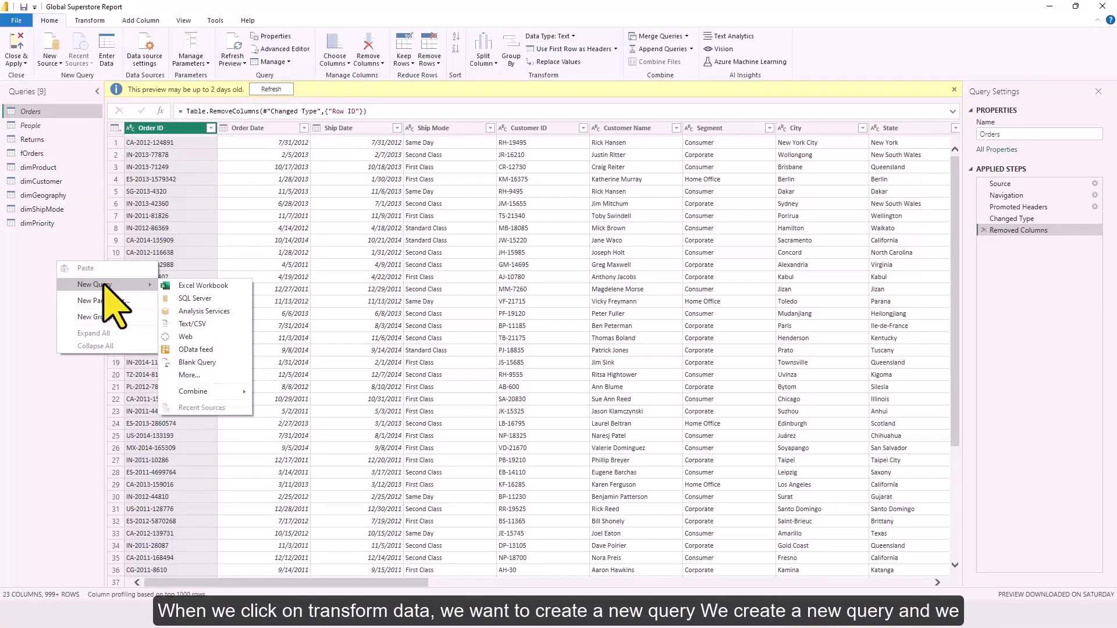
Create a blank query and enter =List.Dates() as its formula.
click(197, 363)
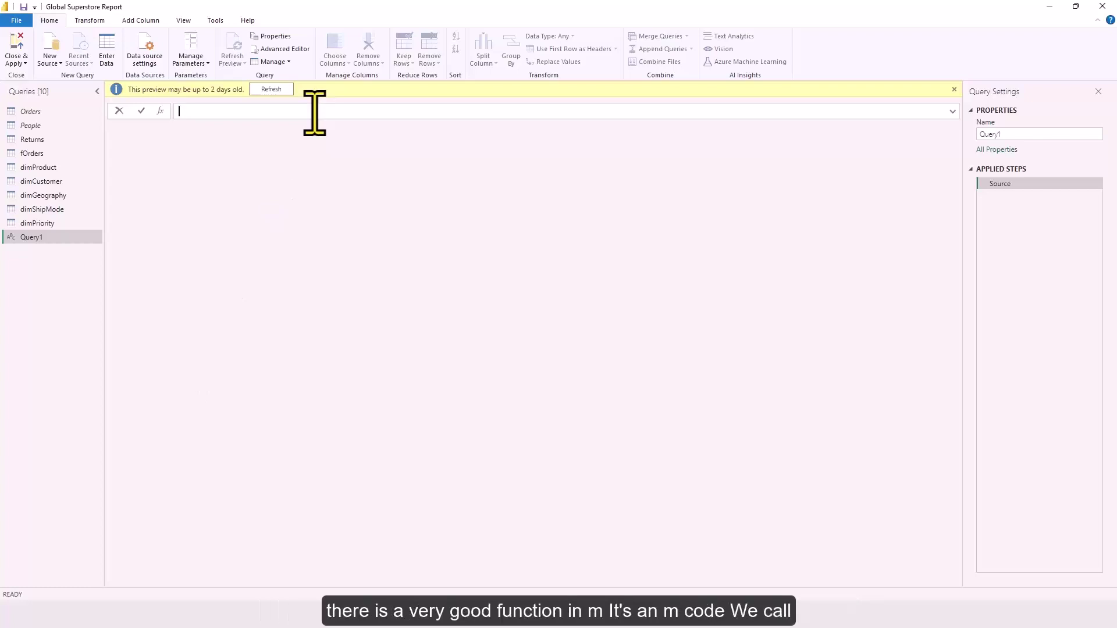
text(=L)
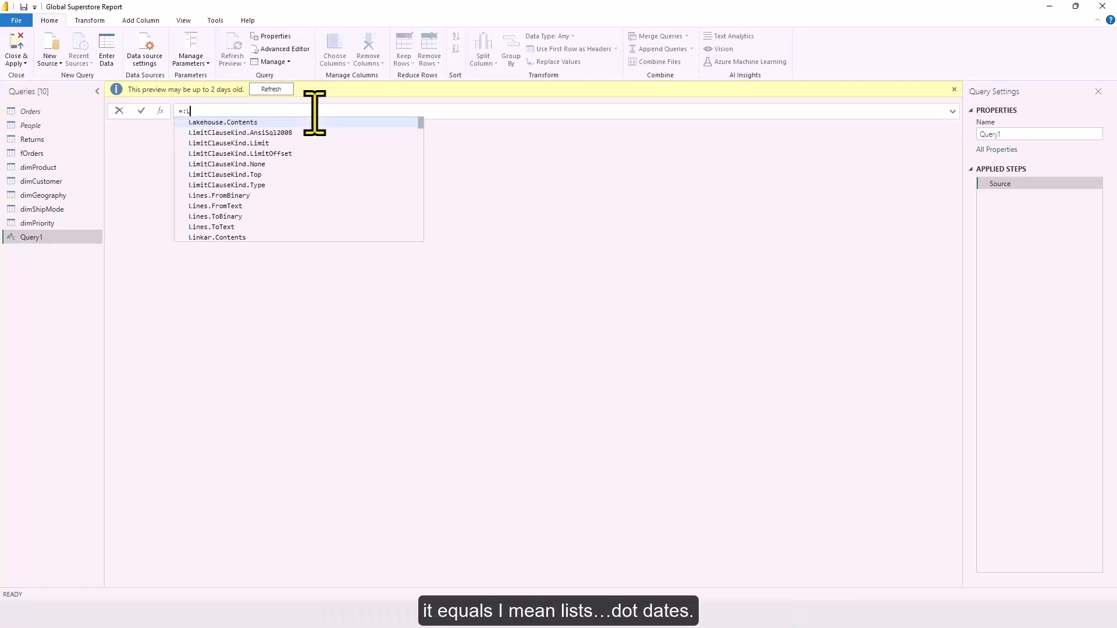
text(ist.Dates)
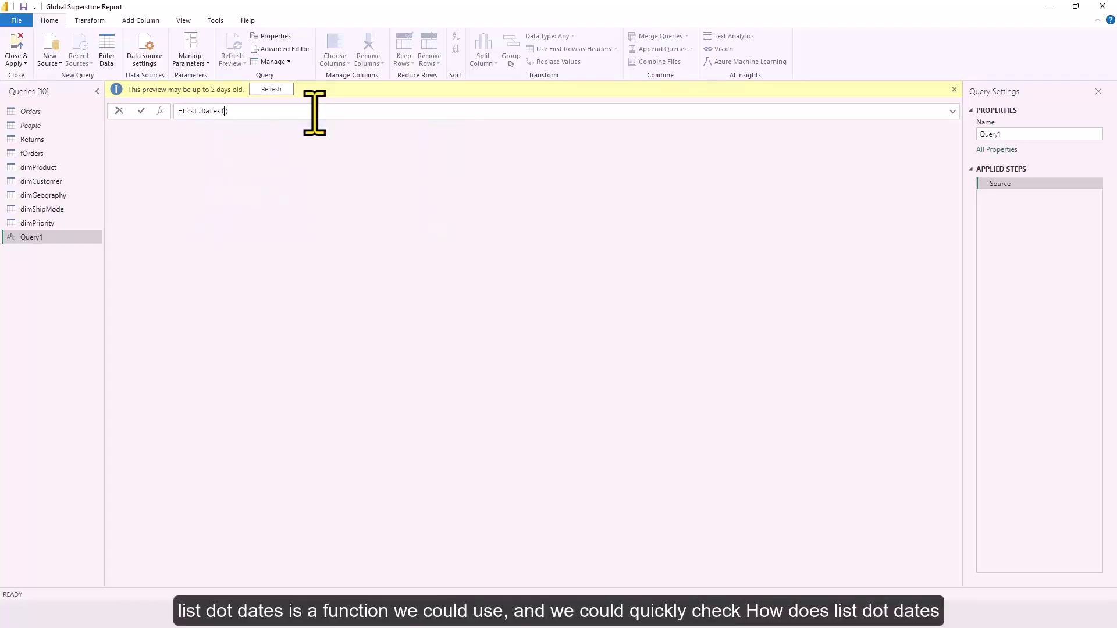
text(()
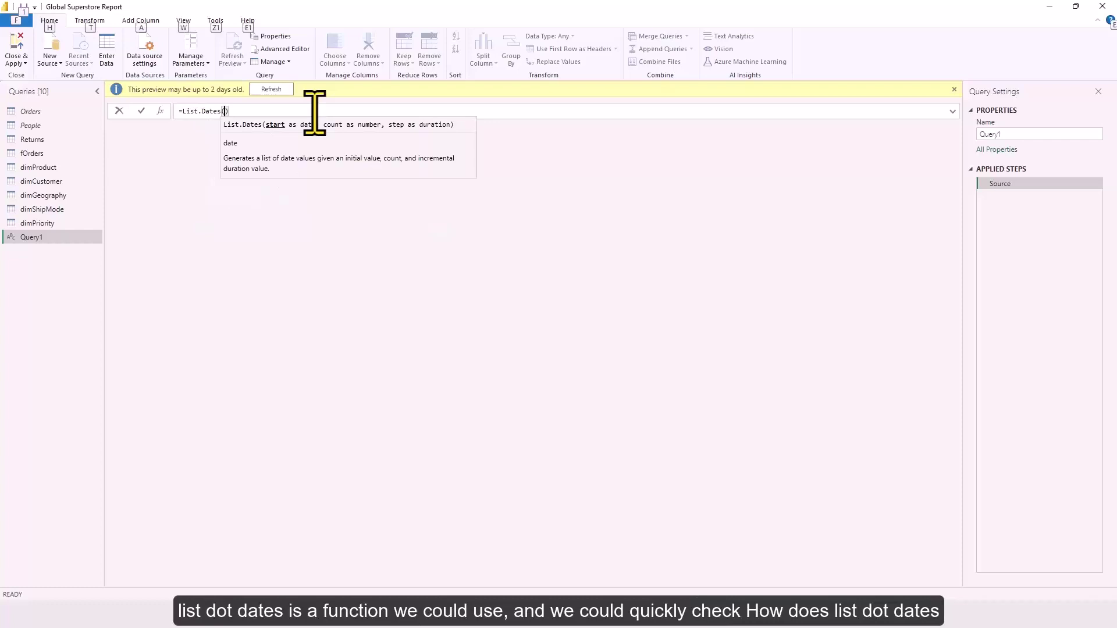
key(Return)
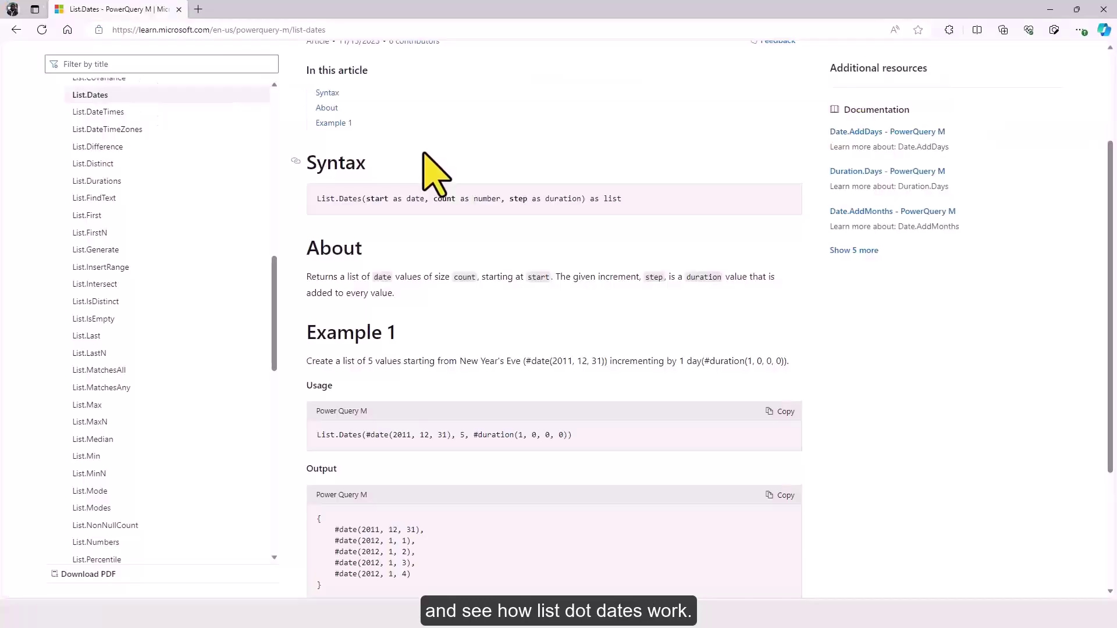
Copy the List.Dates documentation's usage example and make it Query1's formula in Power Query Editor: List.Dates(#date(2011, 12, 31), 5, #duration(1, 0, 0, 0)).
scroll(437, 177, up, 3)
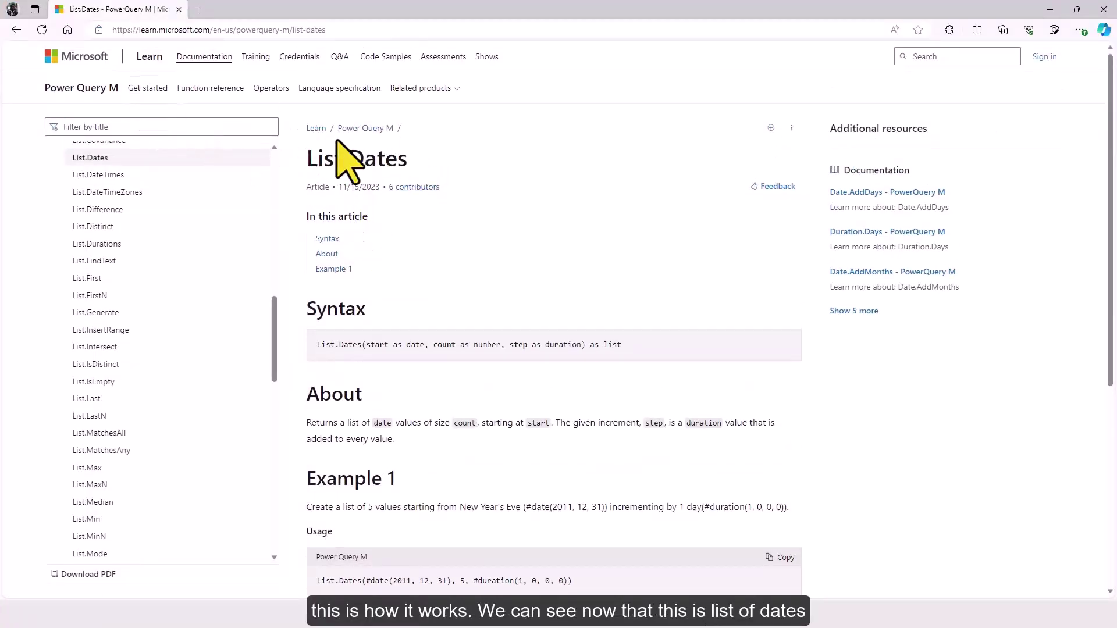
scroll(414, 250, down, 4)
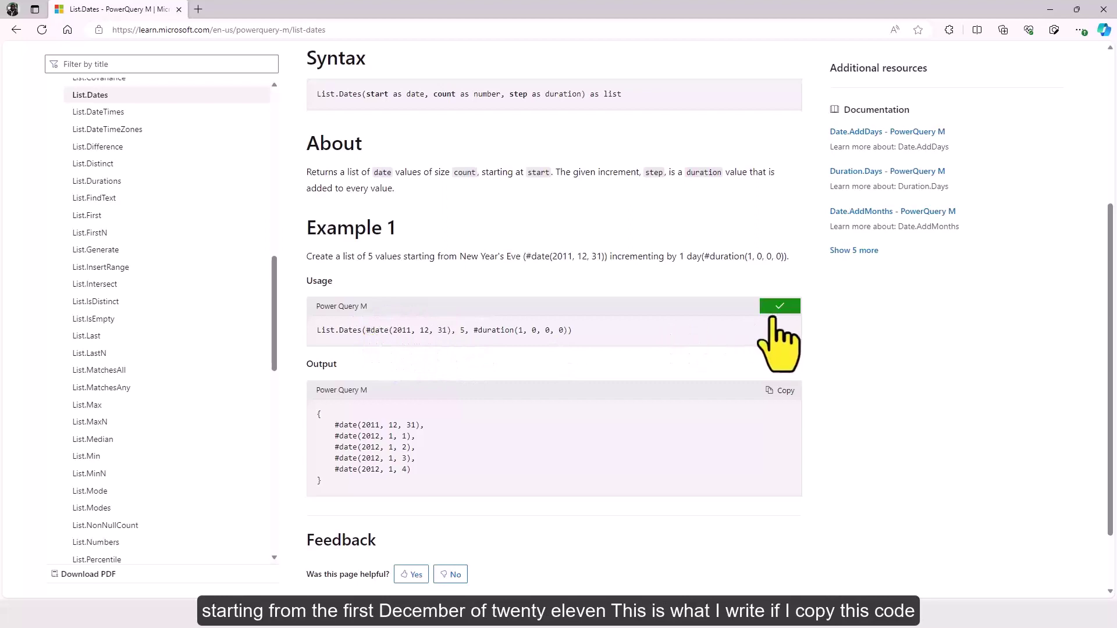
key(alt+Tab)
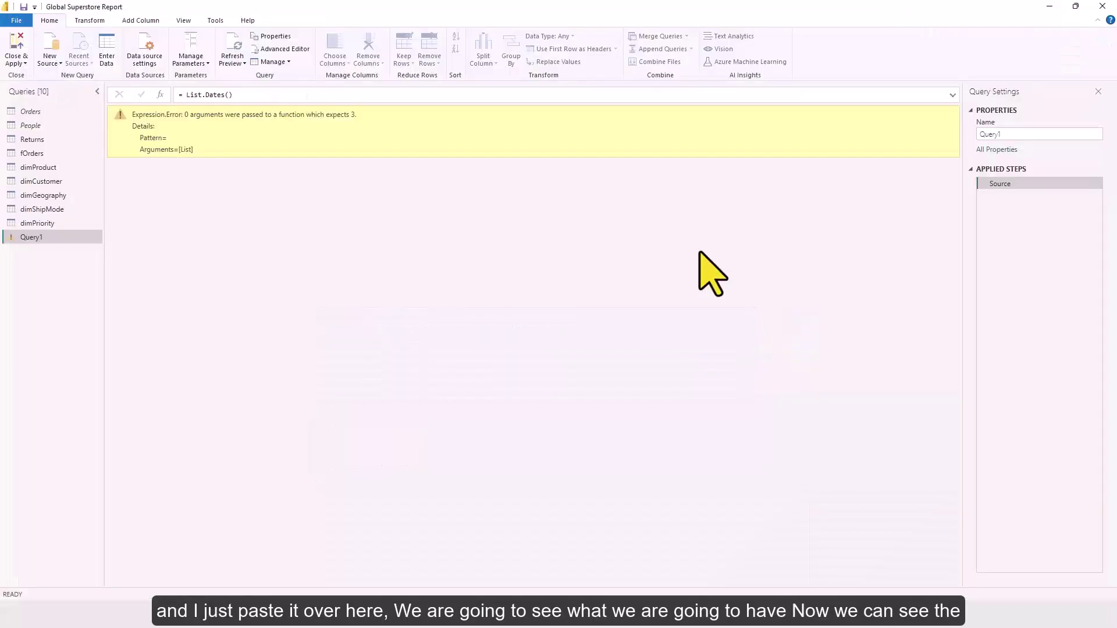
key(ctrl+a)
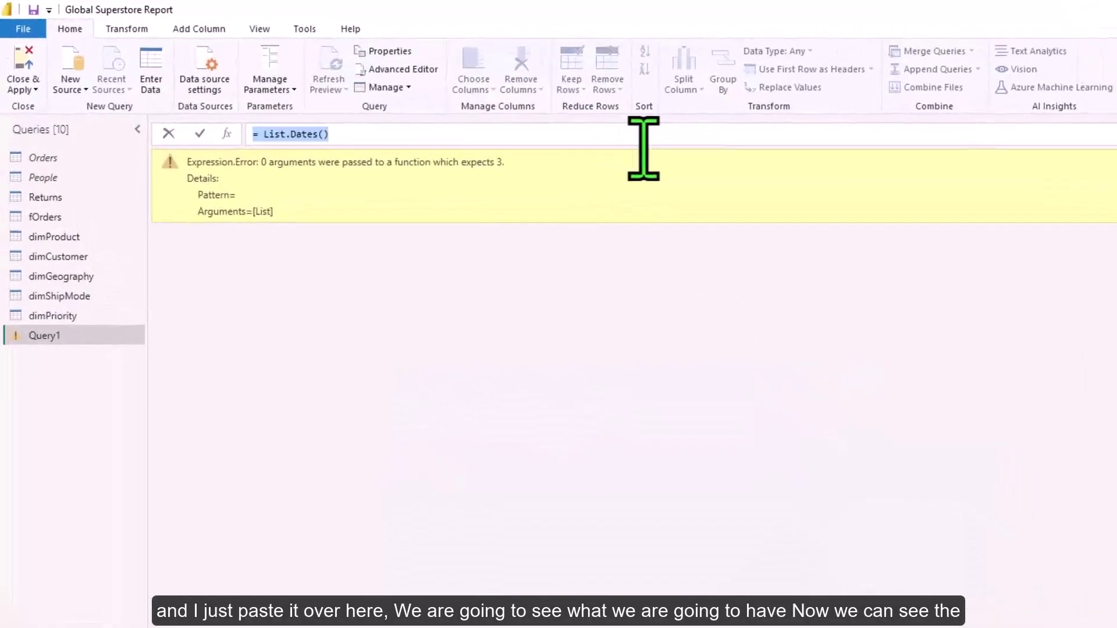
text(List.Dates(#date(2011, 12, 31), 5, #duration(1, 0, 0, 0)))
key(Return)
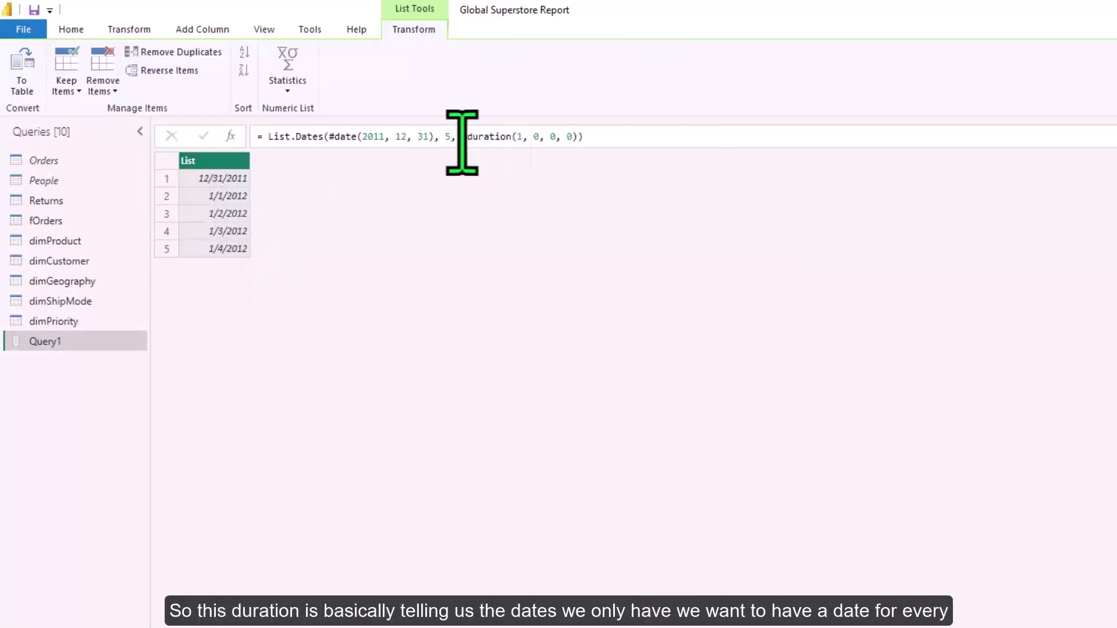
Examine the duration argument of Query1's formula and set the number of dates to 365.
drag(460, 138, 585, 138)
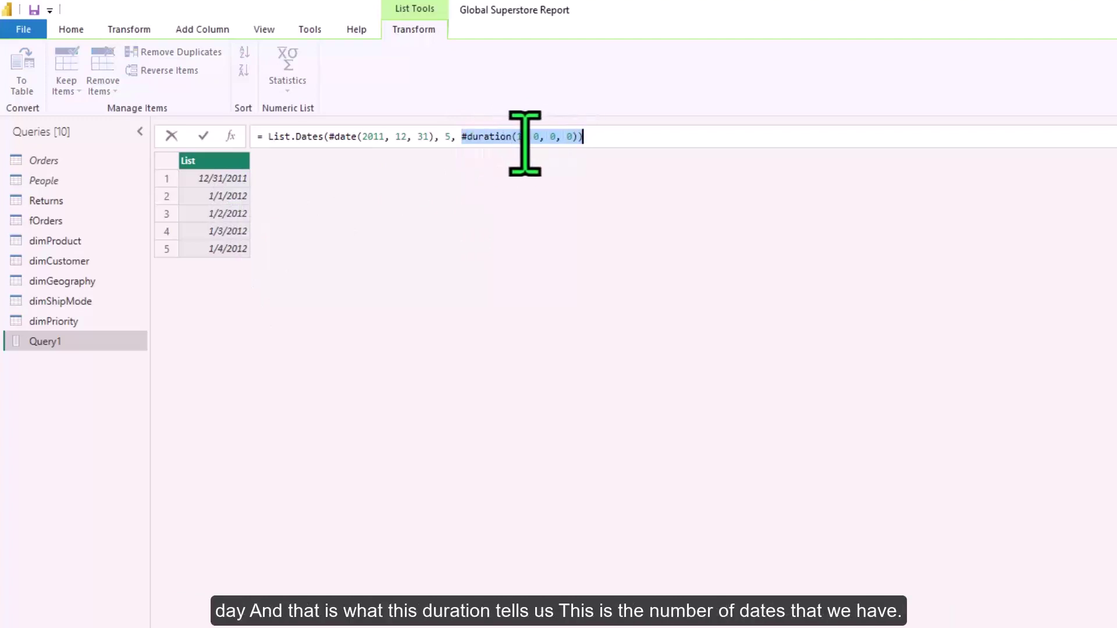
double_click(447, 138)
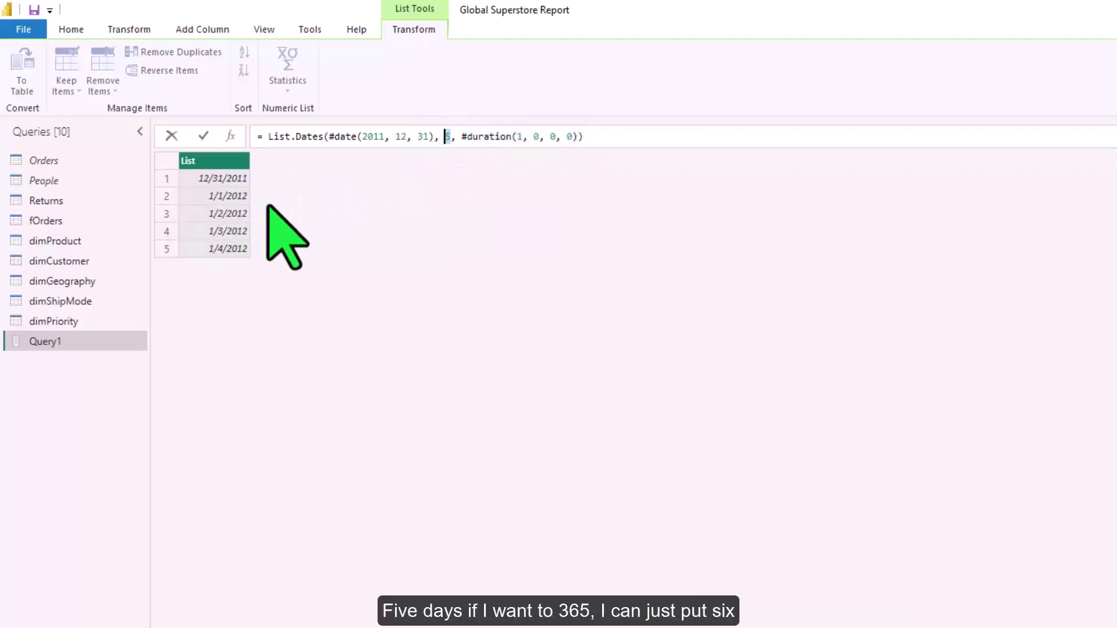
click(444, 138)
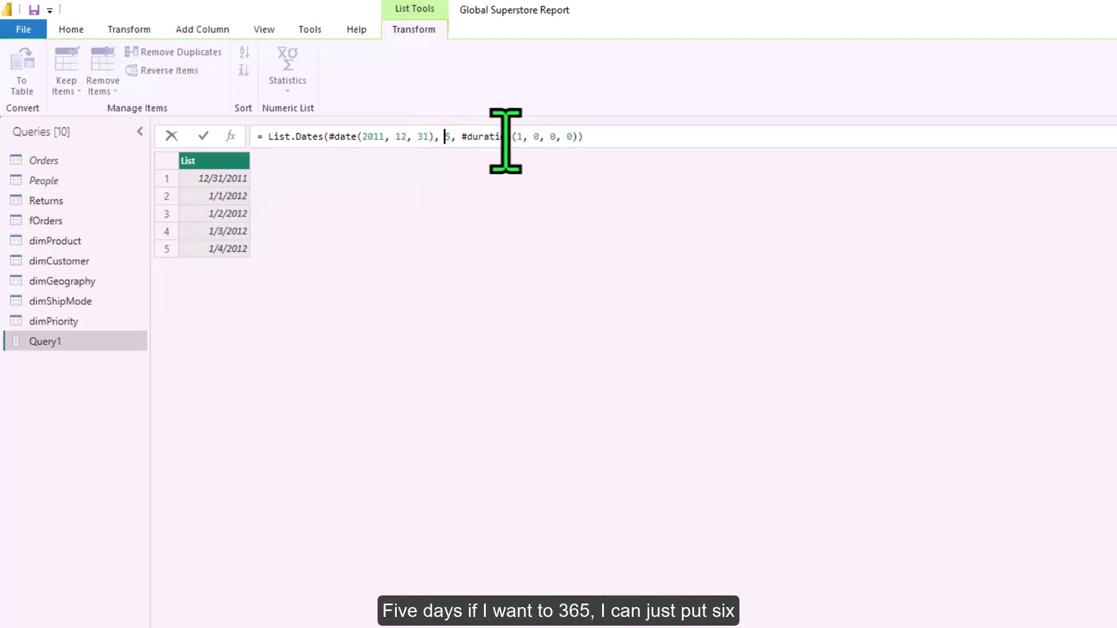
text(36)
key(Return)
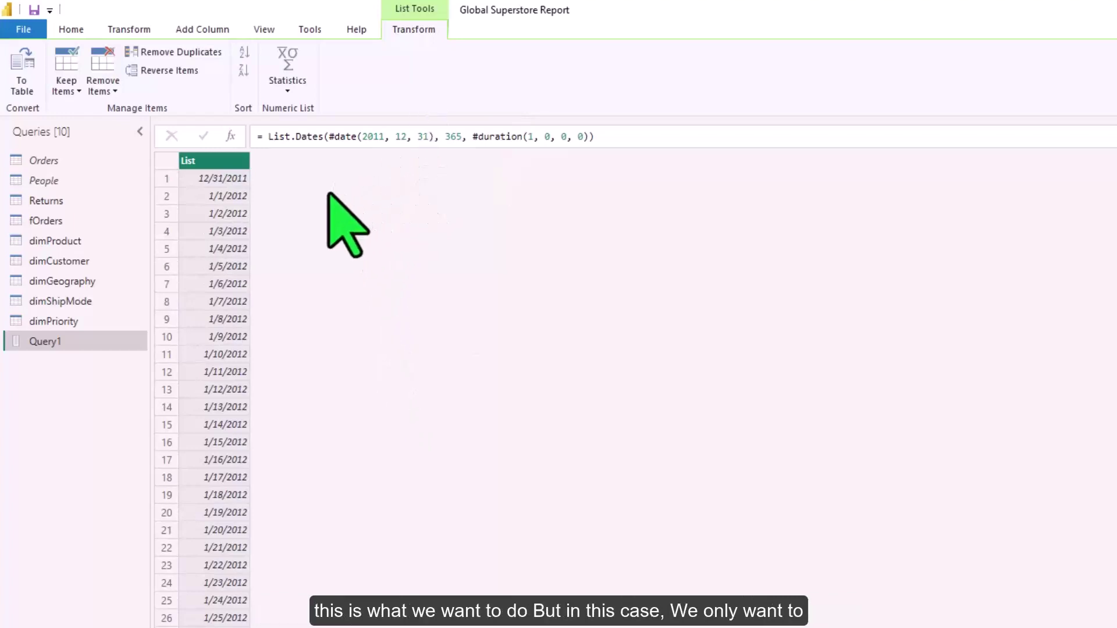
Check the Order Date values in the fOrders query and return to Query1.
click(93, 218)
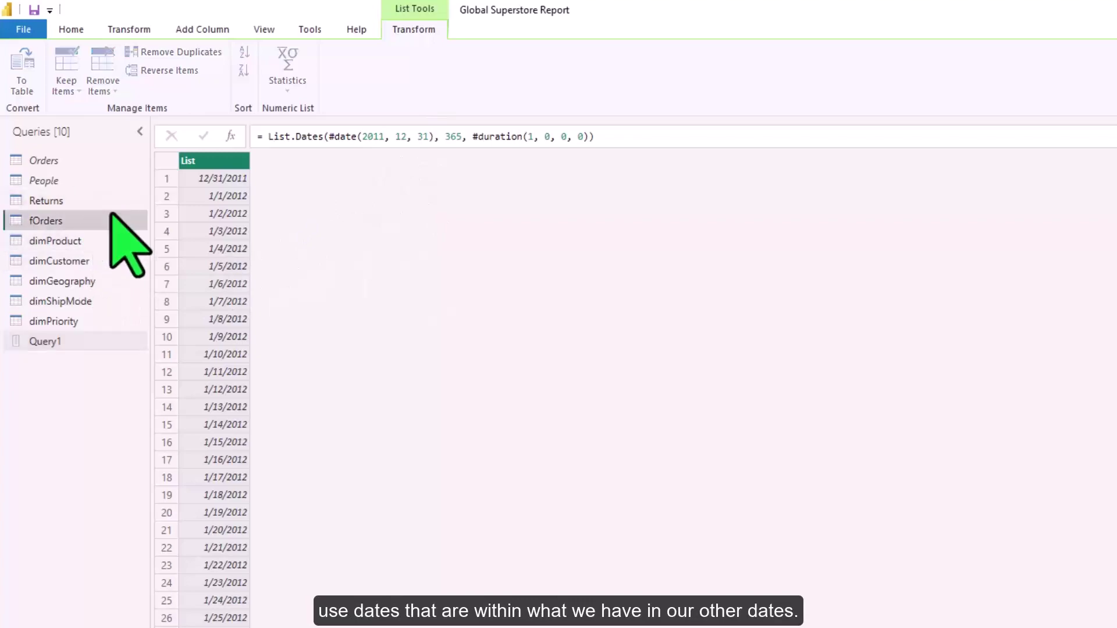
click(437, 185)
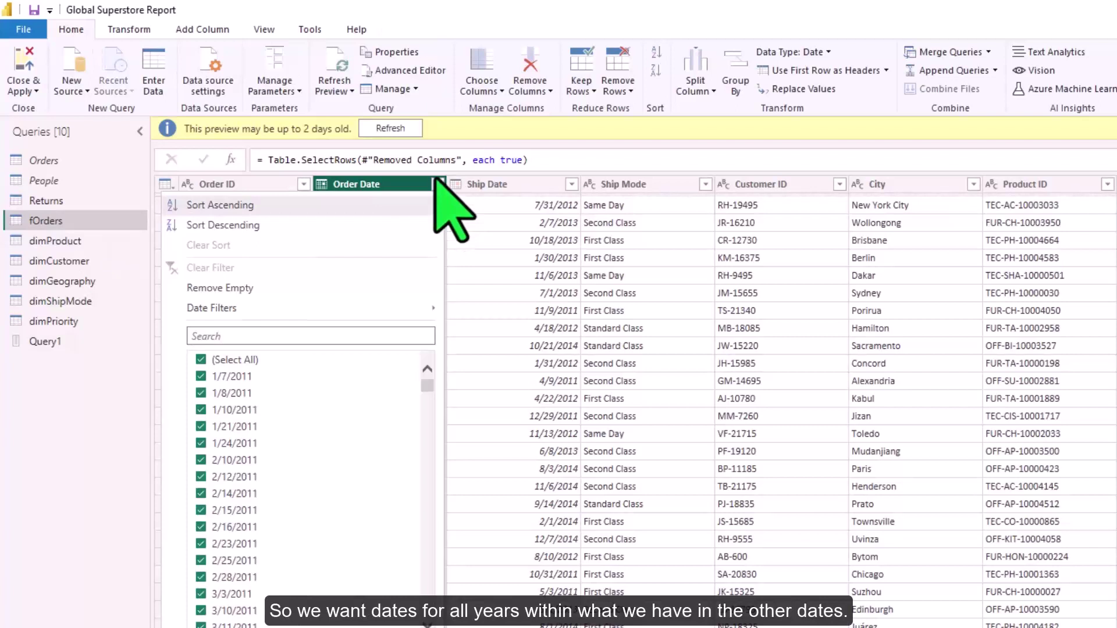
click(122, 341)
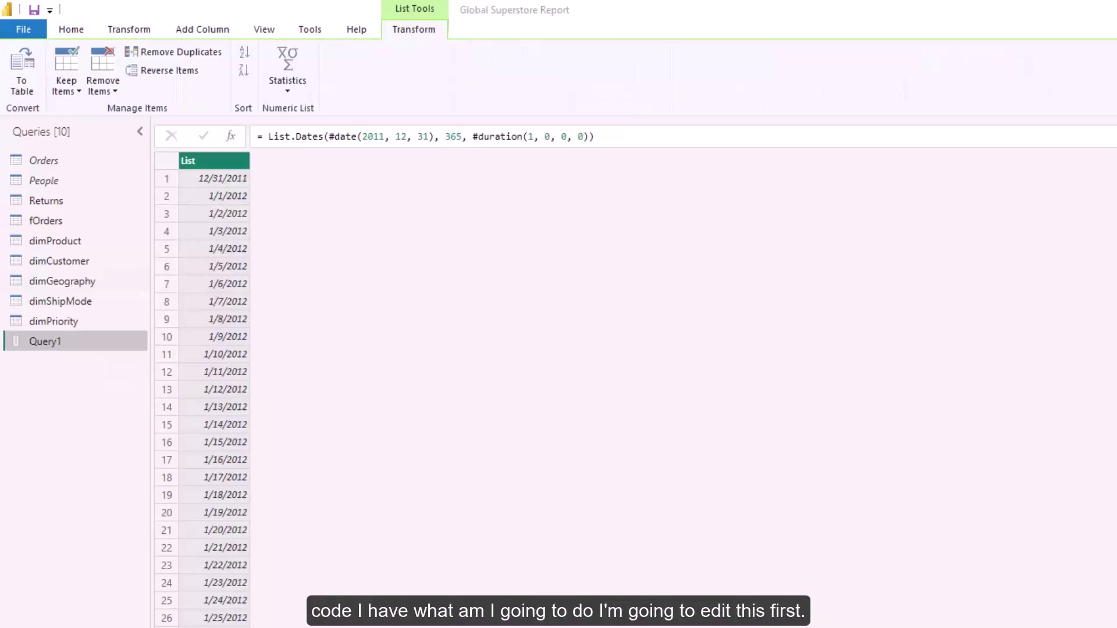
Replace the #date(2011, 12, 31) start argument in Query1's formula with Date.StartOfYear().
click(428, 138)
drag(427, 142, 329, 142)
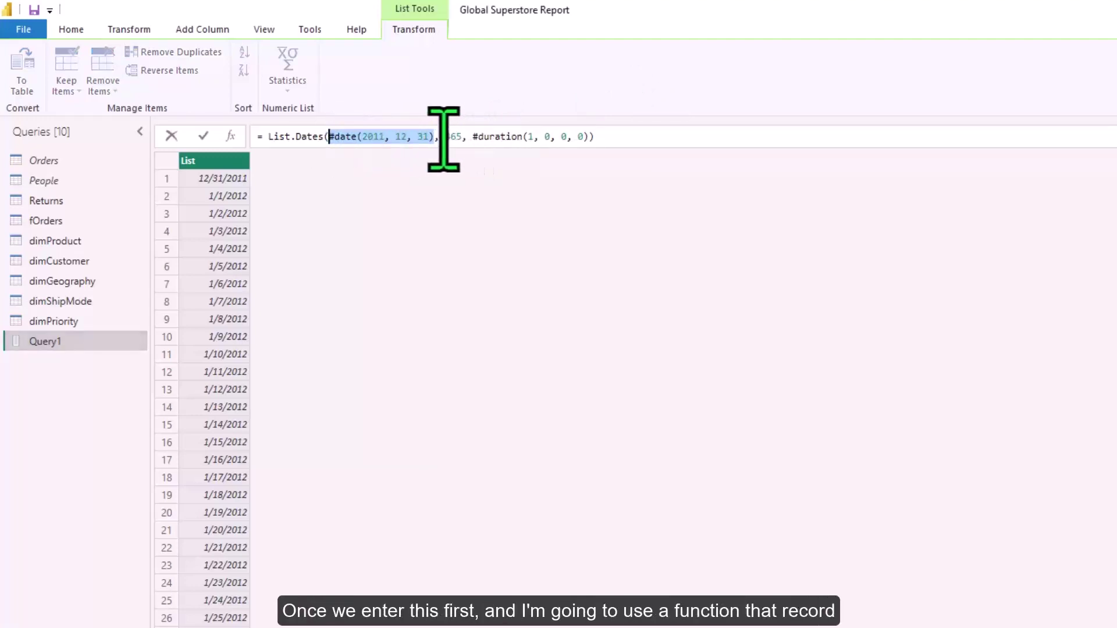
key(BackSpace)
text(Date)
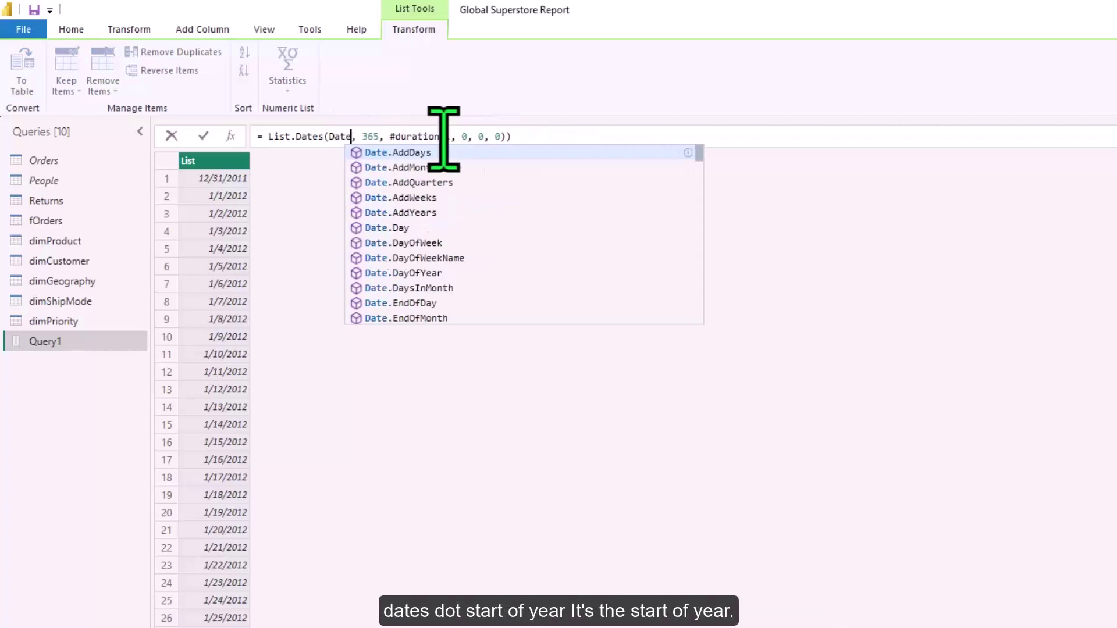
text(.Sta)
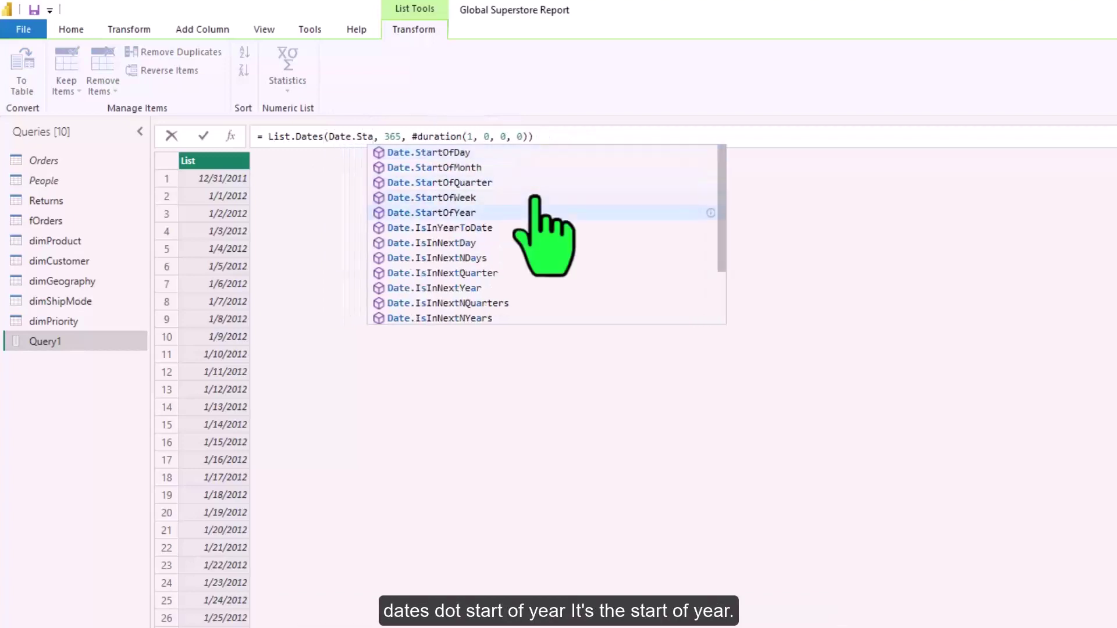
click(534, 212)
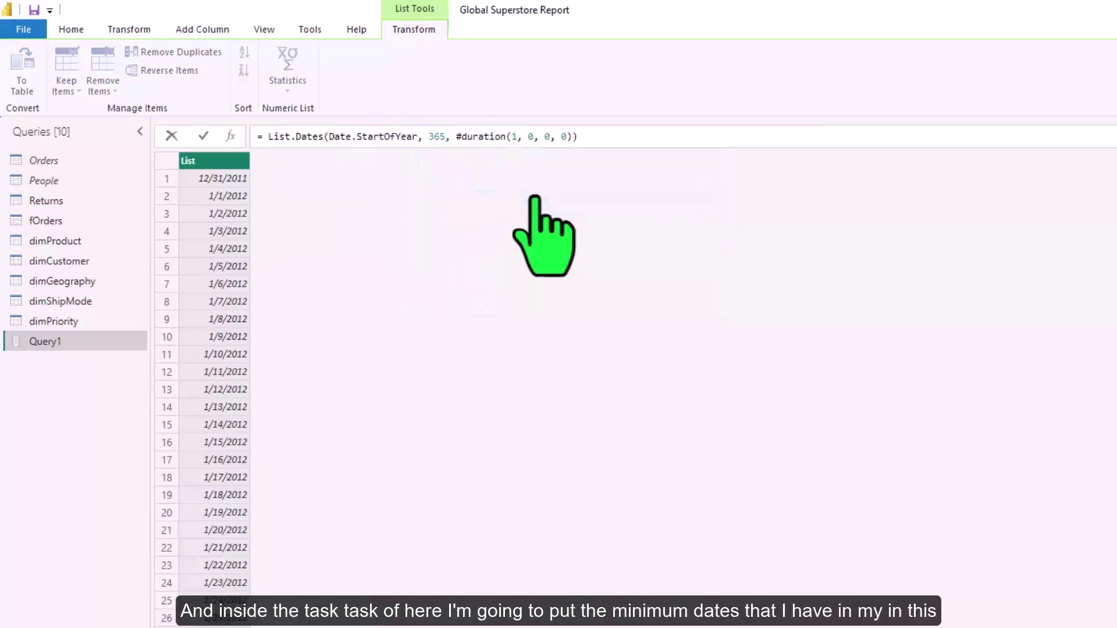
text(())
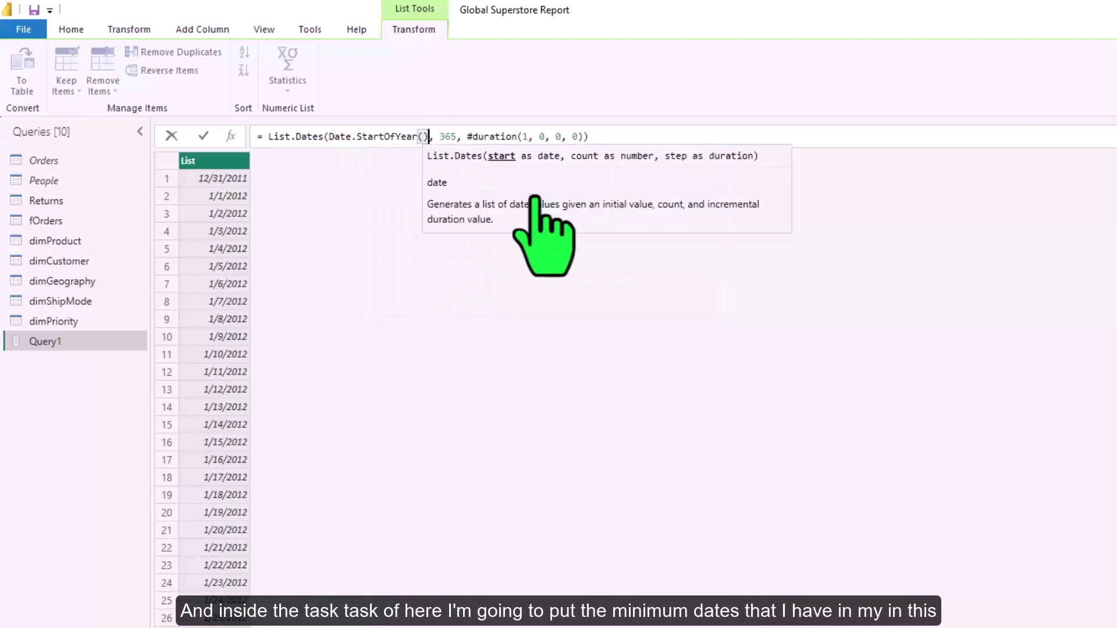
key(Return)
Fill the empty Date.StartOfYear argument in Query1's formula with List.Min(fOrders[Order Date]).
double_click(87, 221)
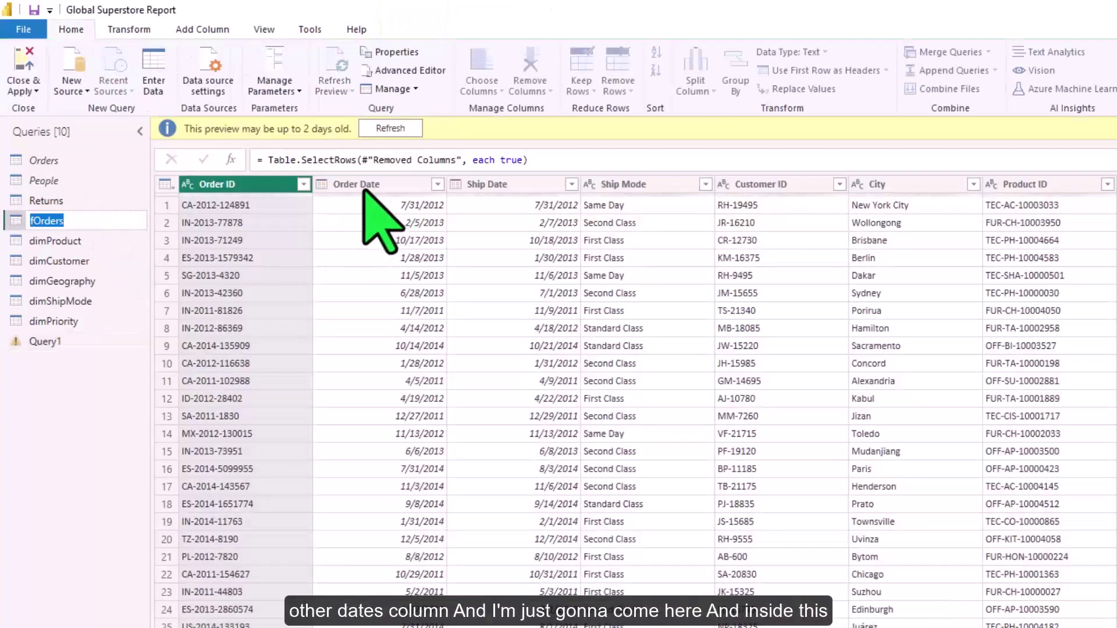
click(64, 342)
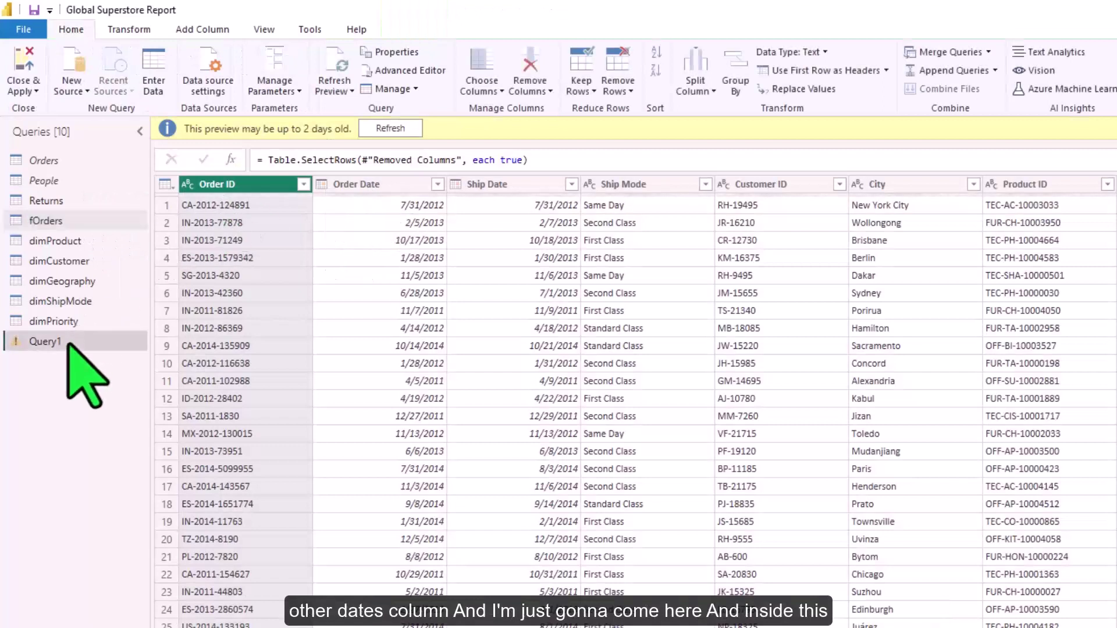
click(422, 137)
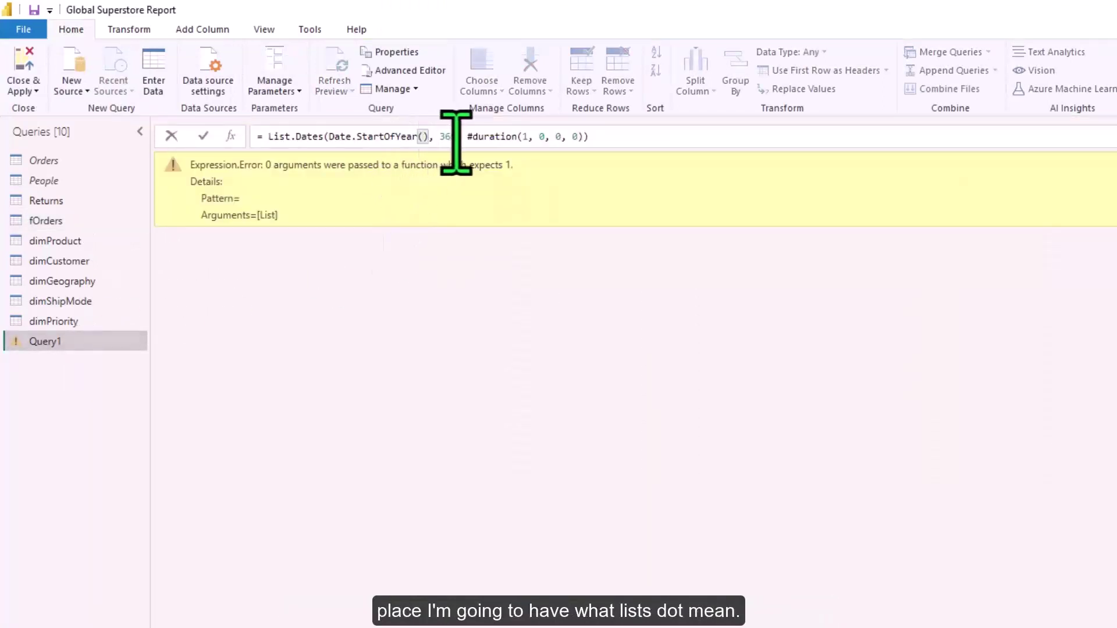
text(List.Min)
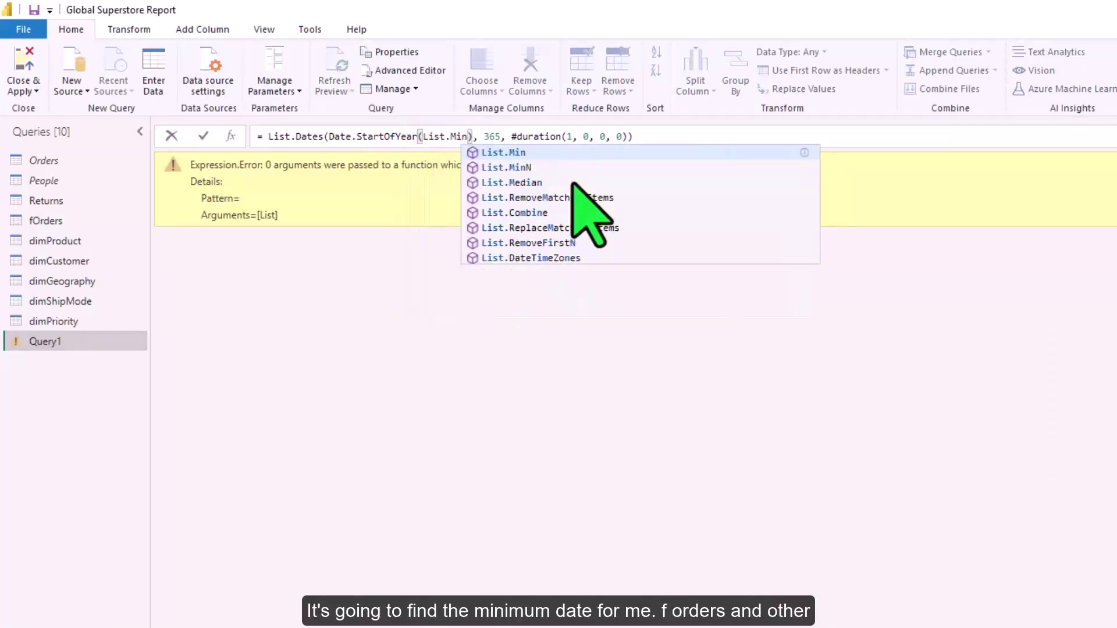
text(()
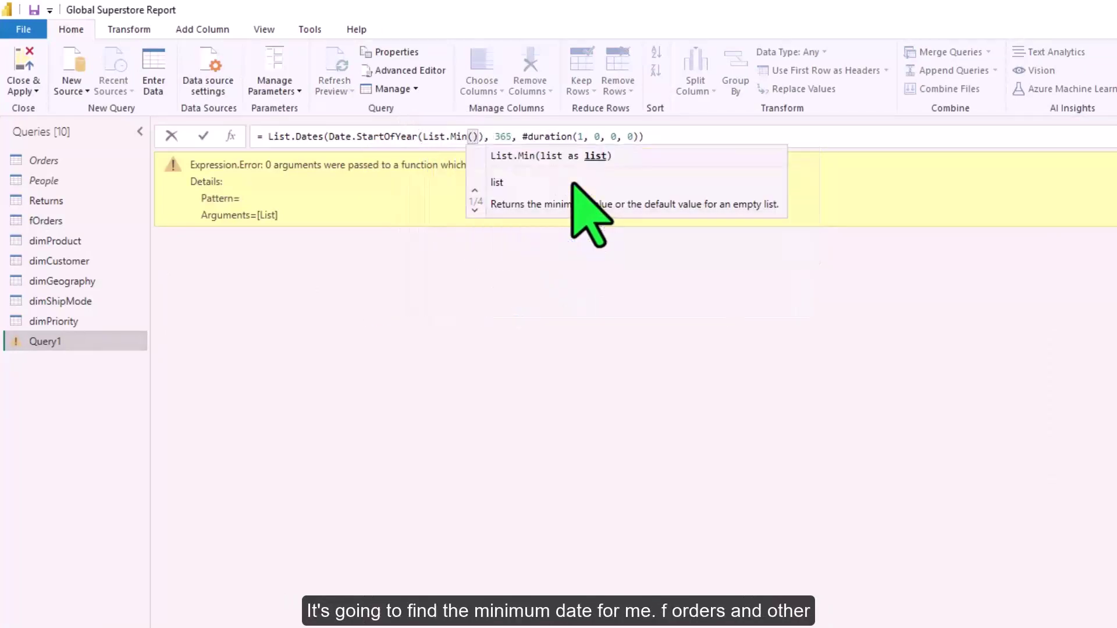
text(fOrders[O)
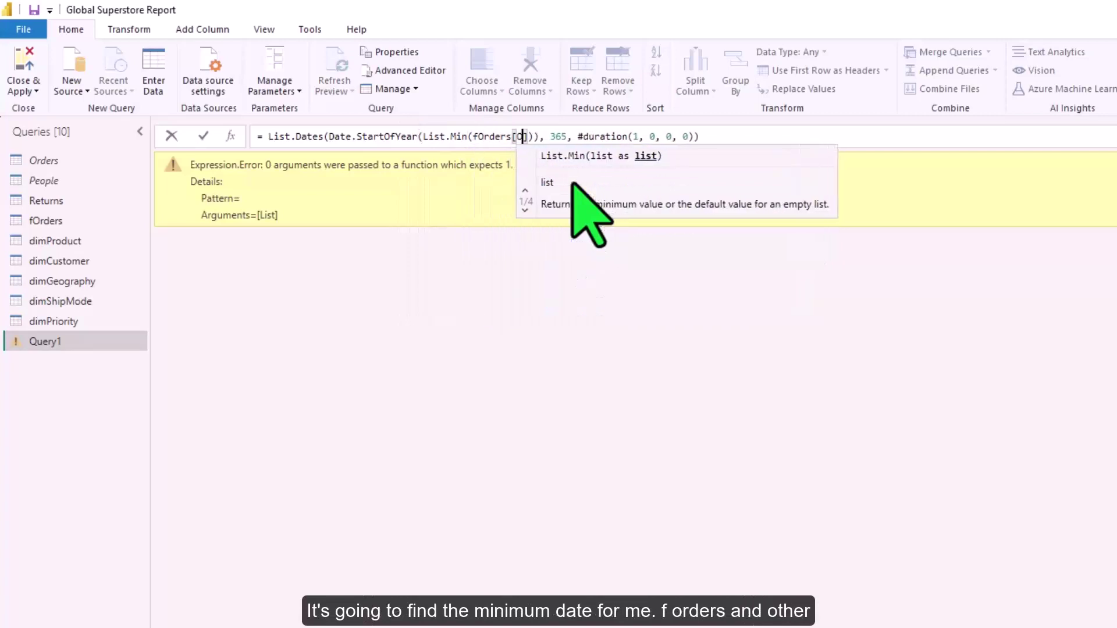
text(rder Date)
key(Right)
key(Right)
key(Right)
key(Right)
key(Right)
key(Right)
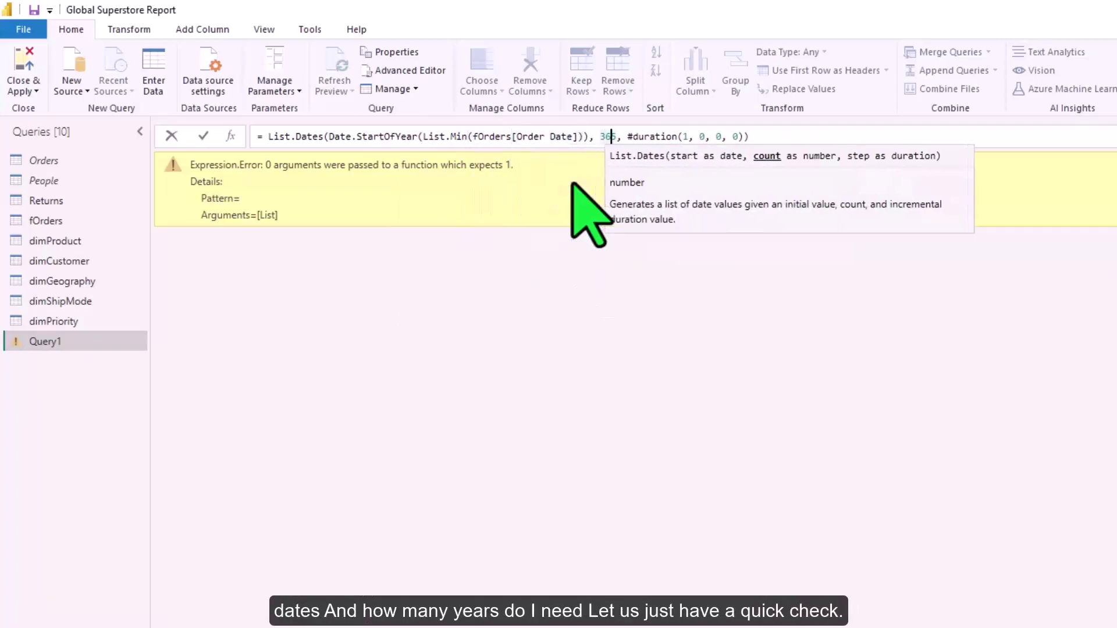
Examine the full list of Order Date values in fOrders to see which years the orders span.
click(110, 222)
click(437, 183)
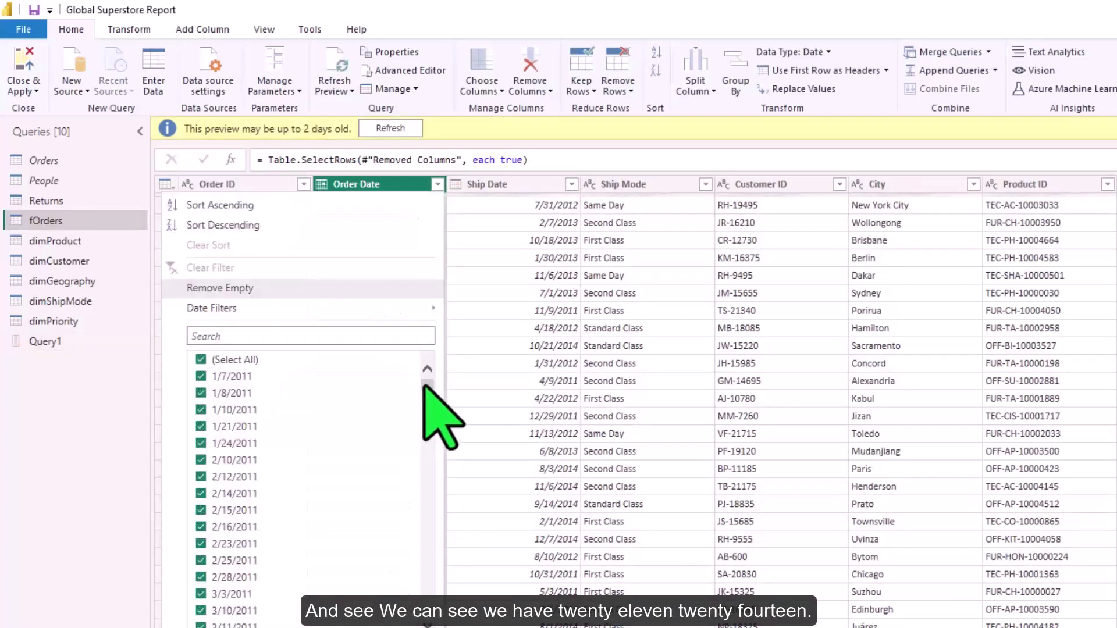
drag(427, 378, 430, 622)
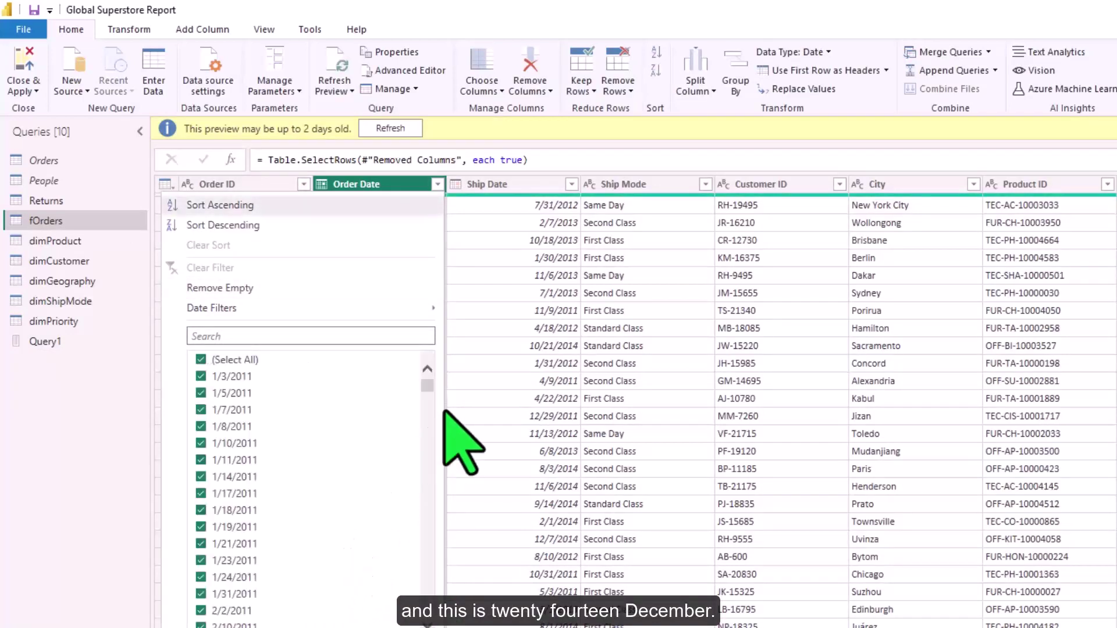
drag(428, 387, 428, 611)
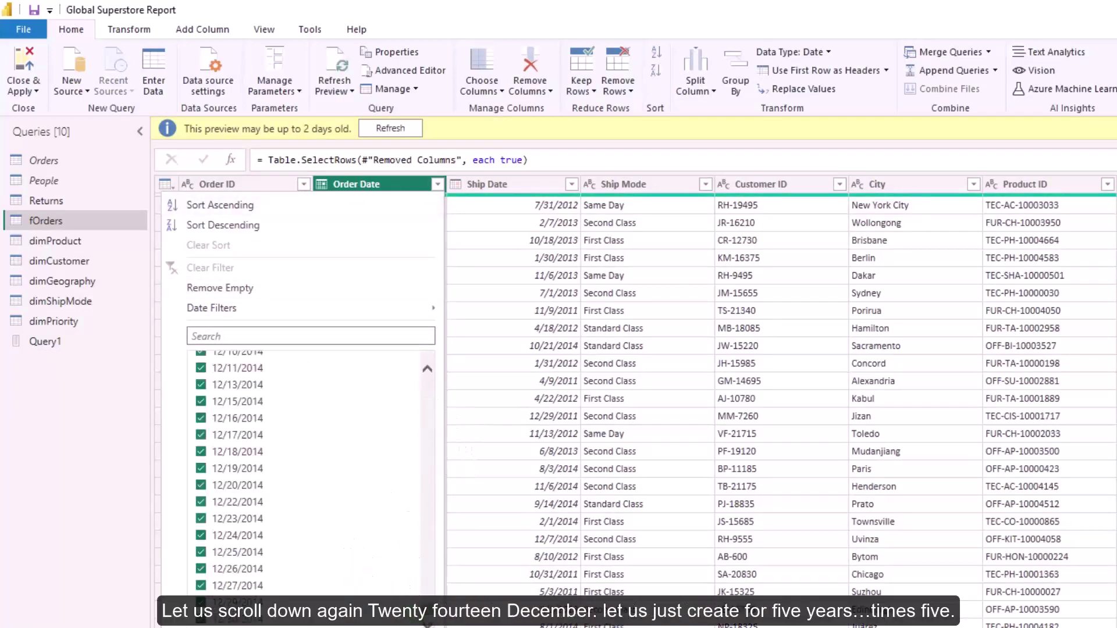
Set the date count in Query1's List.Dates formula to 365*5 and apply the formula.
double_click(44, 342)
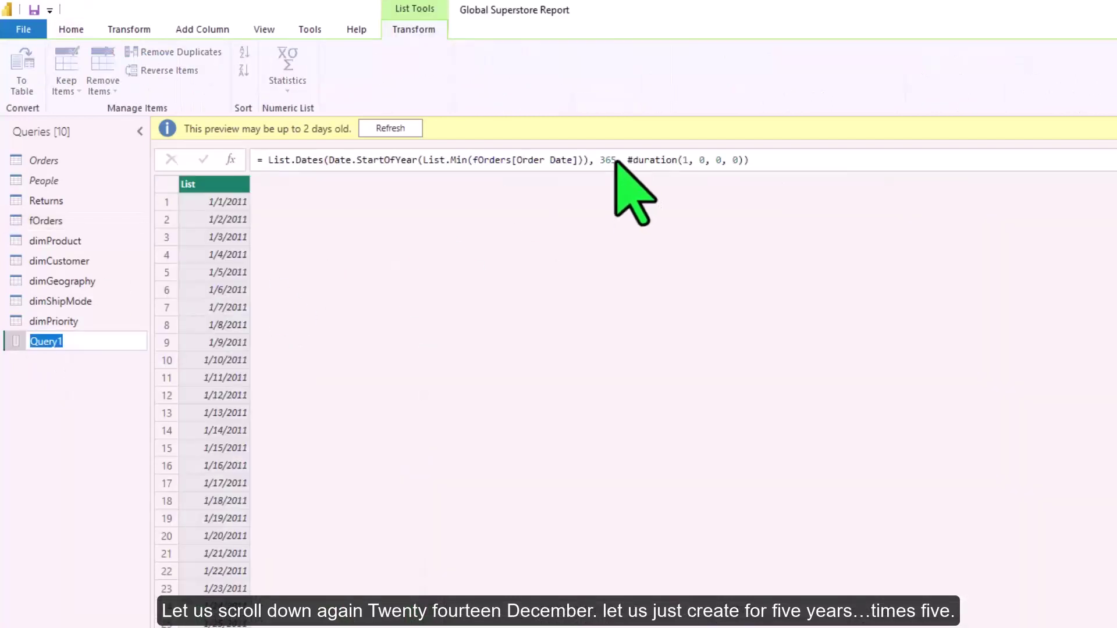
click(617, 162)
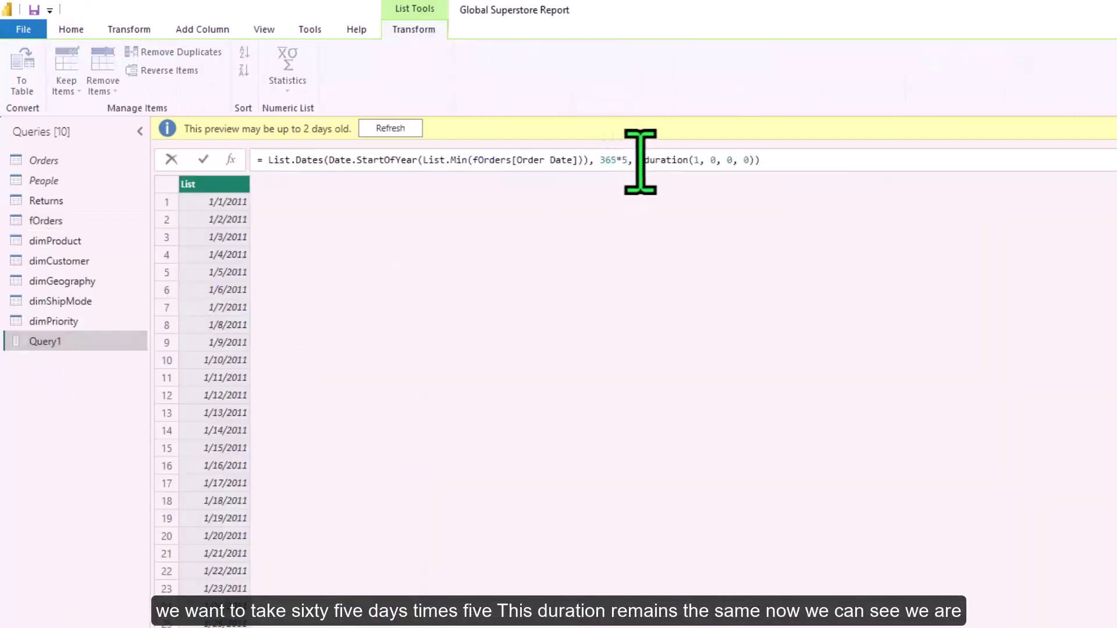
click(815, 160)
key(Return)
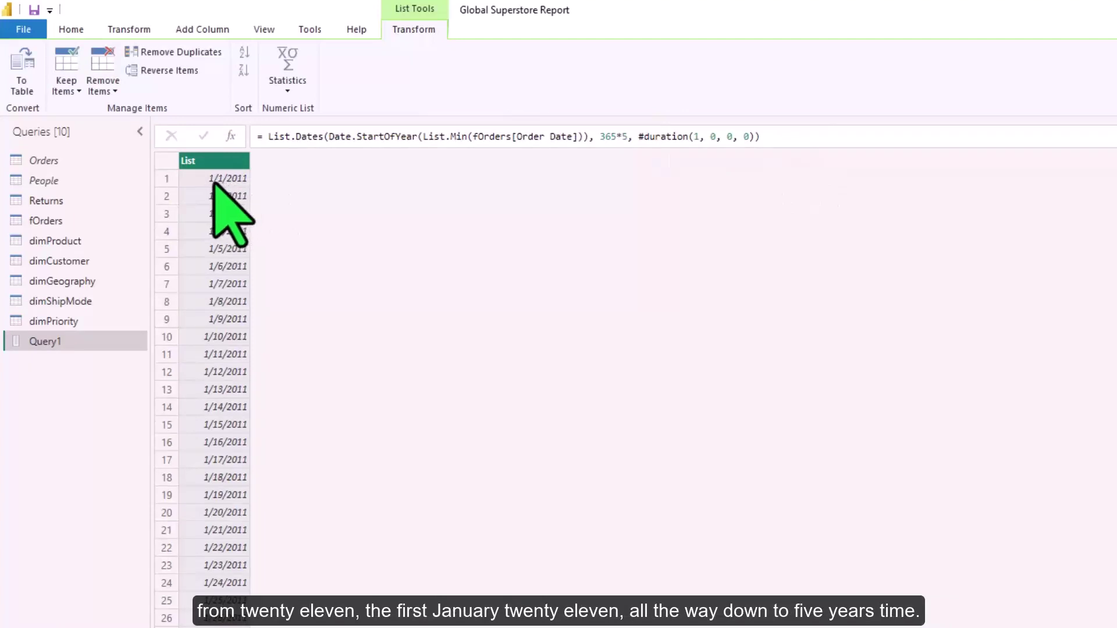
Convert Query1's date list to a table with no delimiter and extra columns shown as errors.
scroll(213, 390, down, 8)
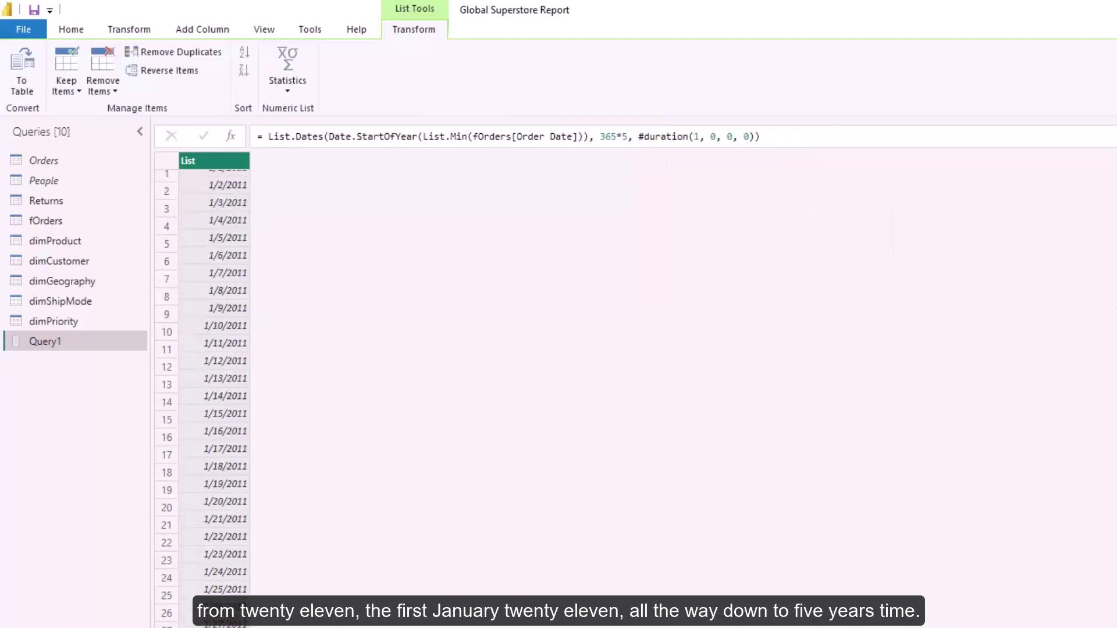
scroll(213, 390, up, 8)
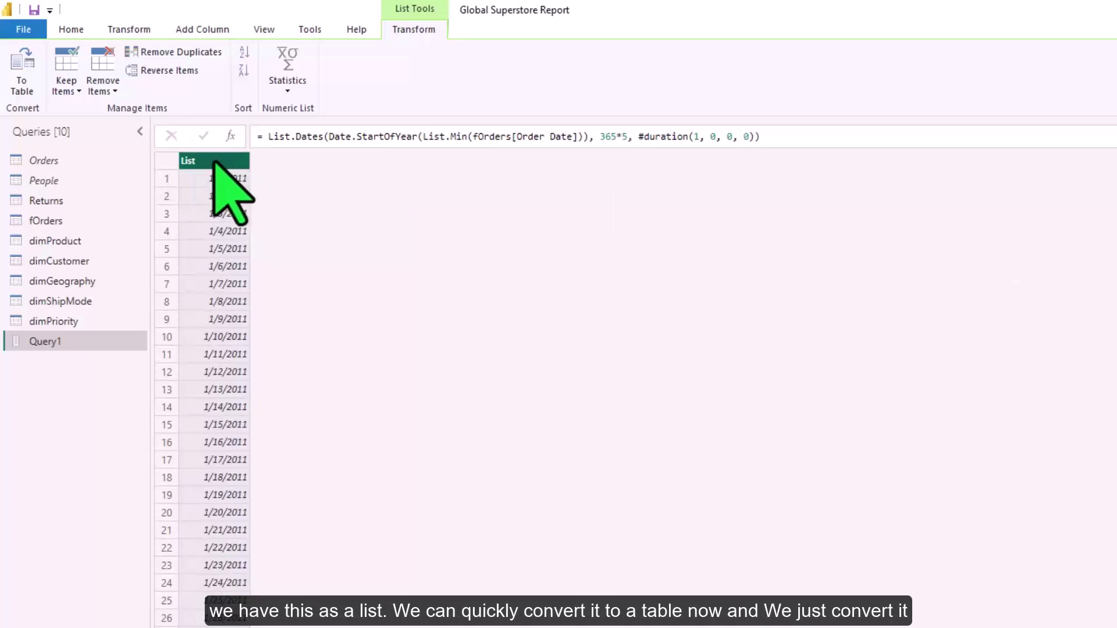
click(27, 84)
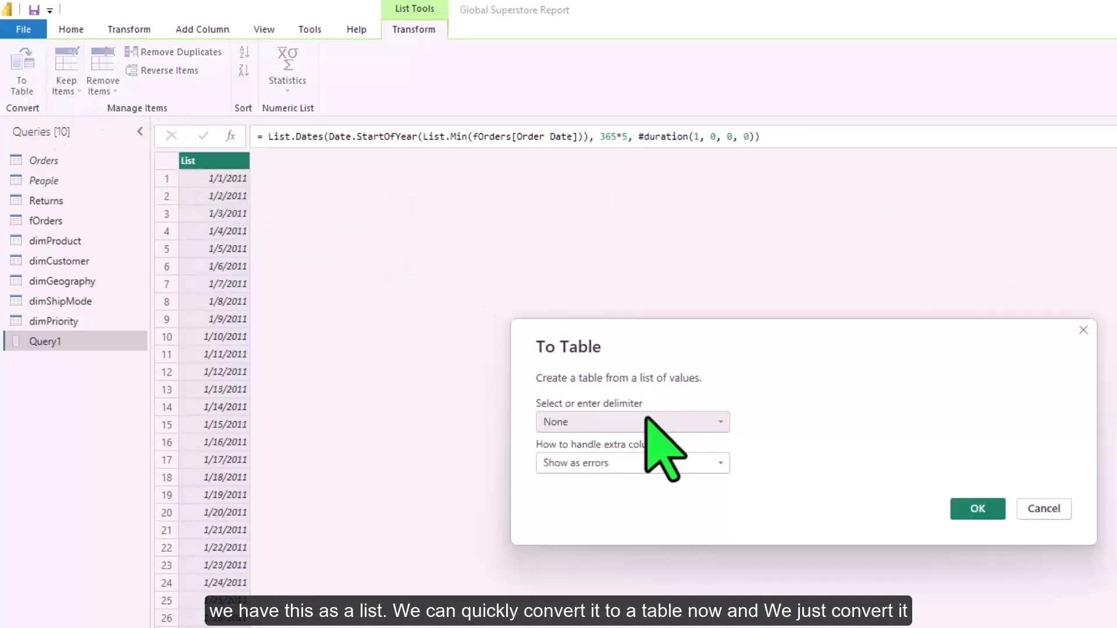
click(982, 508)
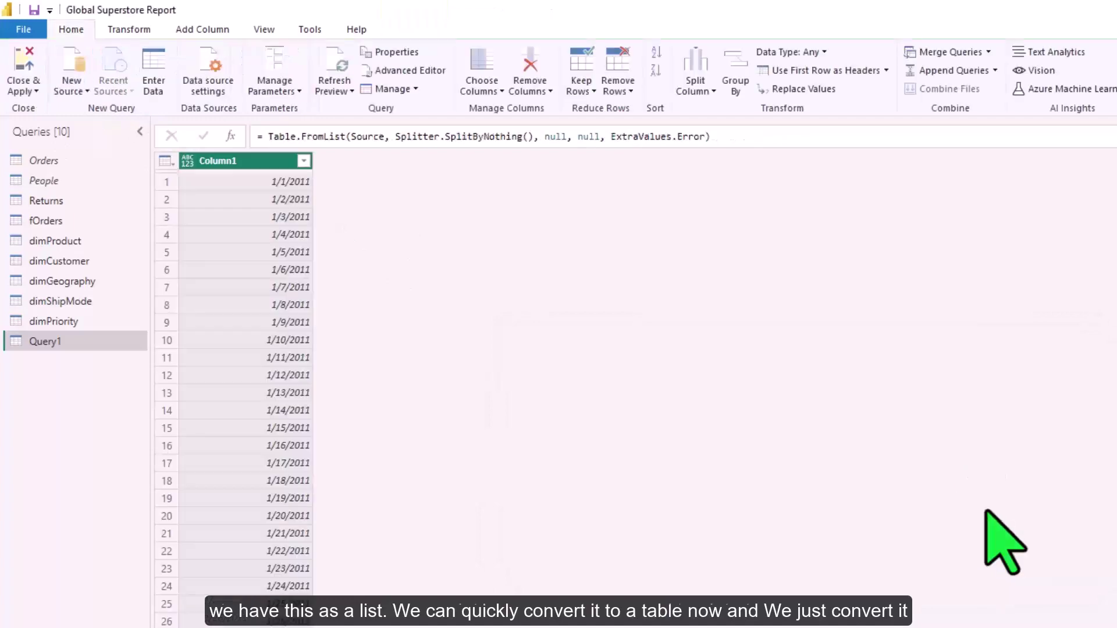
Rename Column1 in Query1 to Date and set its data type to Date.
double_click(244, 161)
text(Date)
key(Return)
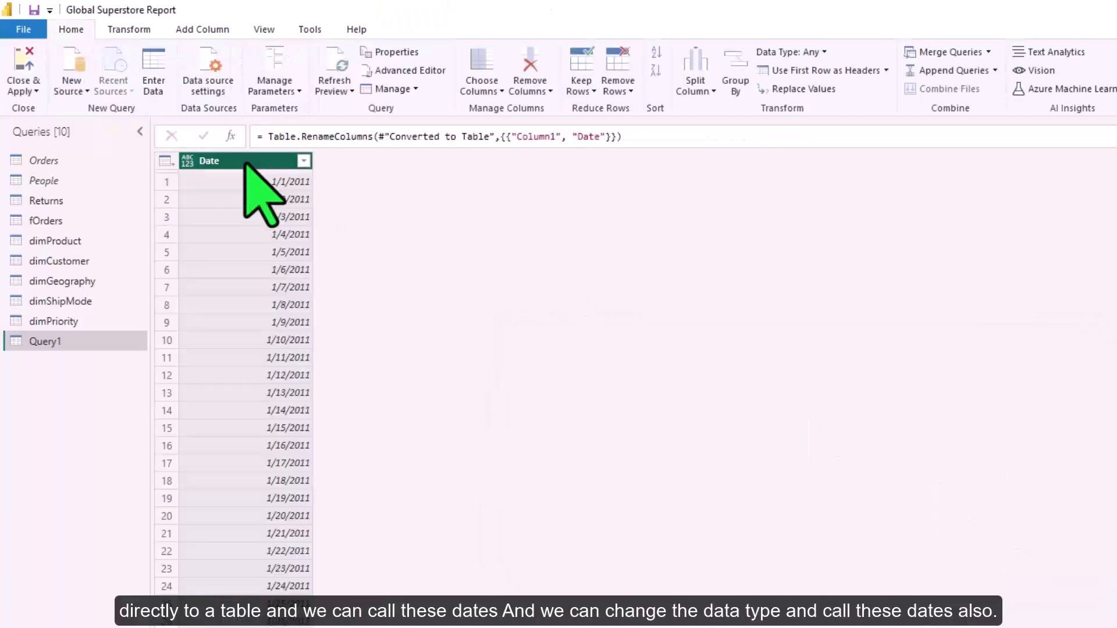
click(187, 162)
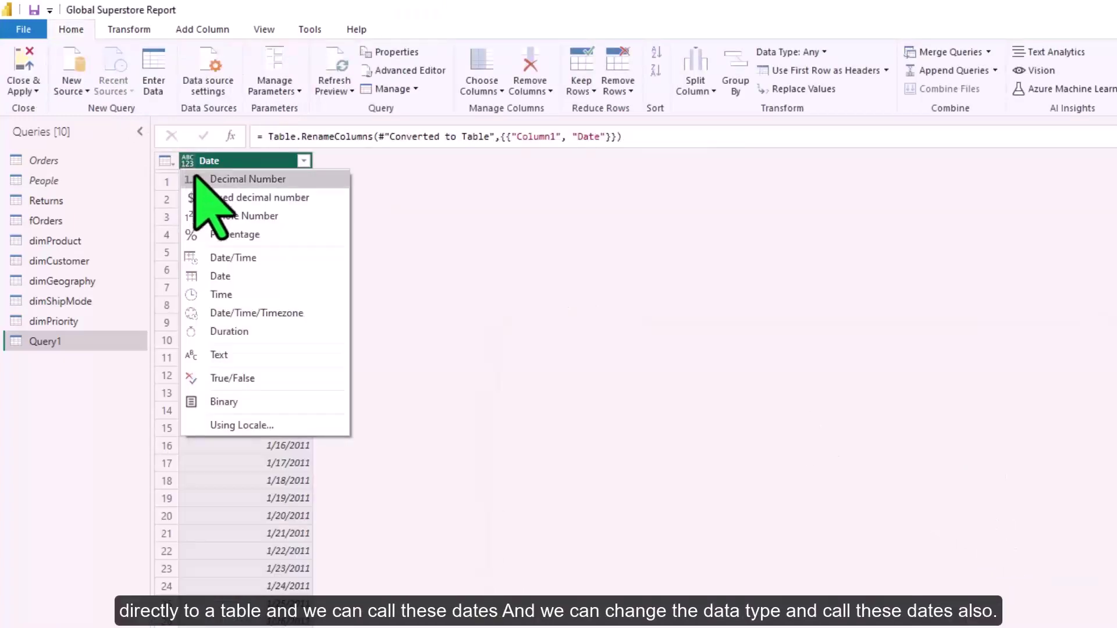
click(263, 276)
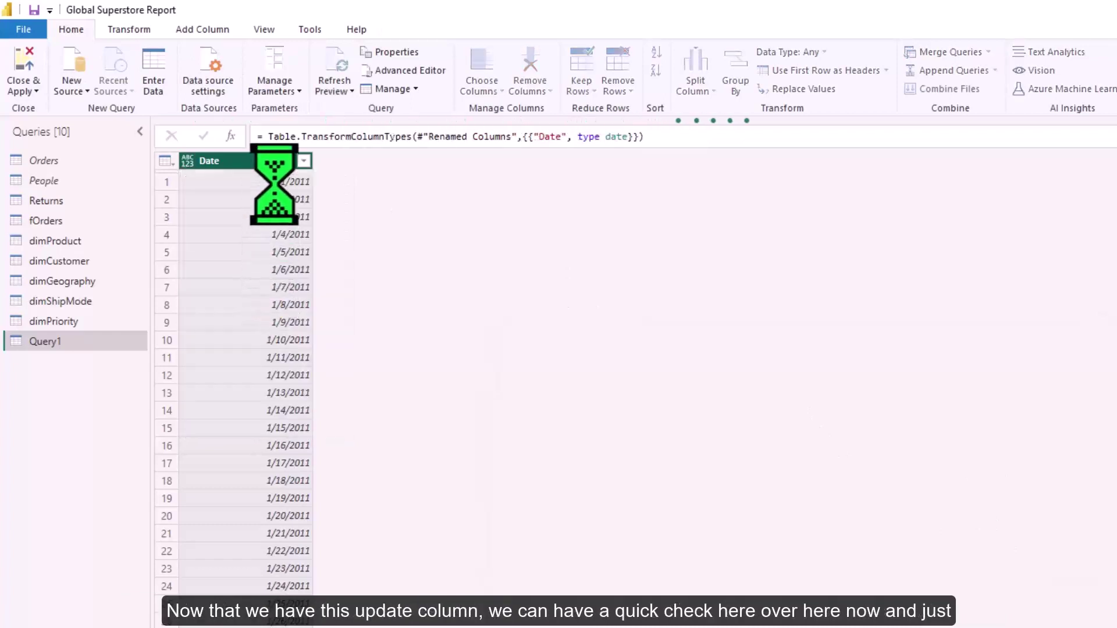
Examine the distinct values in Query1's Date column to check which years they cover.
click(304, 161)
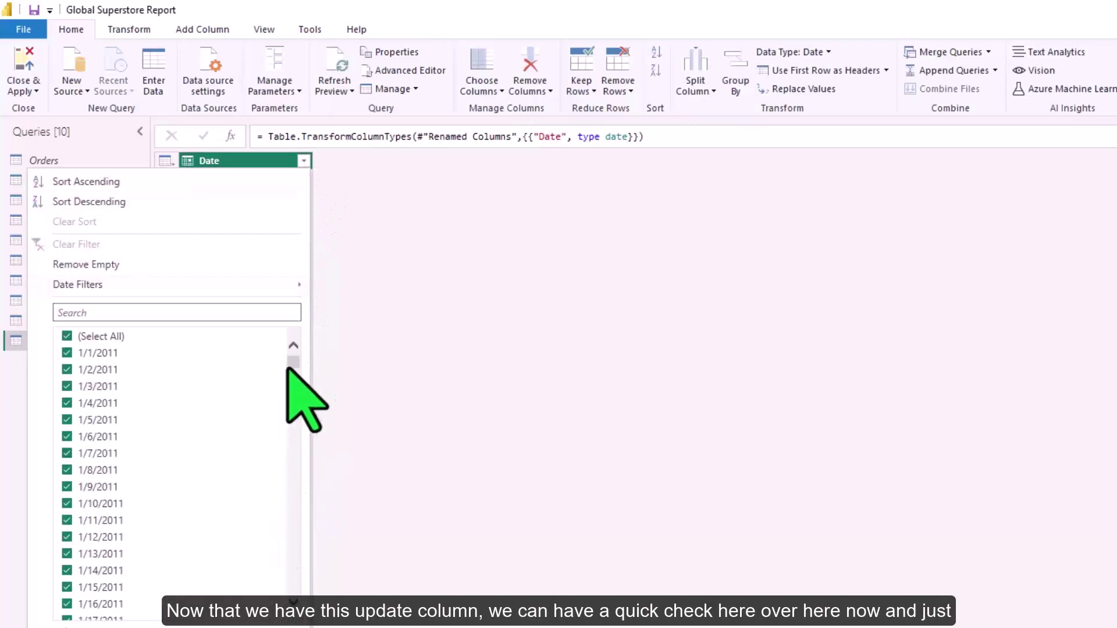
drag(291, 368, 289, 611)
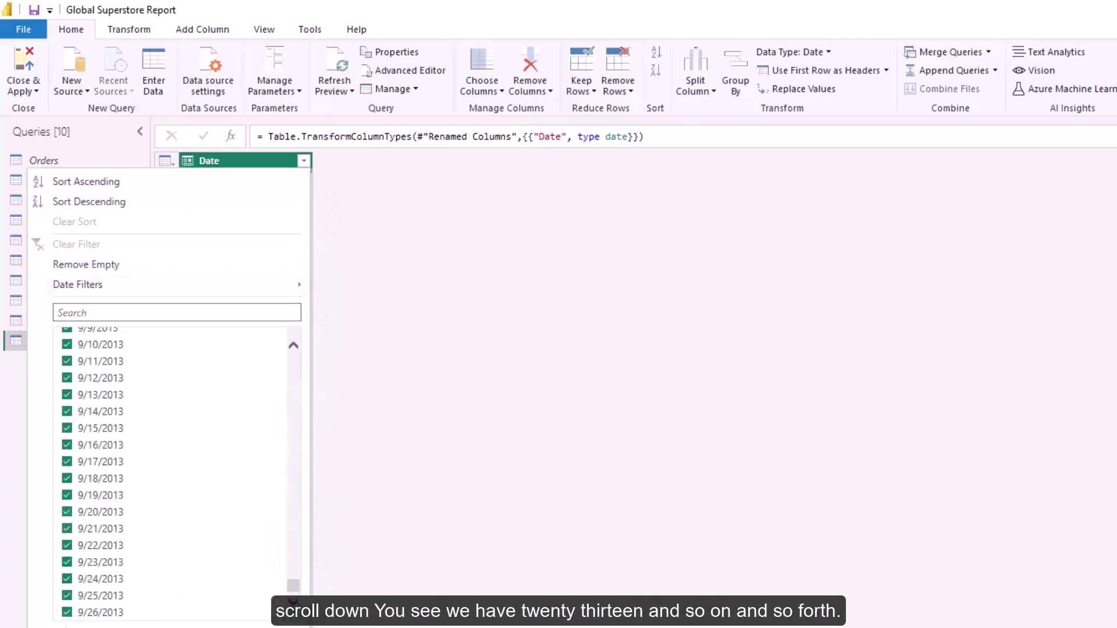
key(Escape)
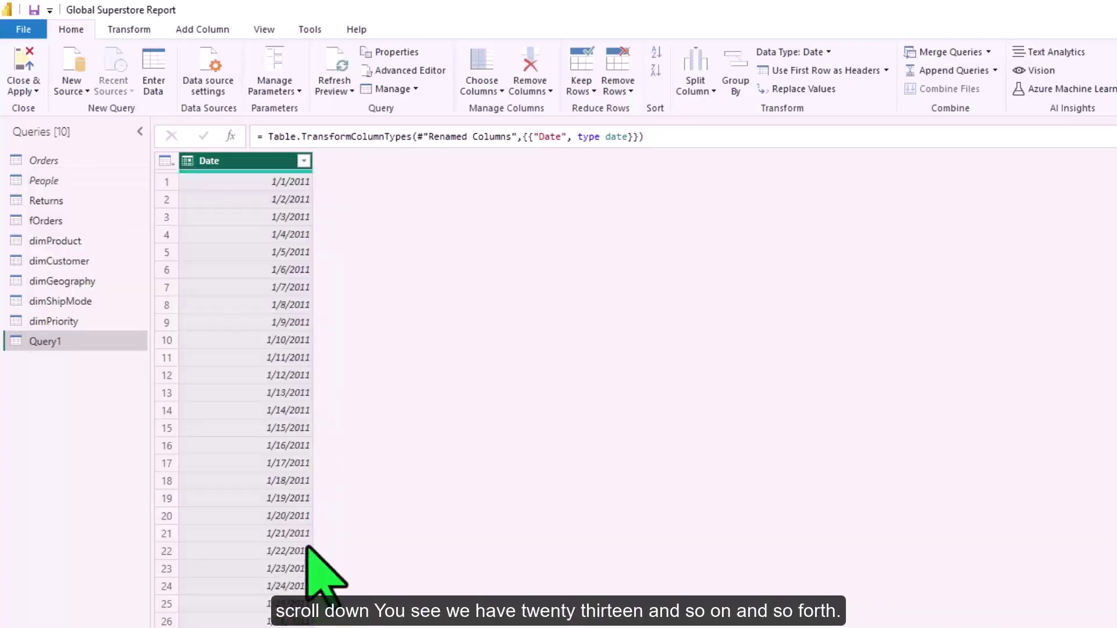
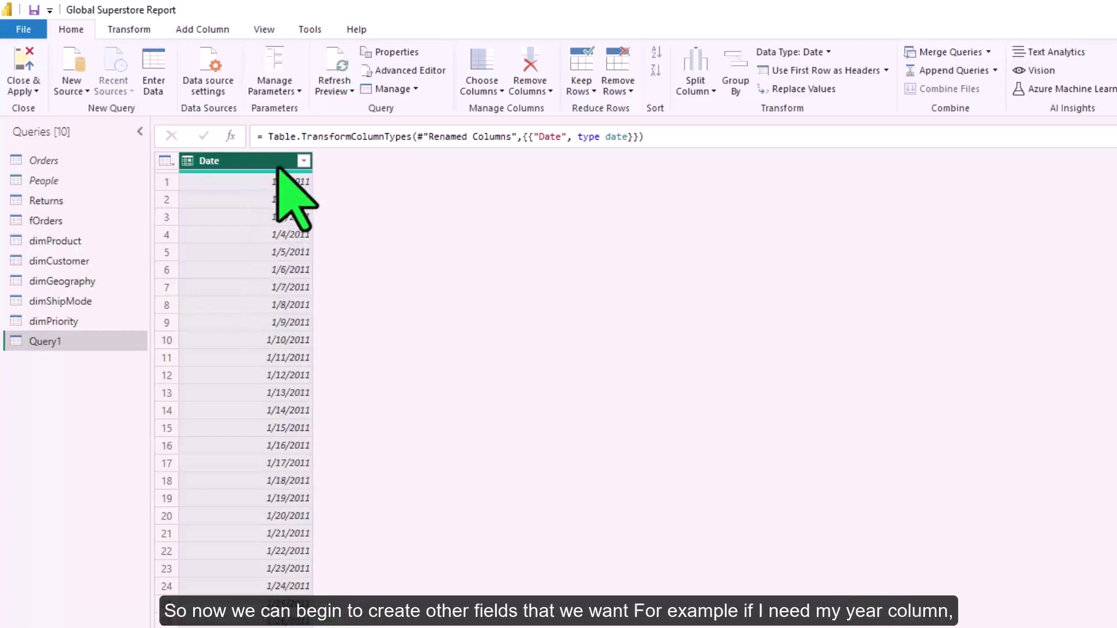
Add a Year column to Query1 extracted from the Date column.
click(217, 29)
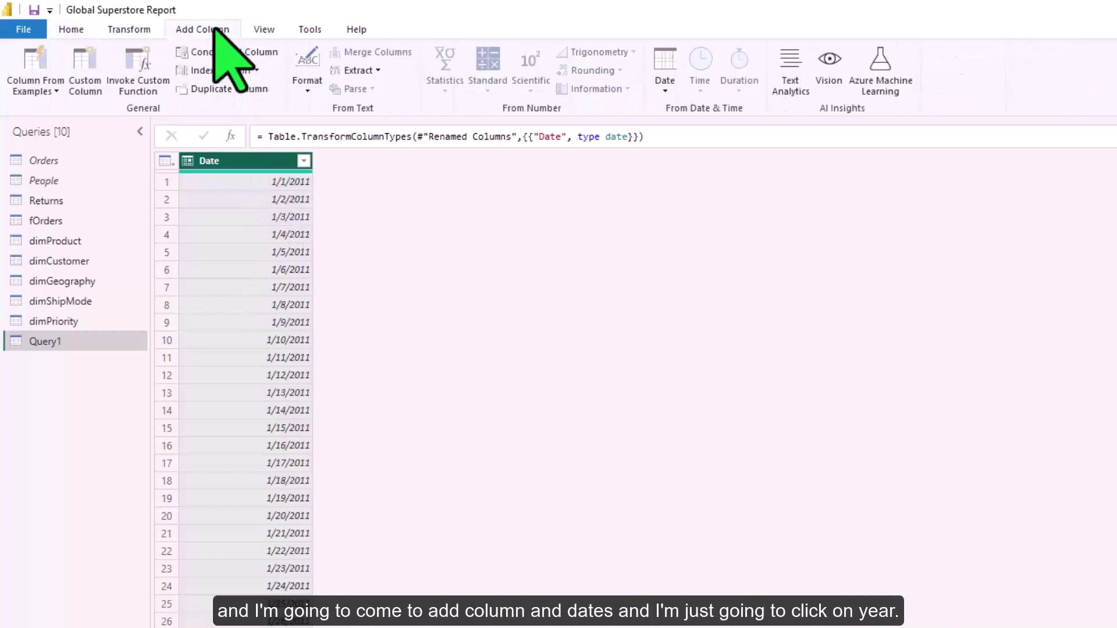
click(657, 83)
mouse_move(661, 168)
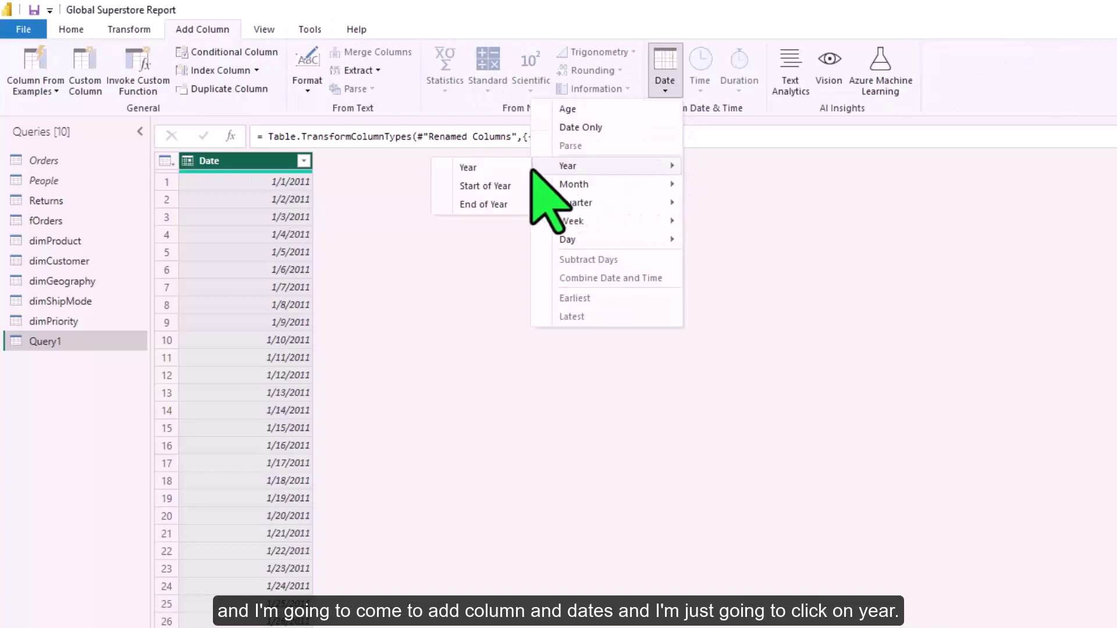
click(511, 170)
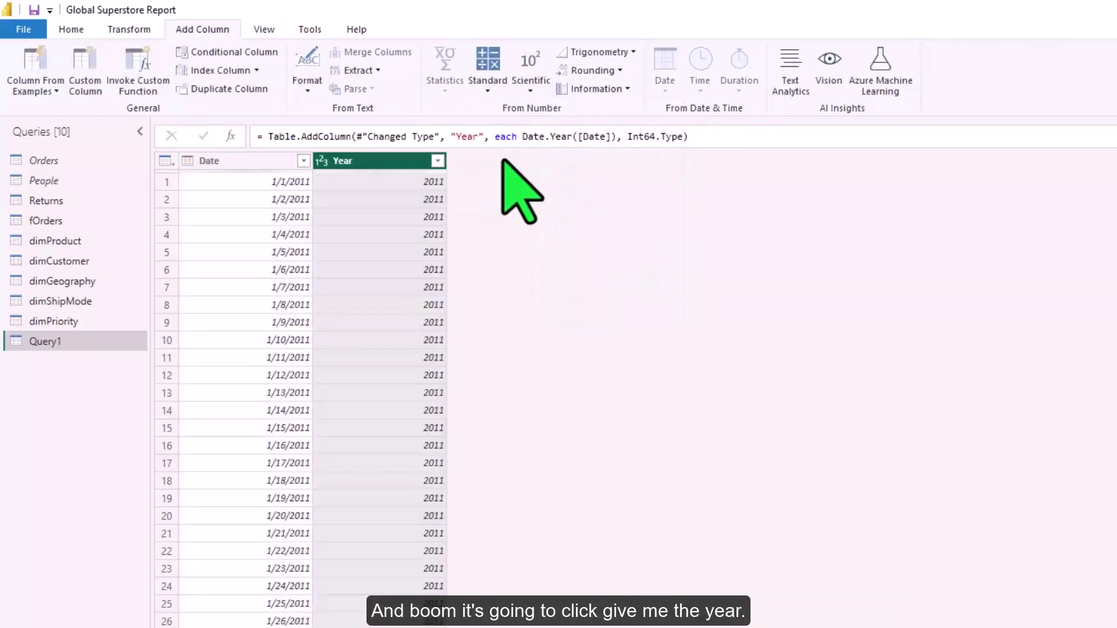
Add a Month Name column and a numeric Month column extracted from Query1's Date column.
click(280, 161)
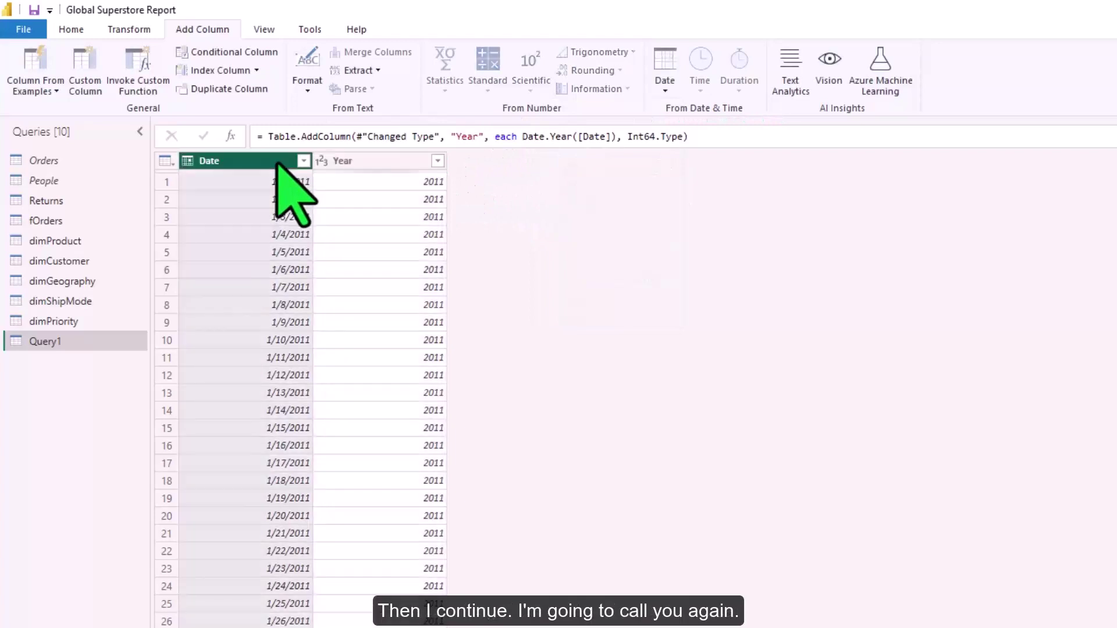
click(663, 93)
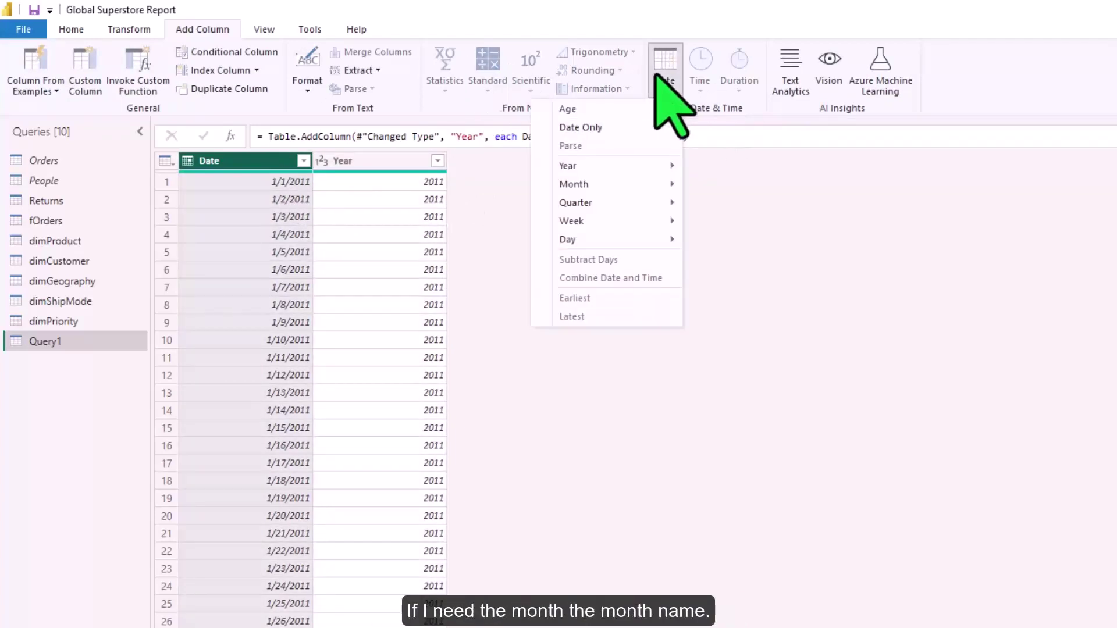
mouse_move(661, 185)
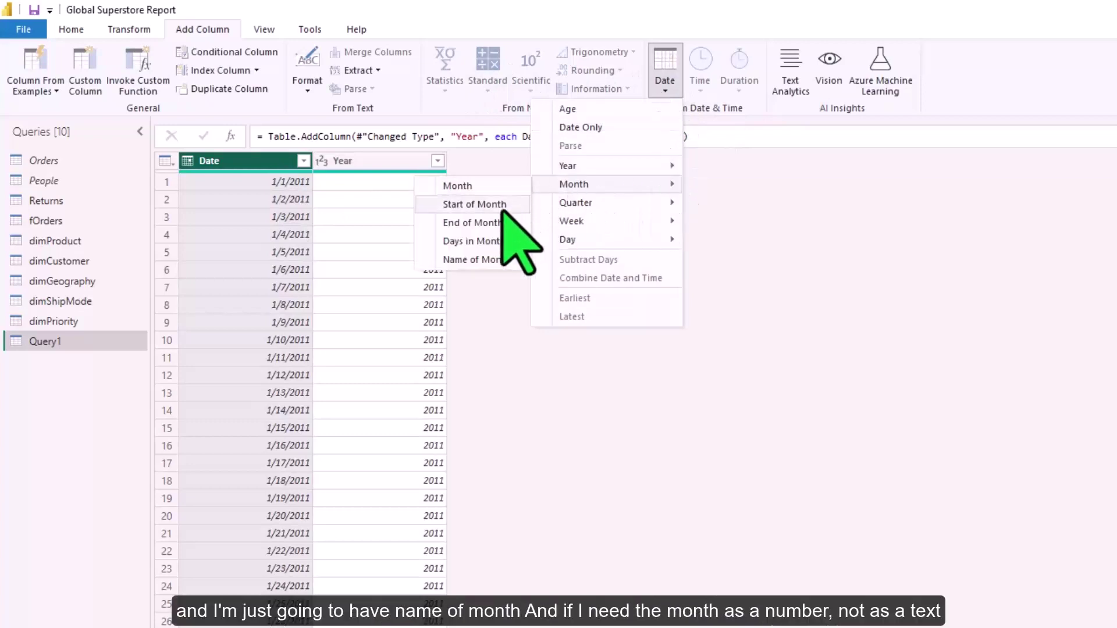
click(491, 260)
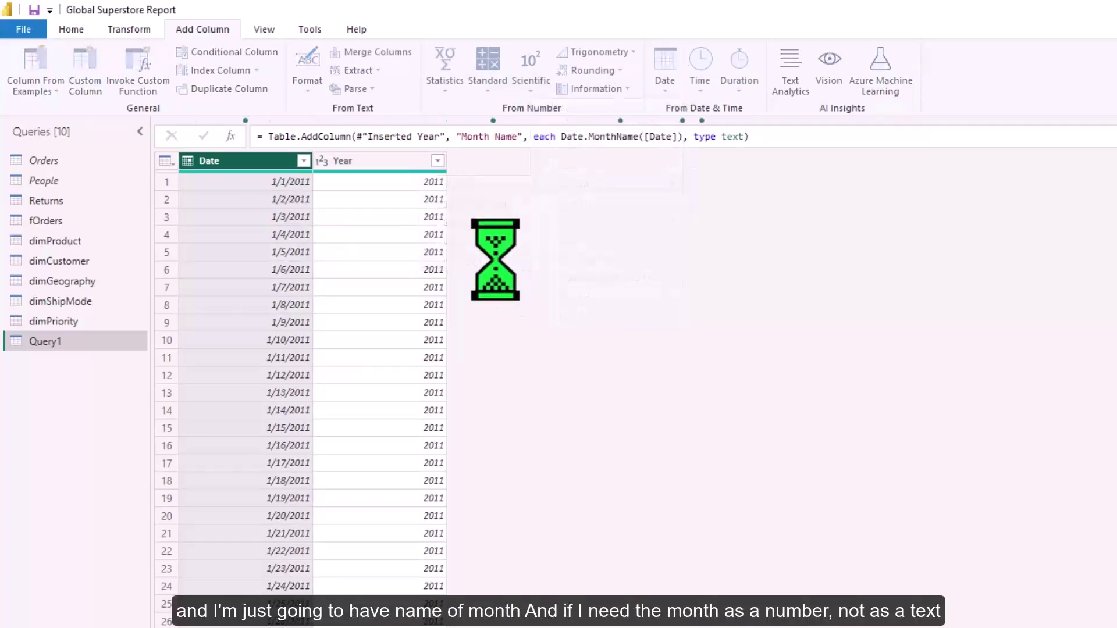
click(664, 80)
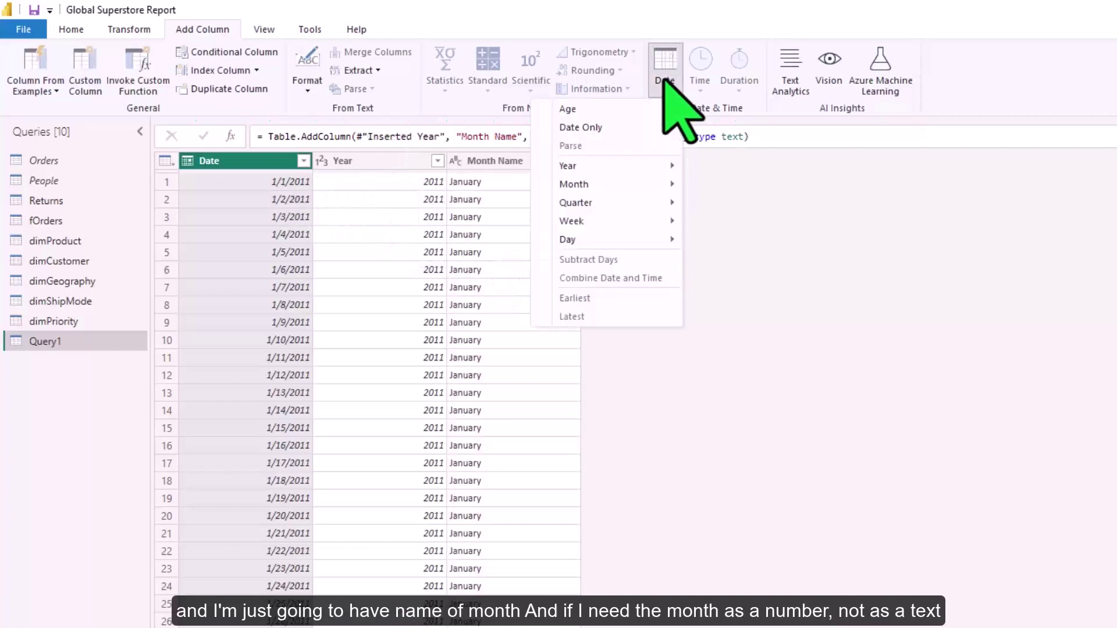
mouse_move(654, 183)
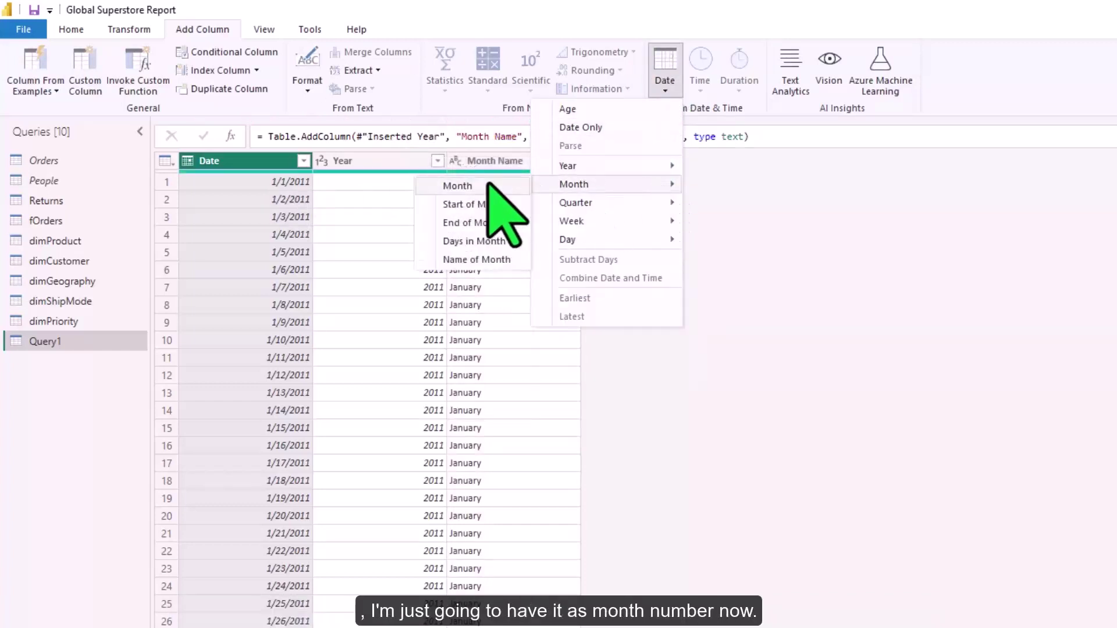
click(457, 185)
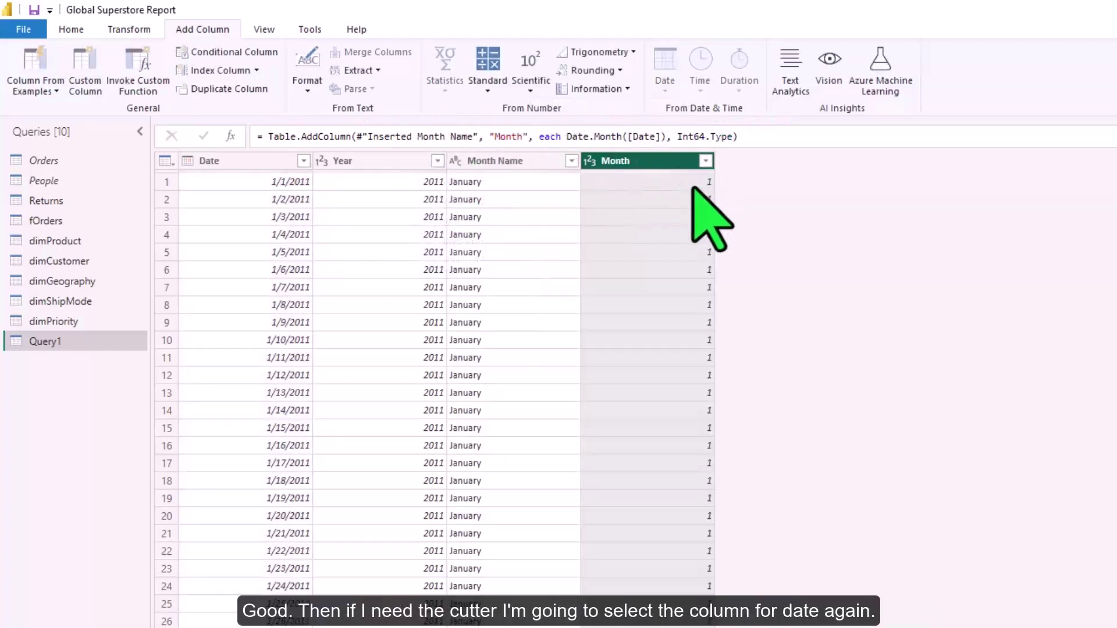
Add a Quarter of Year column to Query1 extracted from the Date column.
click(286, 164)
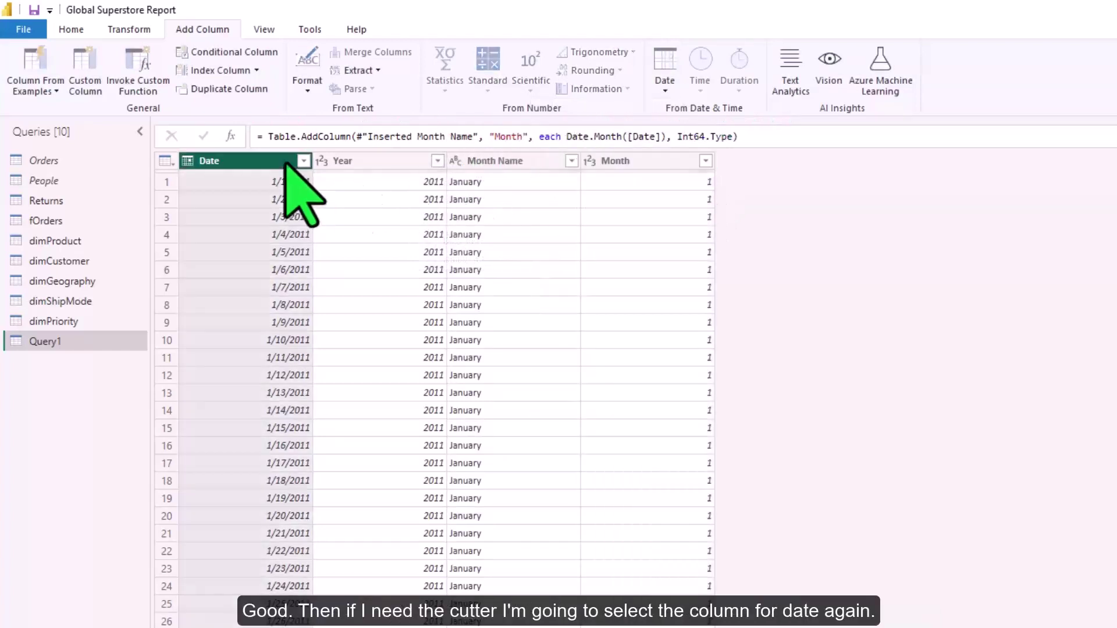
click(665, 85)
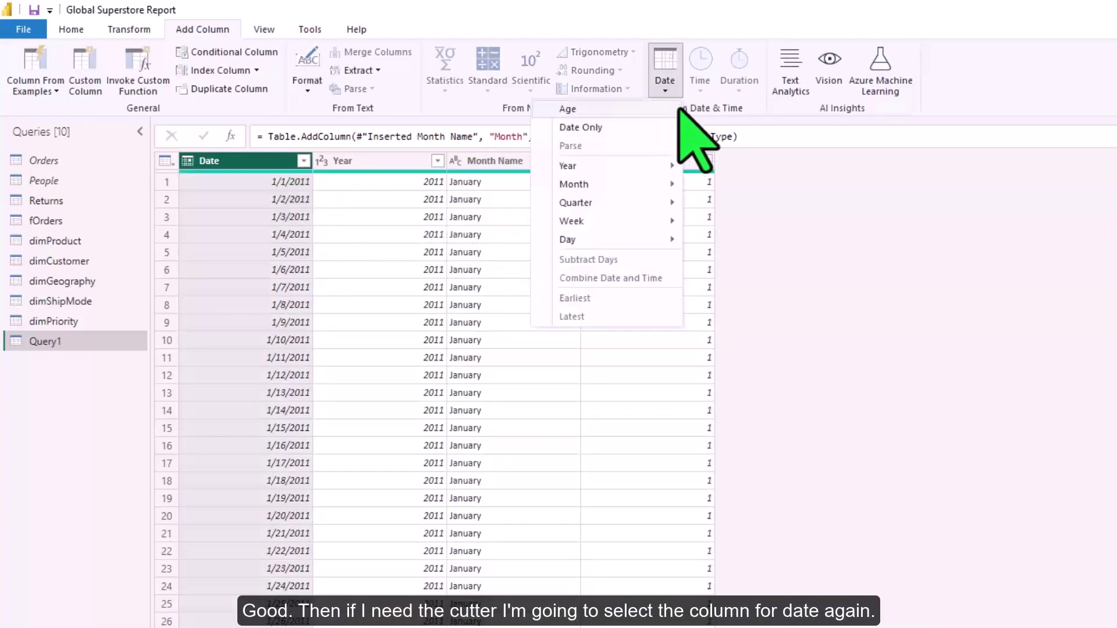
mouse_move(645, 198)
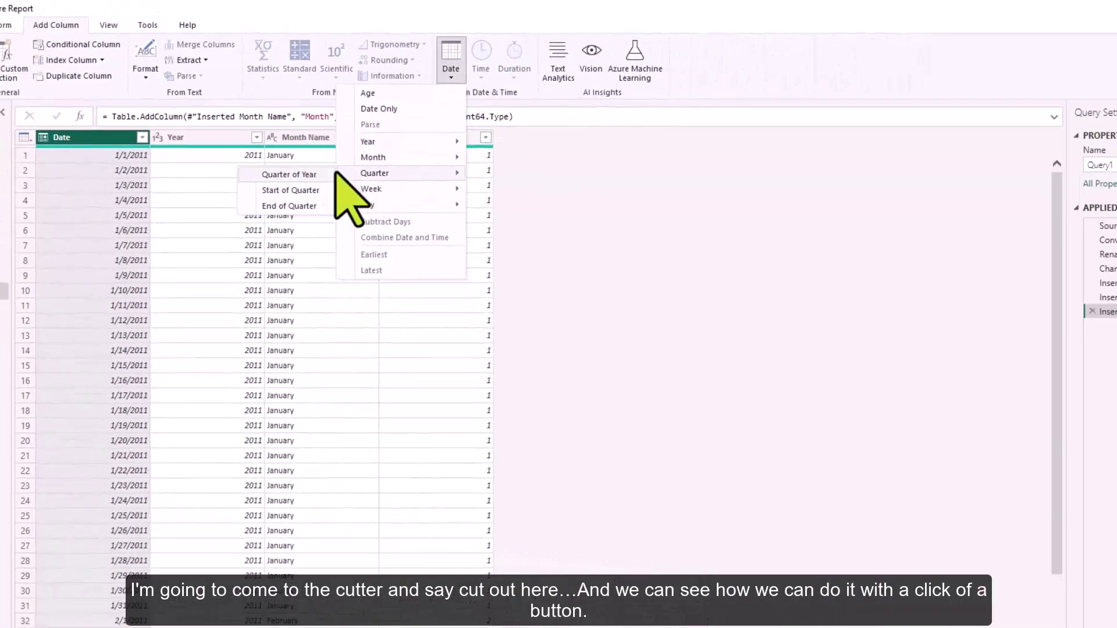
click(280, 174)
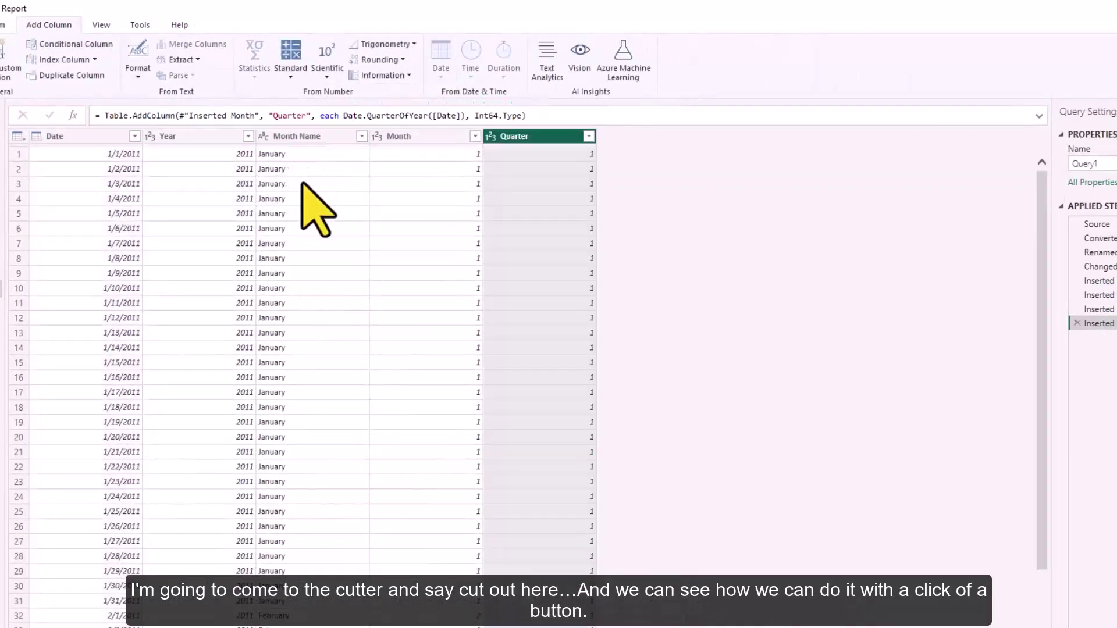
Add a Week of Year column to Query1 extracted from the Date column.
click(101, 139)
click(442, 70)
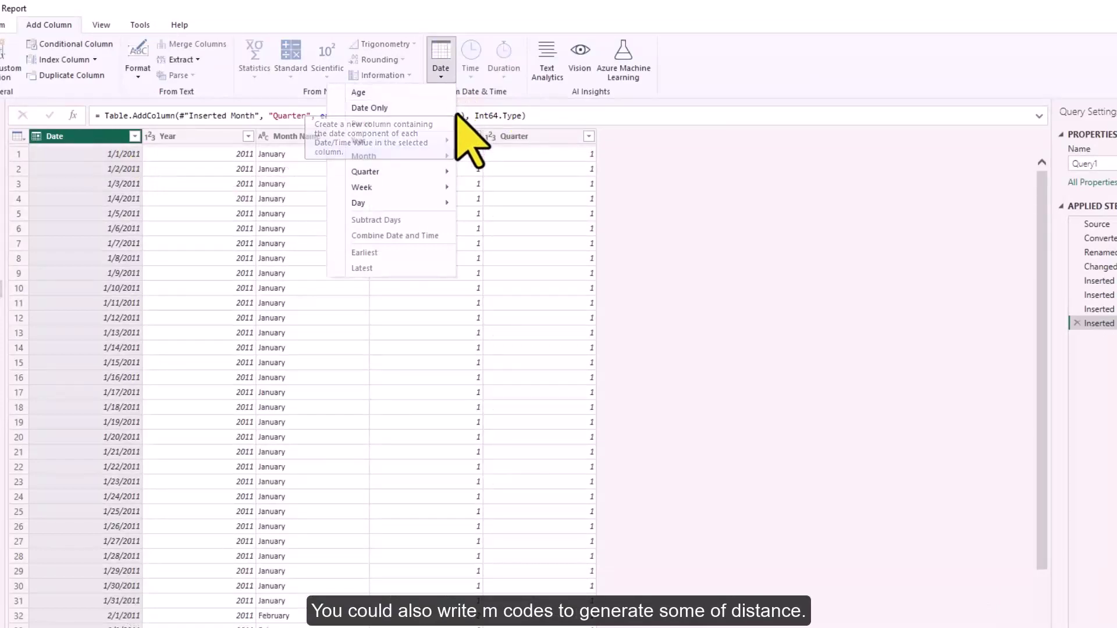
mouse_move(439, 188)
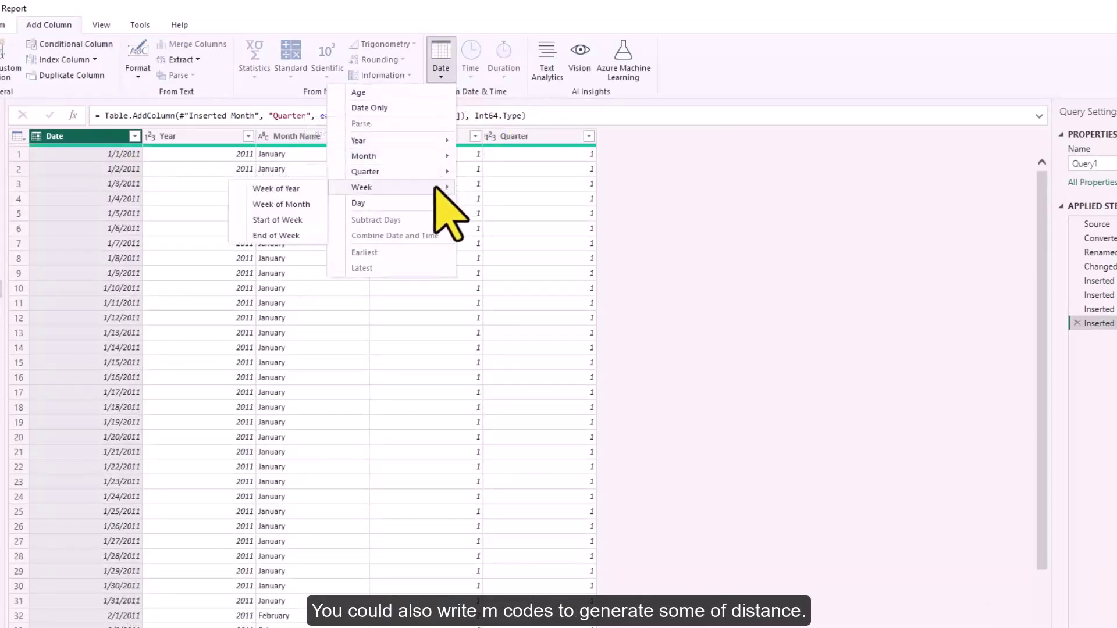
click(291, 189)
Add a Day number column and a Name of Day column extracted from Query1's Date column.
click(437, 46)
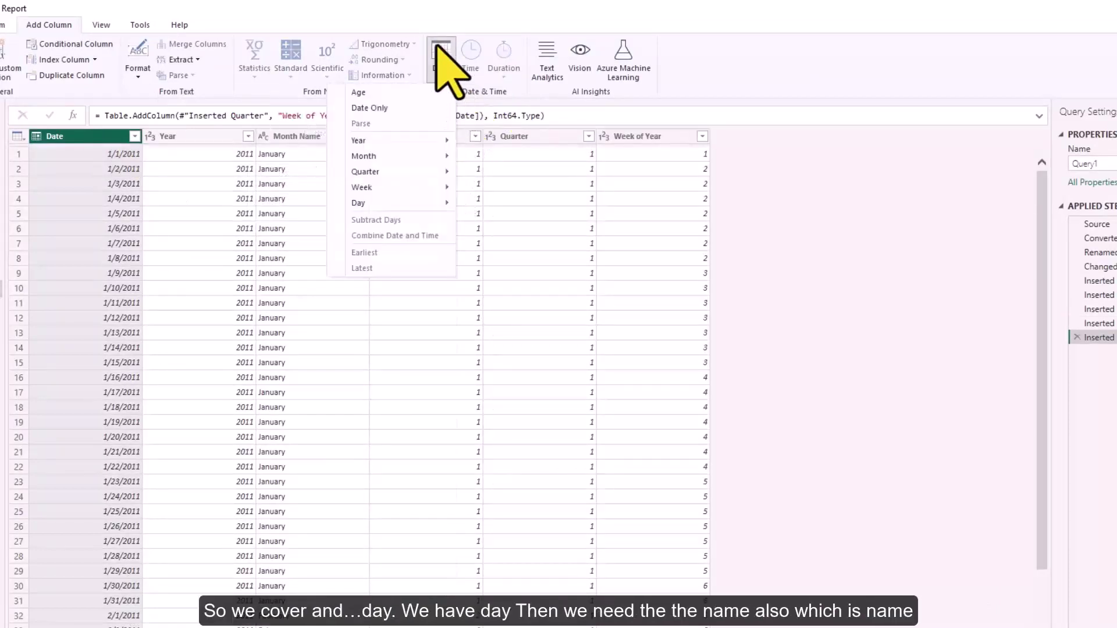
mouse_move(441, 201)
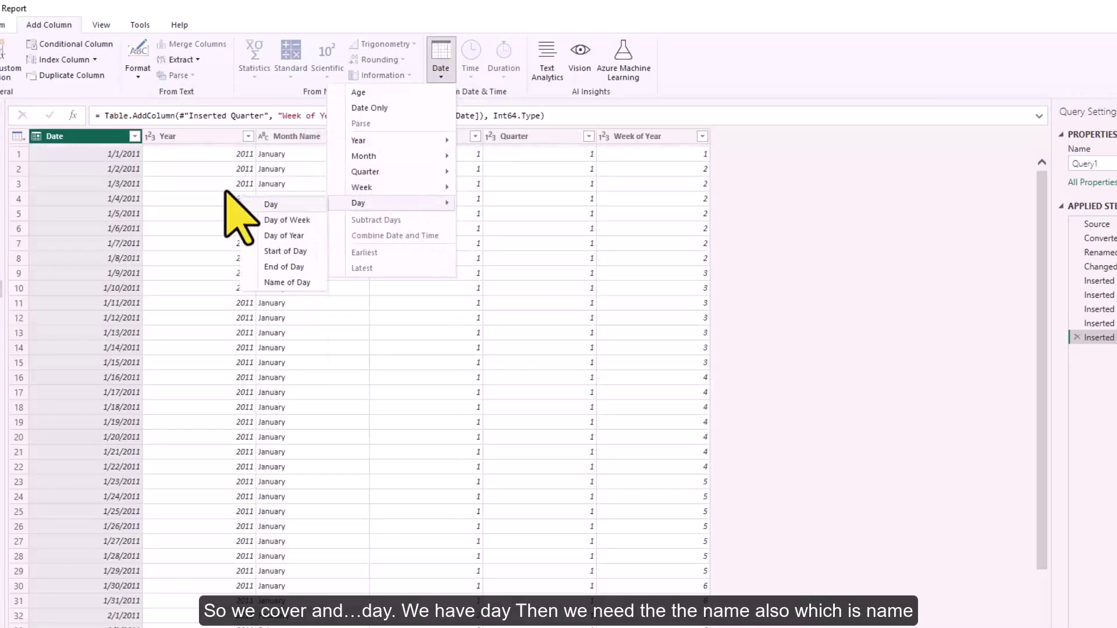
click(272, 204)
click(440, 68)
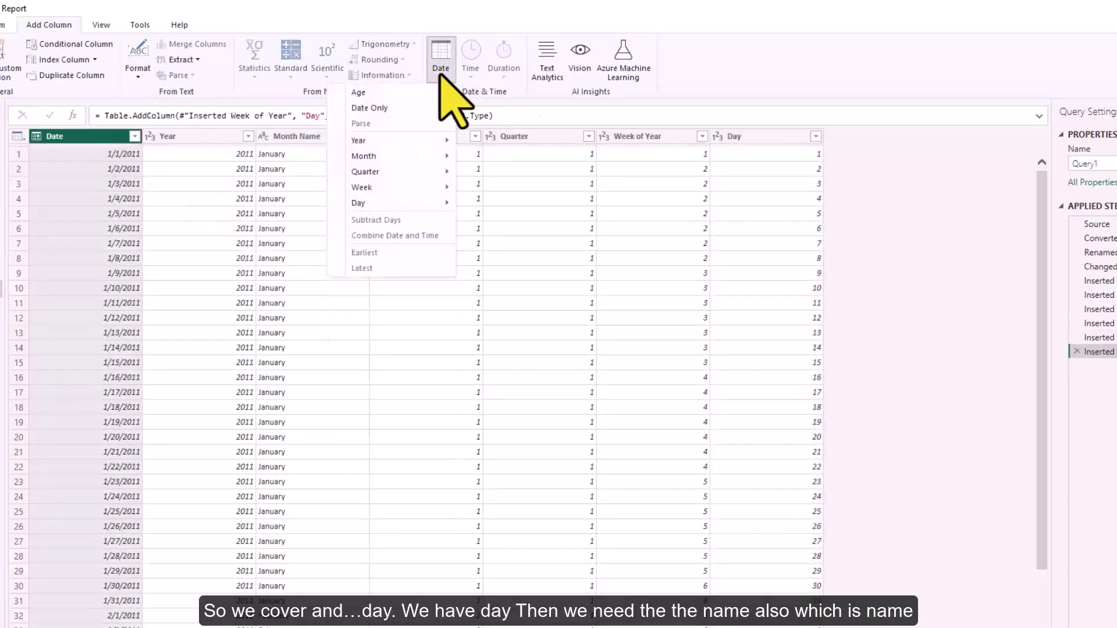
mouse_move(401, 203)
click(298, 283)
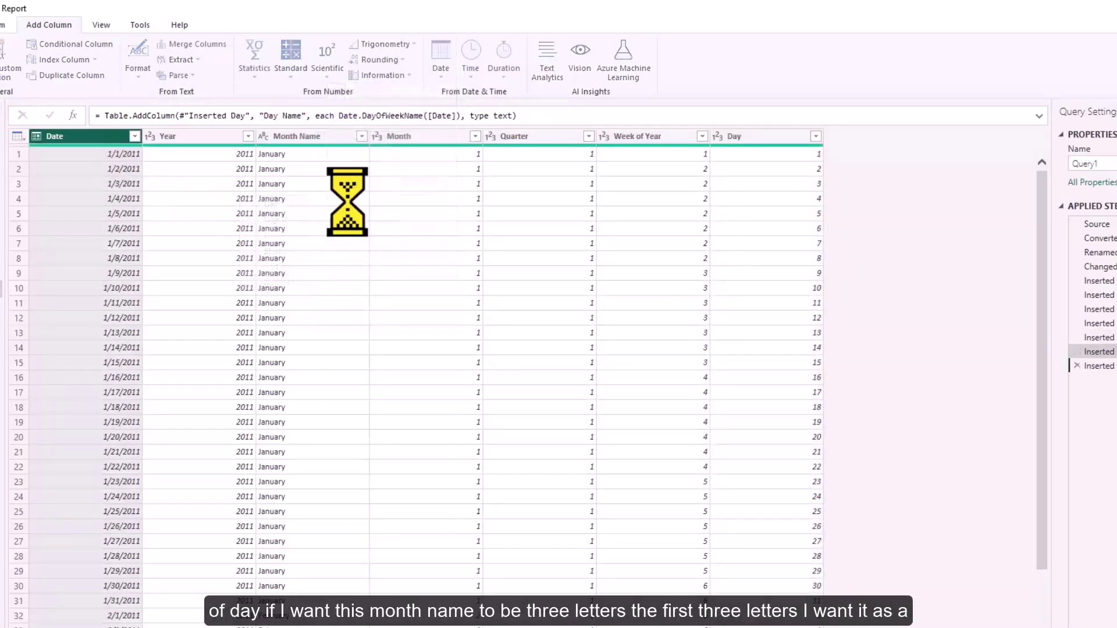
Add a custom column named MonthName with the formula Text.Start([Month Name],3).
click(305, 137)
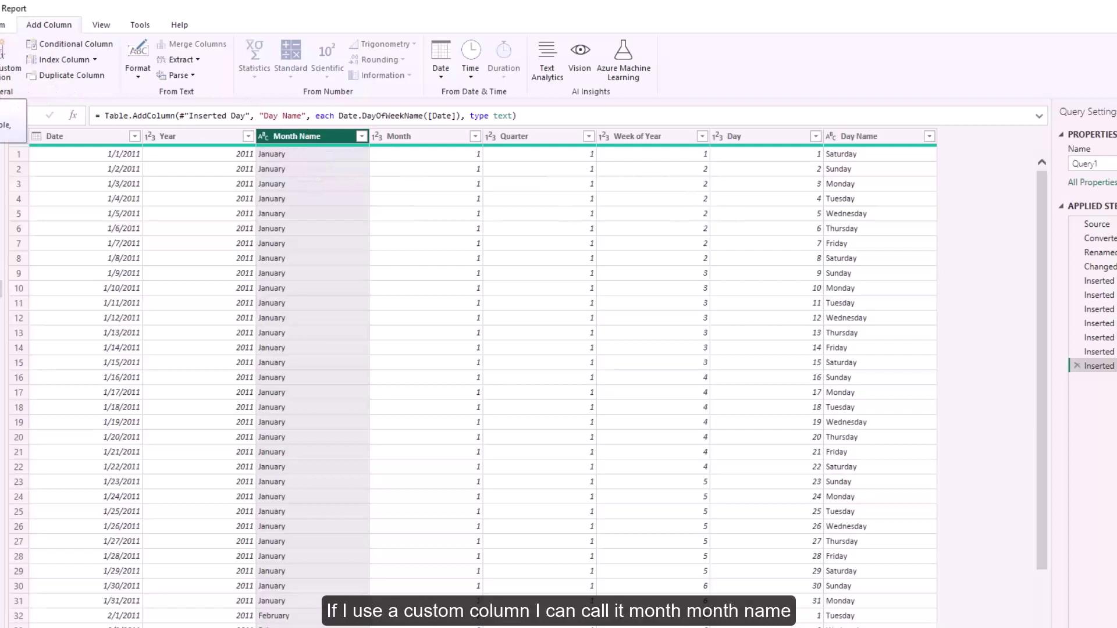
text(MonthName)
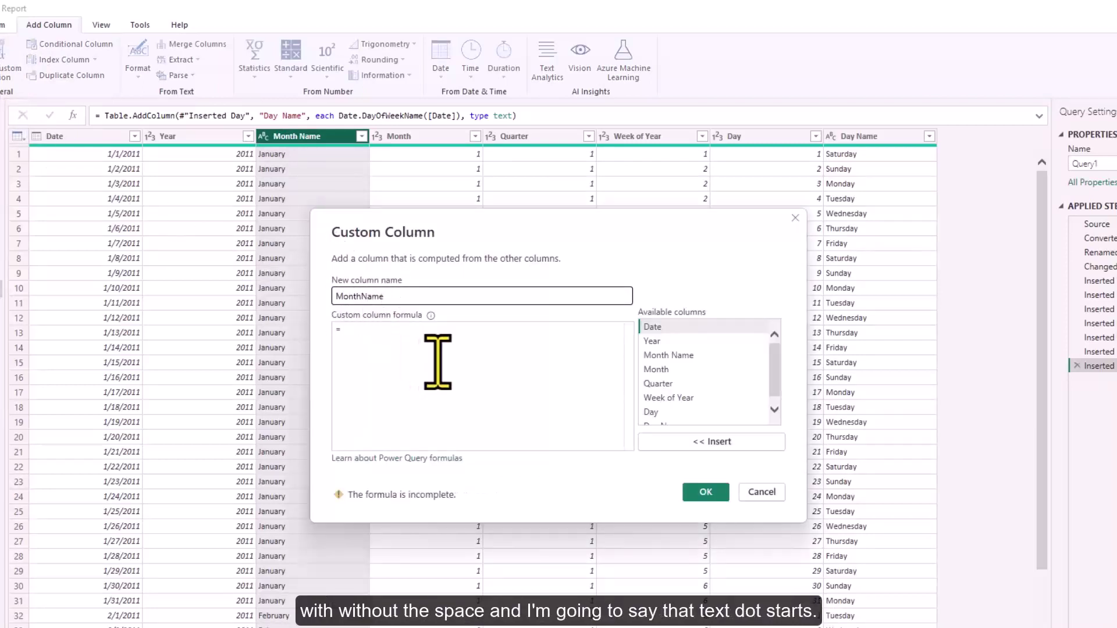
click(447, 343)
text(Text.Start)
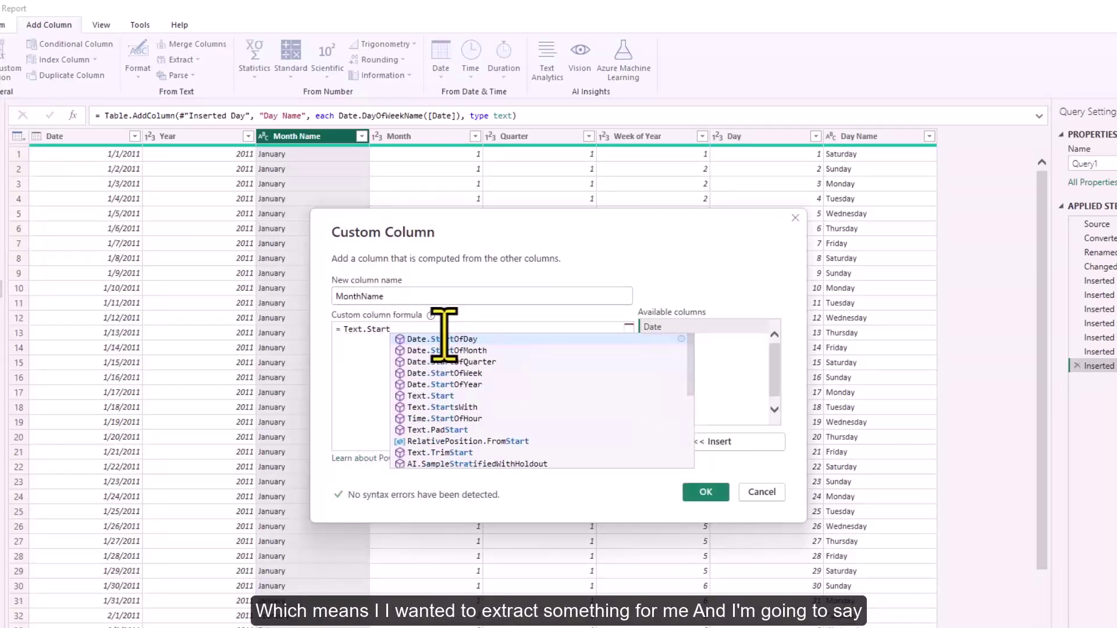
text(()
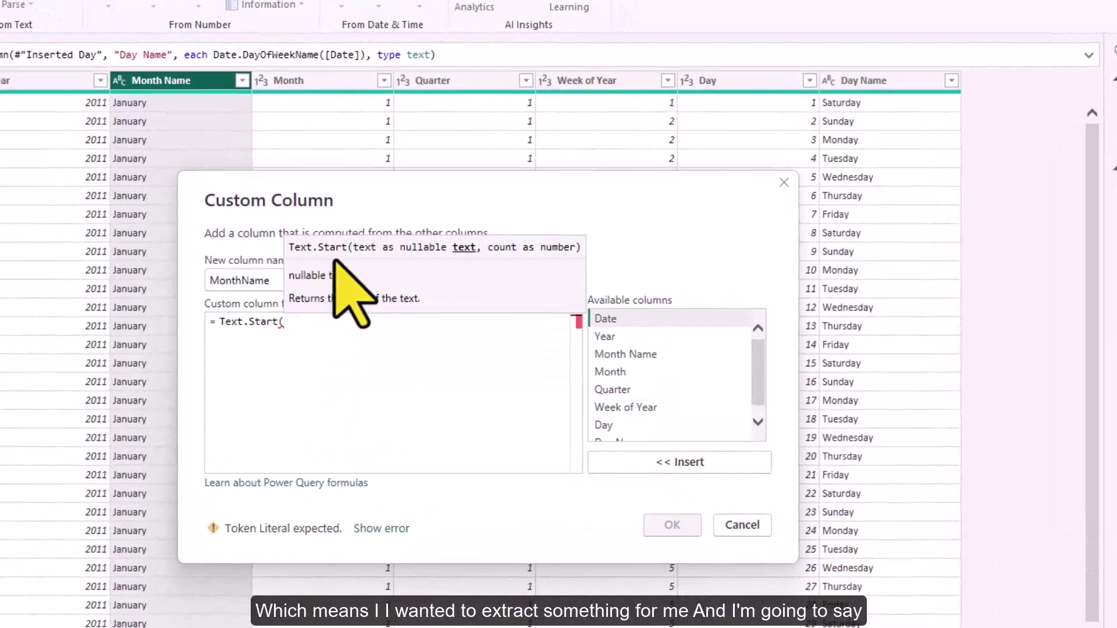
double_click(673, 354)
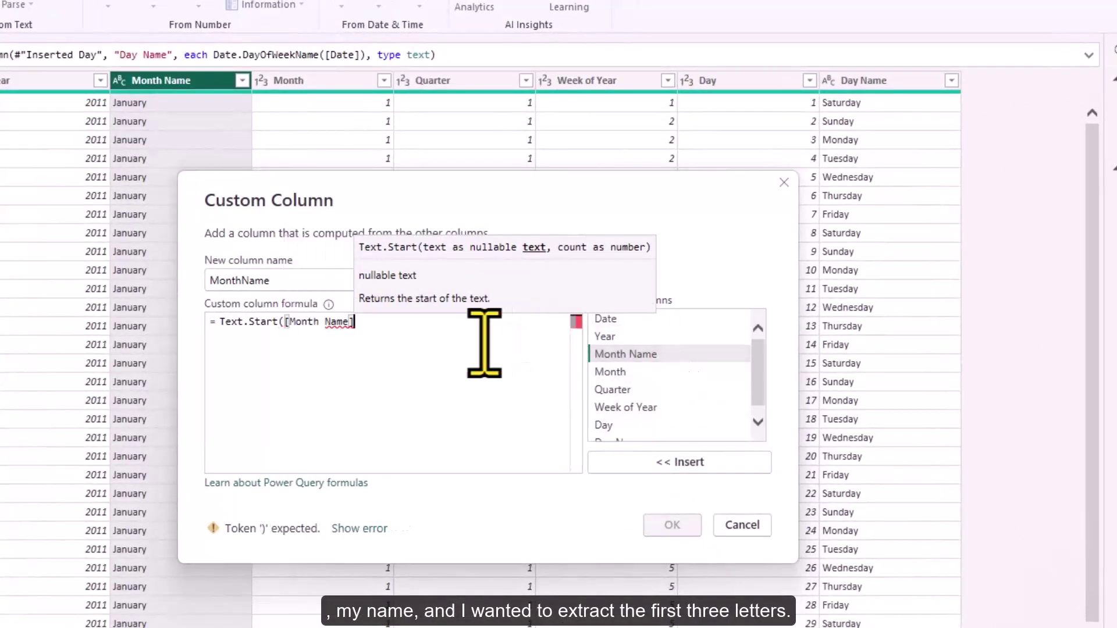
text(,3))
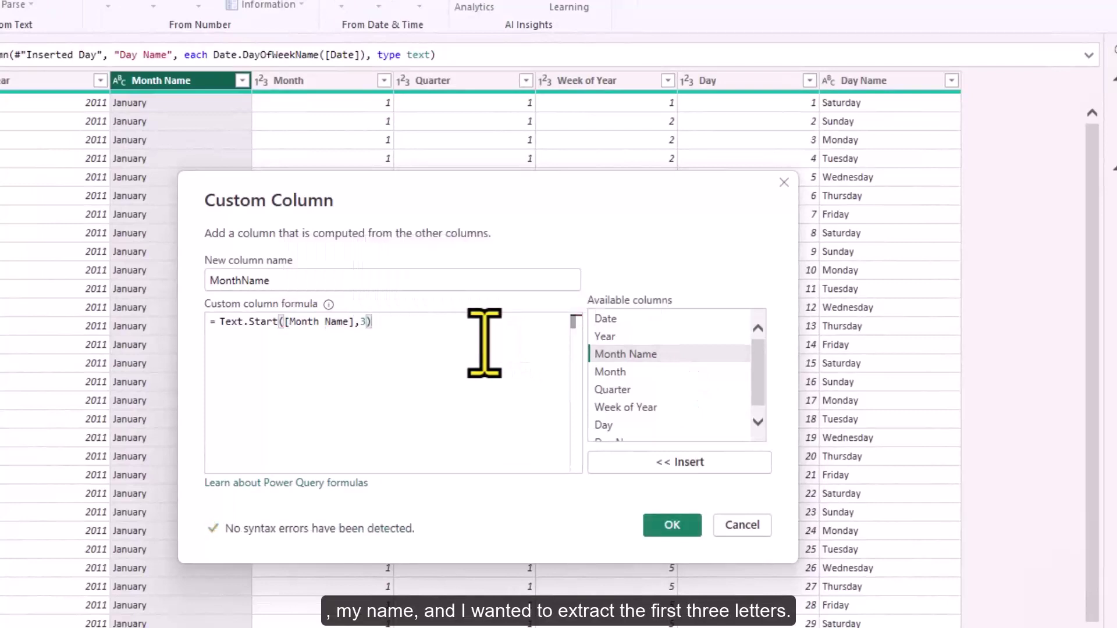
click(672, 526)
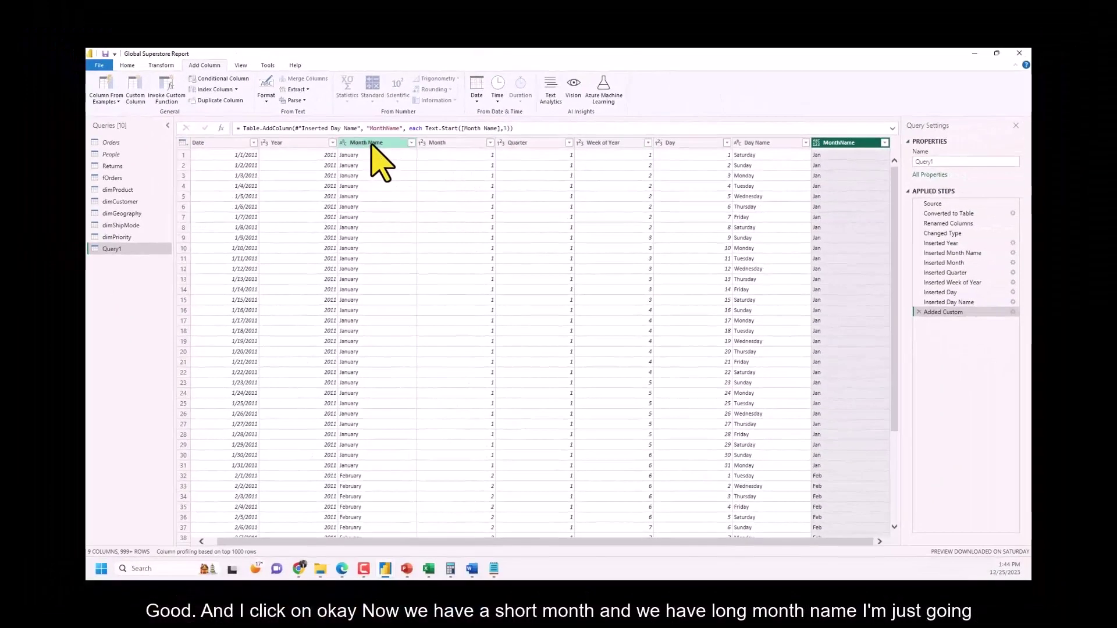
Rename the original Month Name column, which holds the full month names, as Long Month Name.
double_click(375, 143)
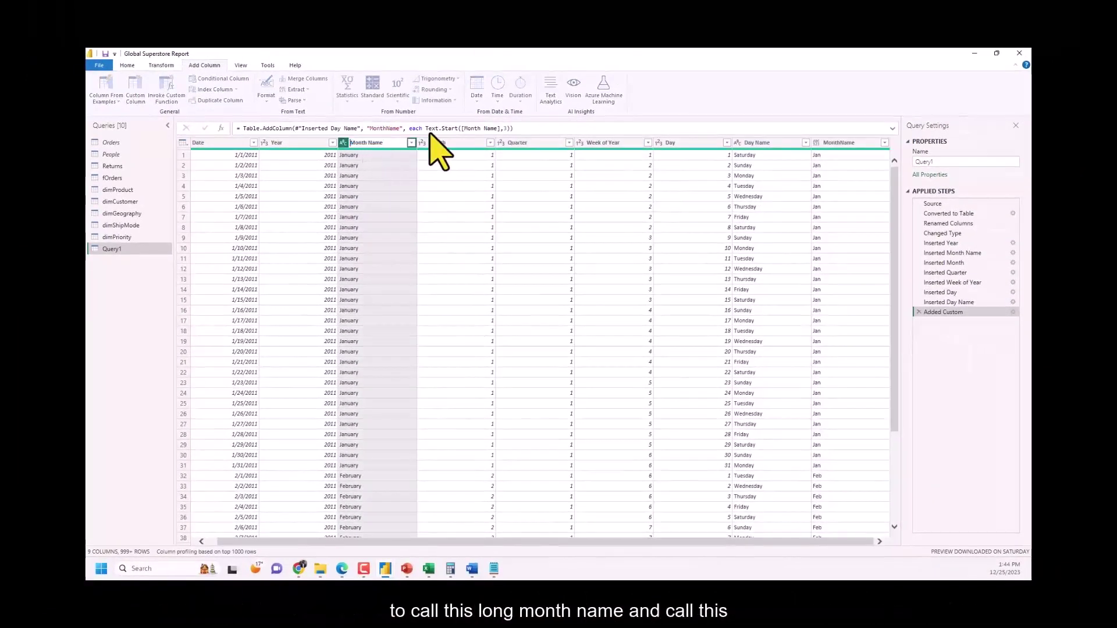
text(Long)
key(Return)
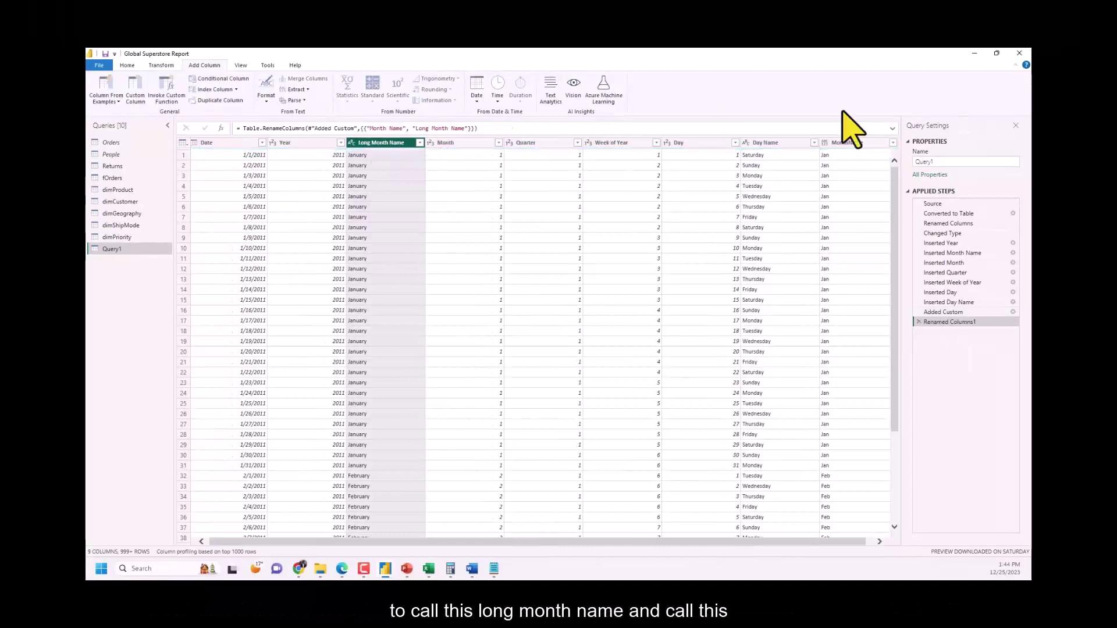
Rename the custom MonthName column as Month Name and set its data type to Text.
double_click(858, 142)
text(Month Name)
key(Return)
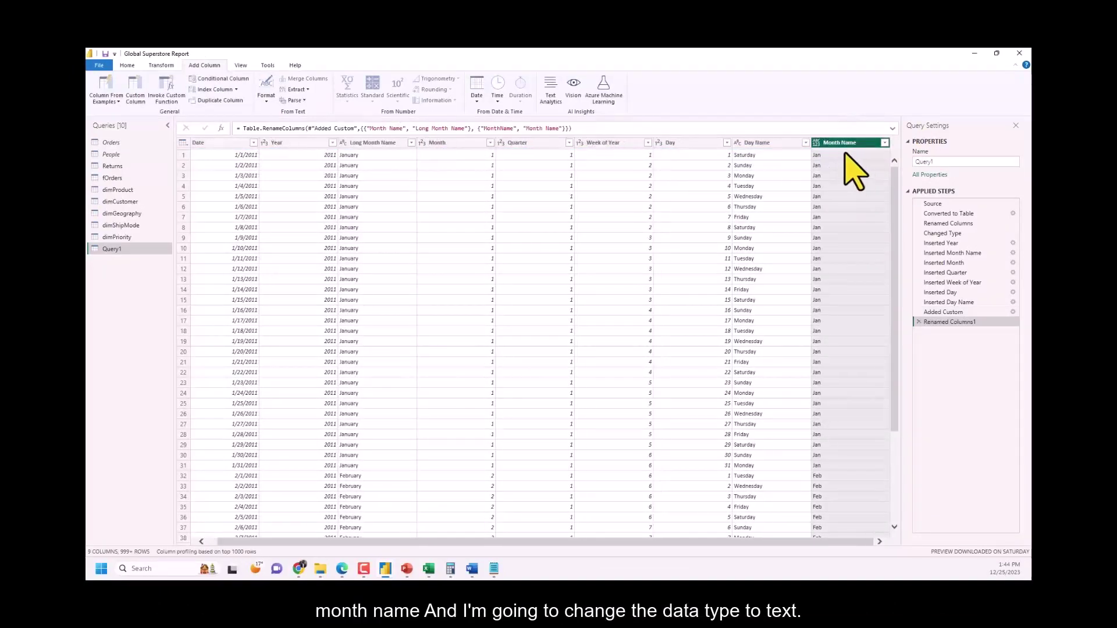
click(816, 143)
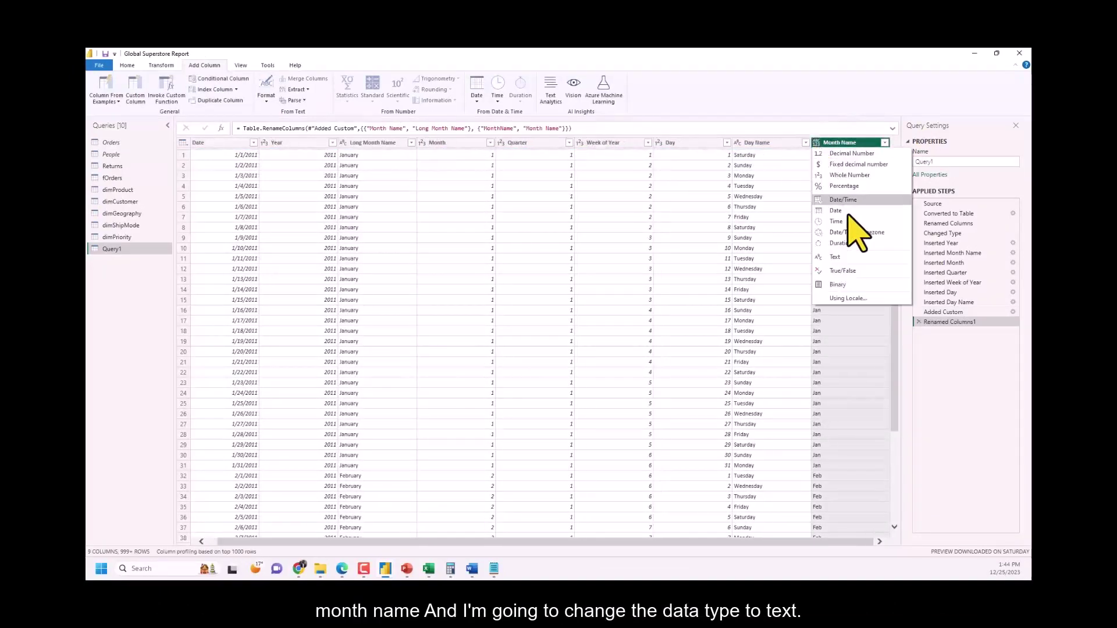
click(855, 256)
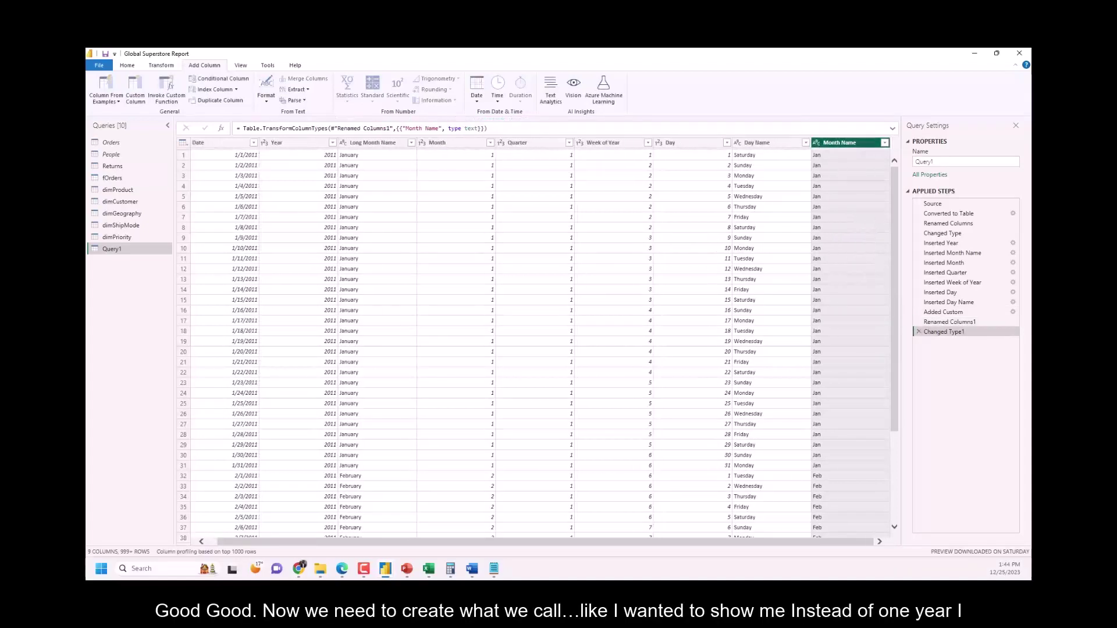
Start a column from examples based on all columns and keep only Year and Quarter as source columns.
click(562, 156)
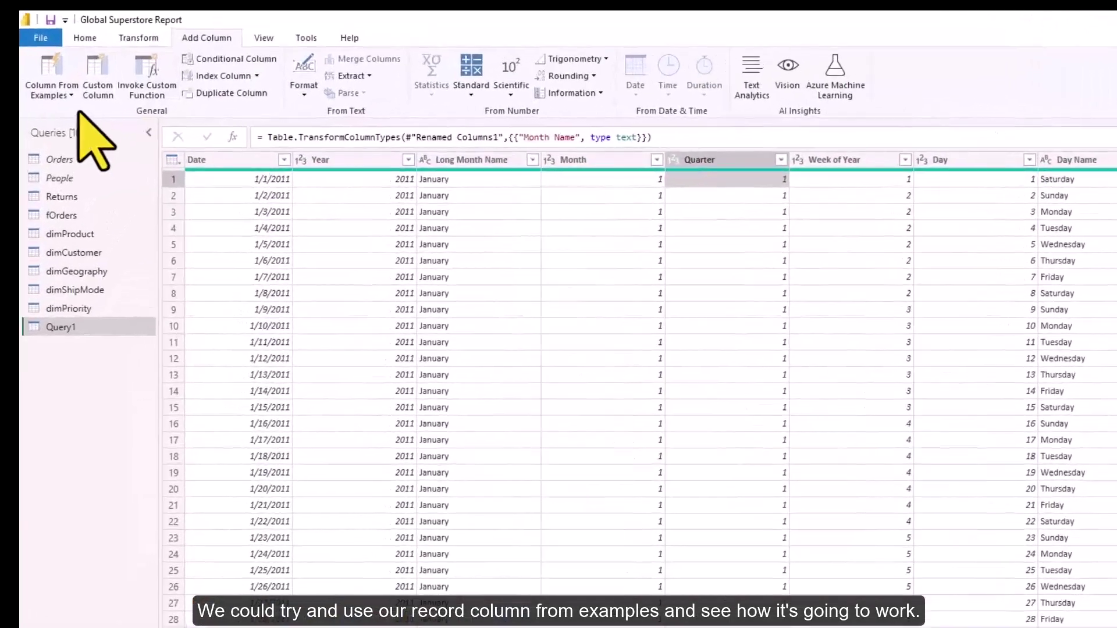
click(47, 94)
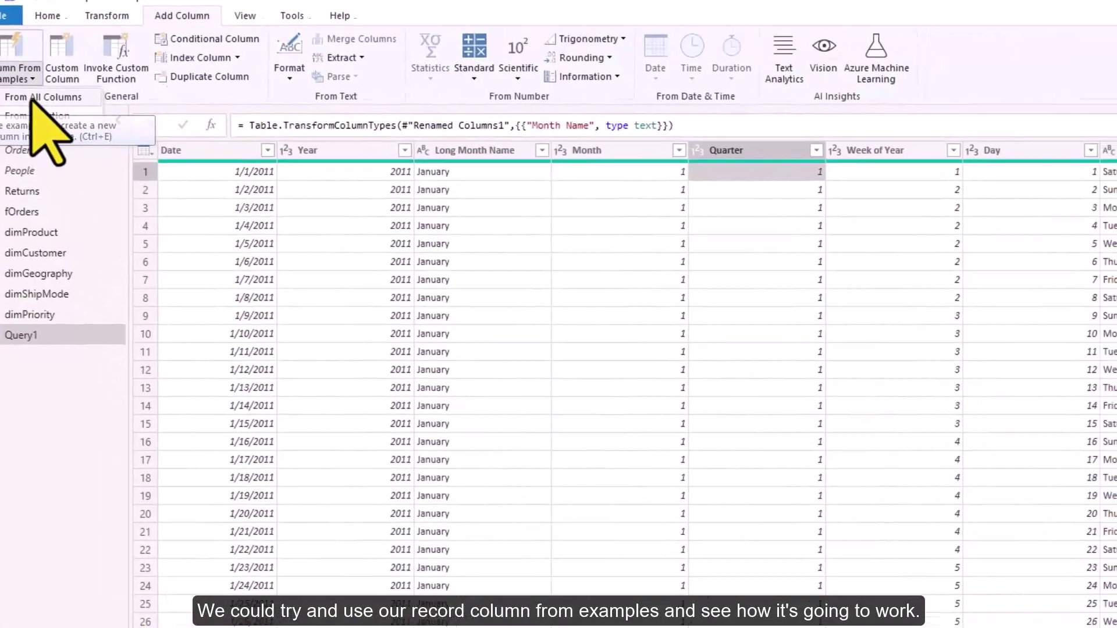
click(58, 112)
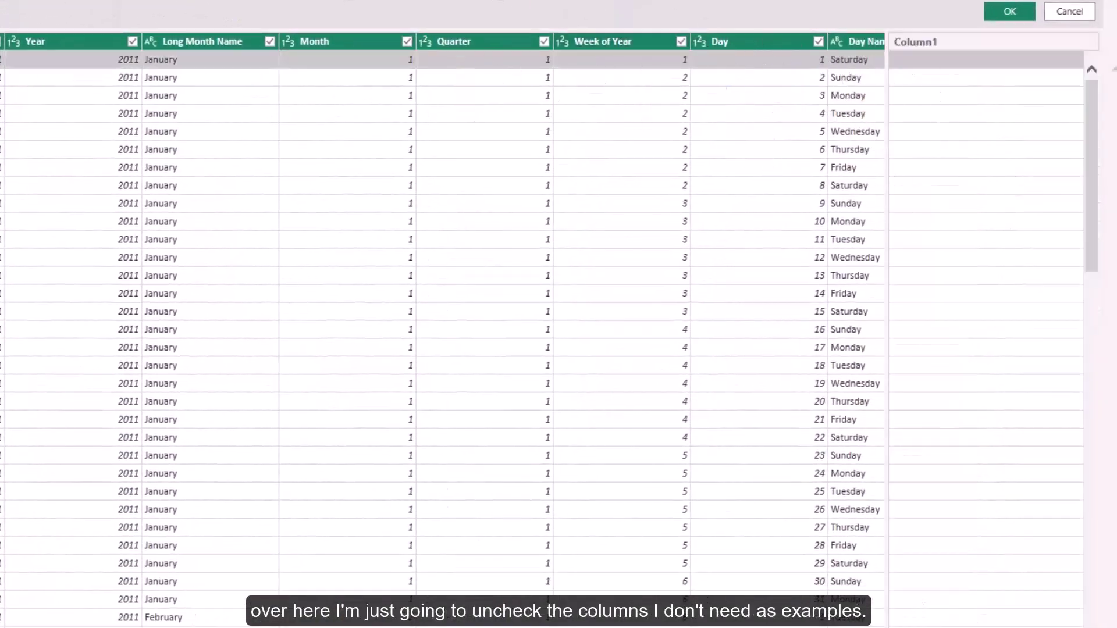
scroll(442, 325, right, 3)
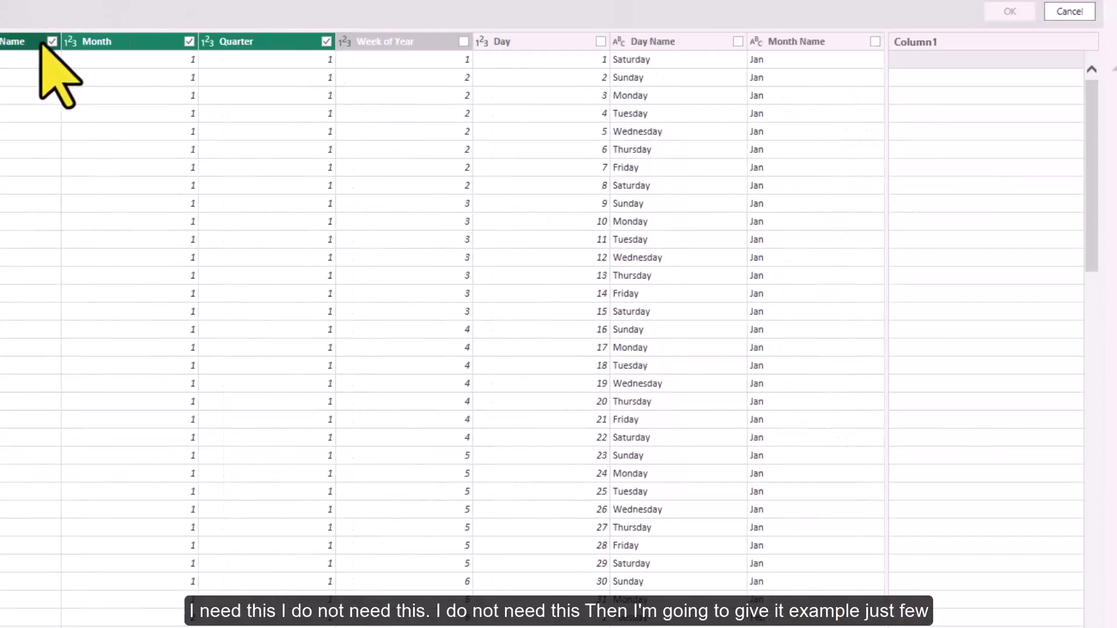
click(189, 41)
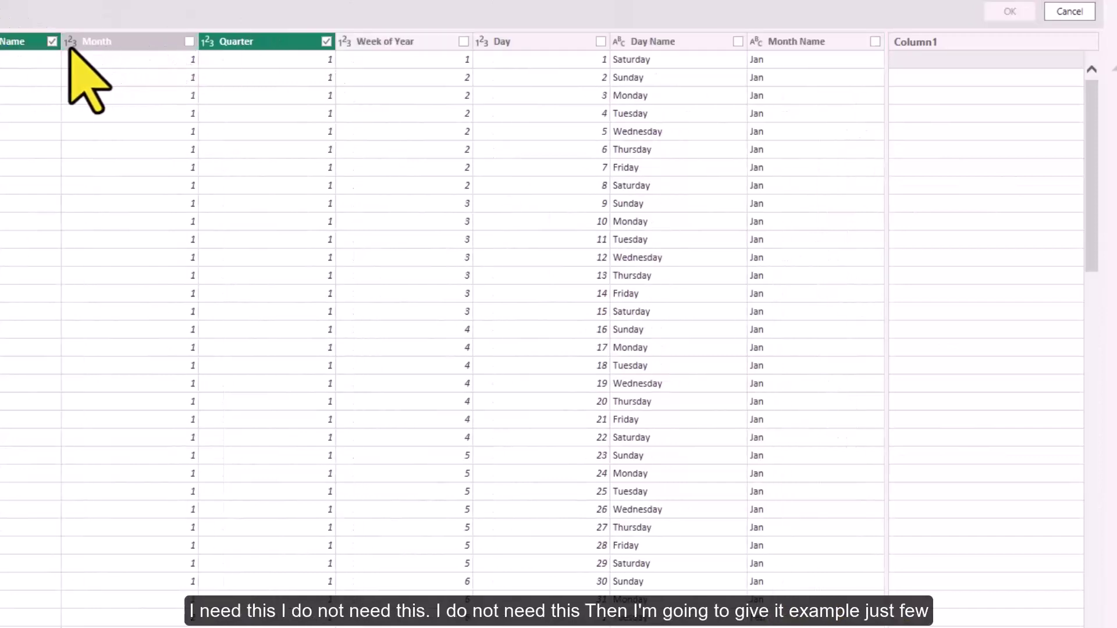
click(52, 41)
scroll(442, 41, left, 3)
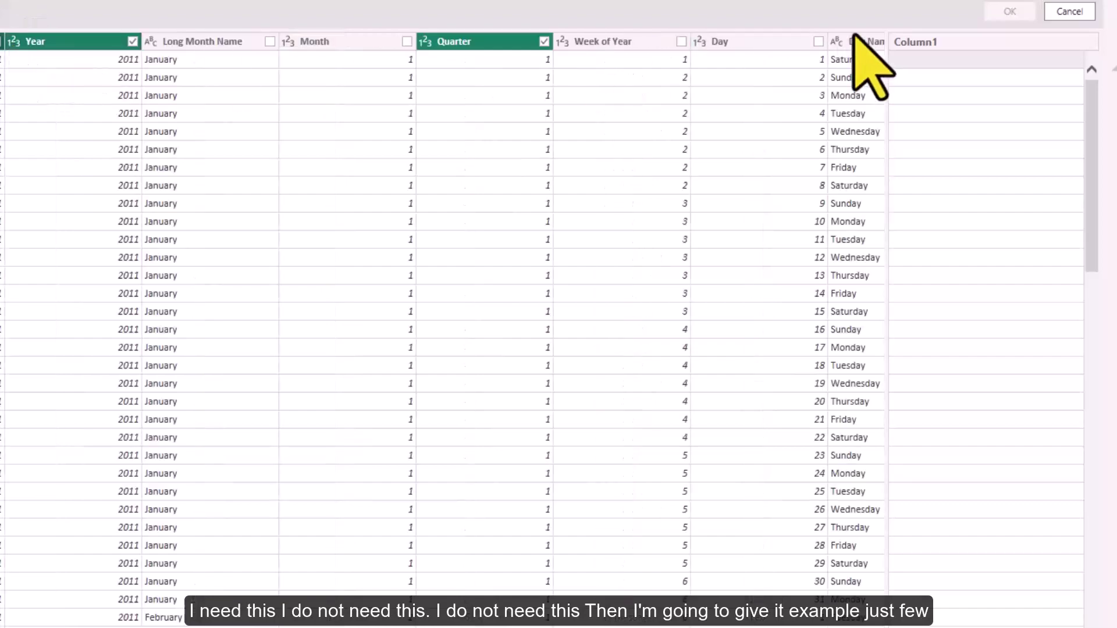
Give Q1-2011 as the first row's example, check the suggestions down to the April rows and add the column.
double_click(936, 60)
text(Q1)
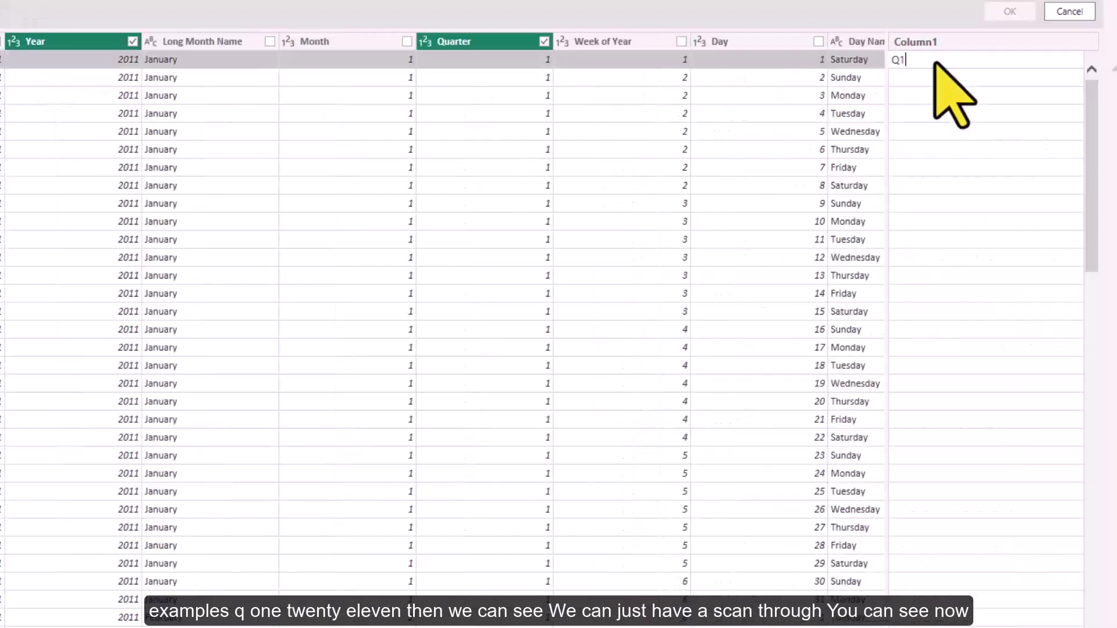
text(-2011)
key(Return)
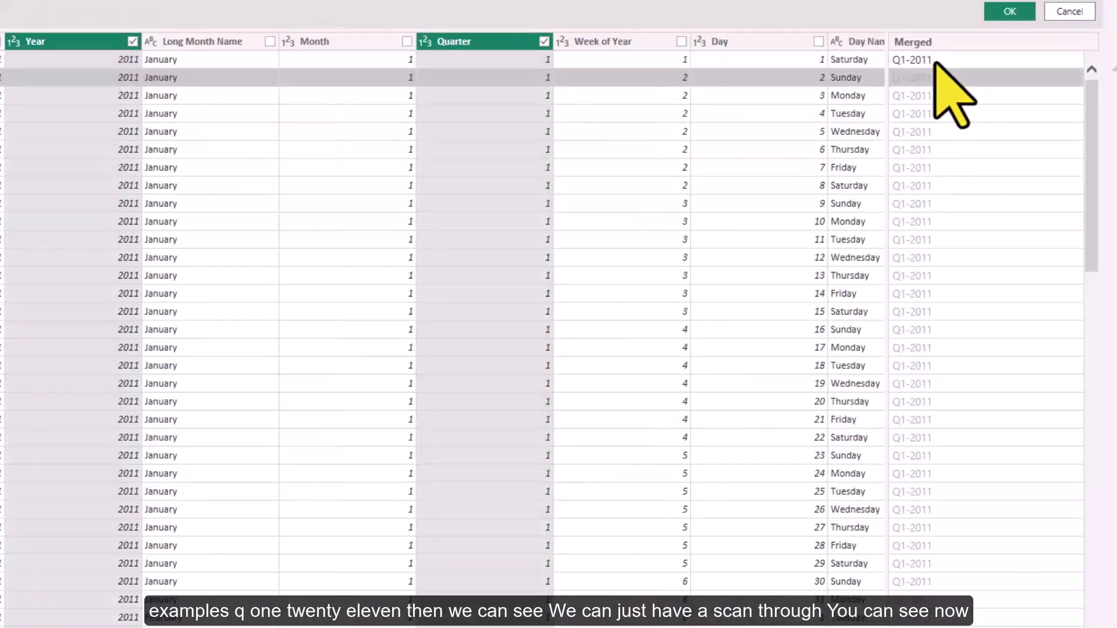
scroll(966, 174, down, 20)
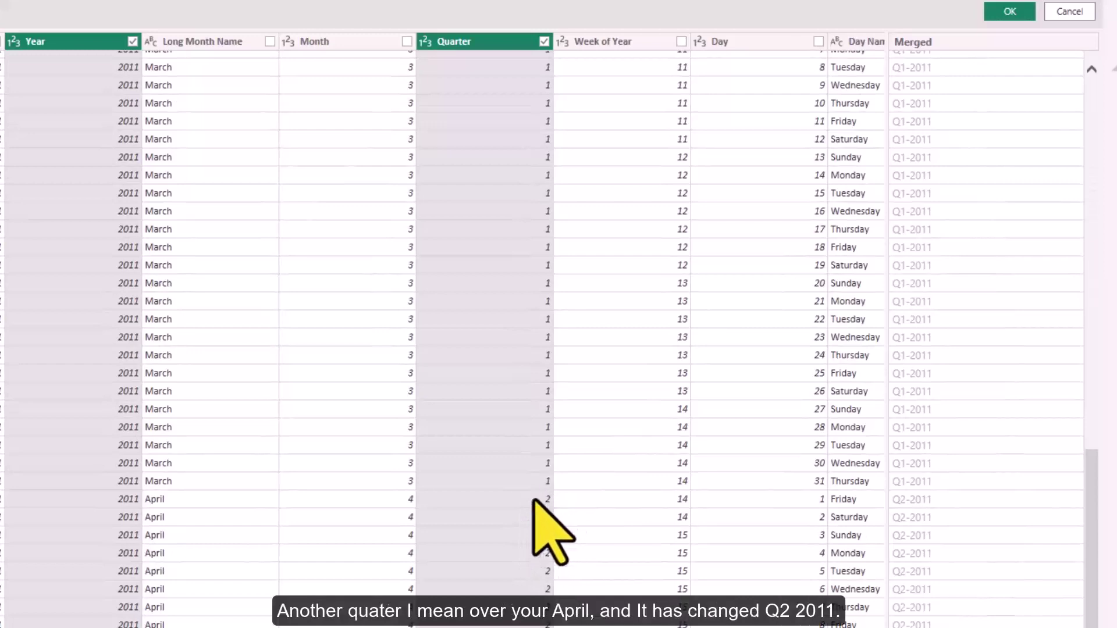
click(916, 500)
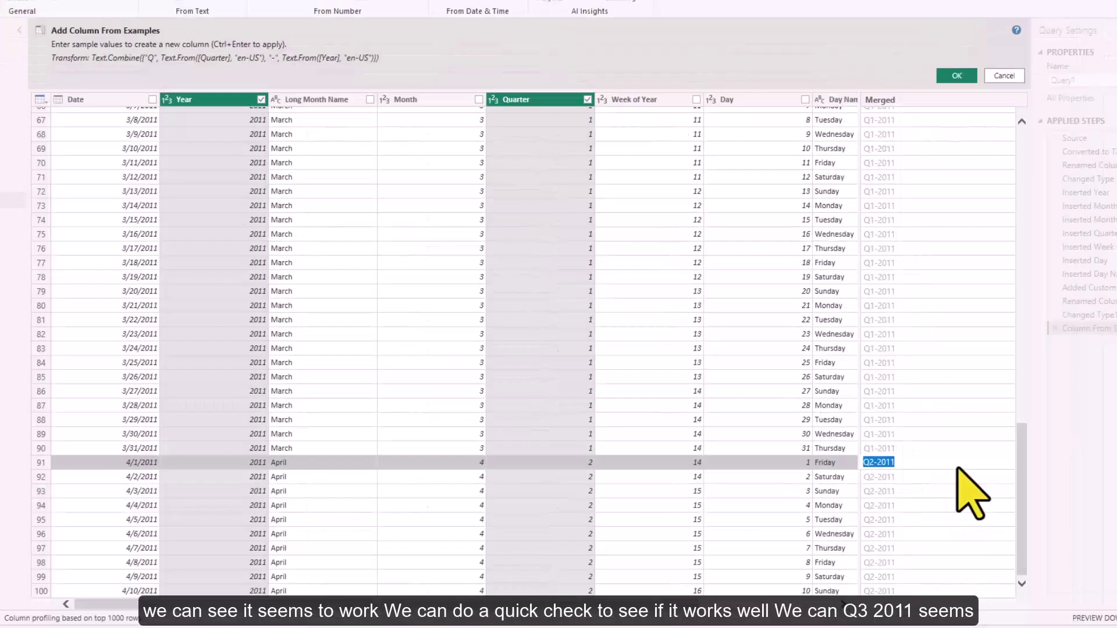
click(955, 76)
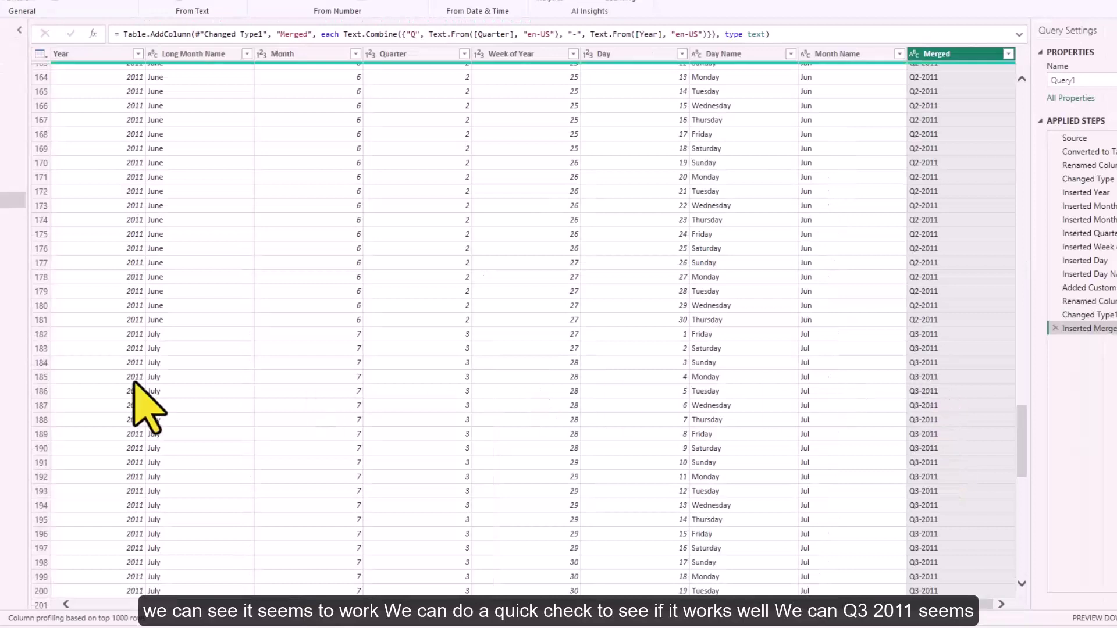
Check the merged quarter-year values across later dates and rename the Merged column as Quater Year.
drag(1023, 442, 1022, 515)
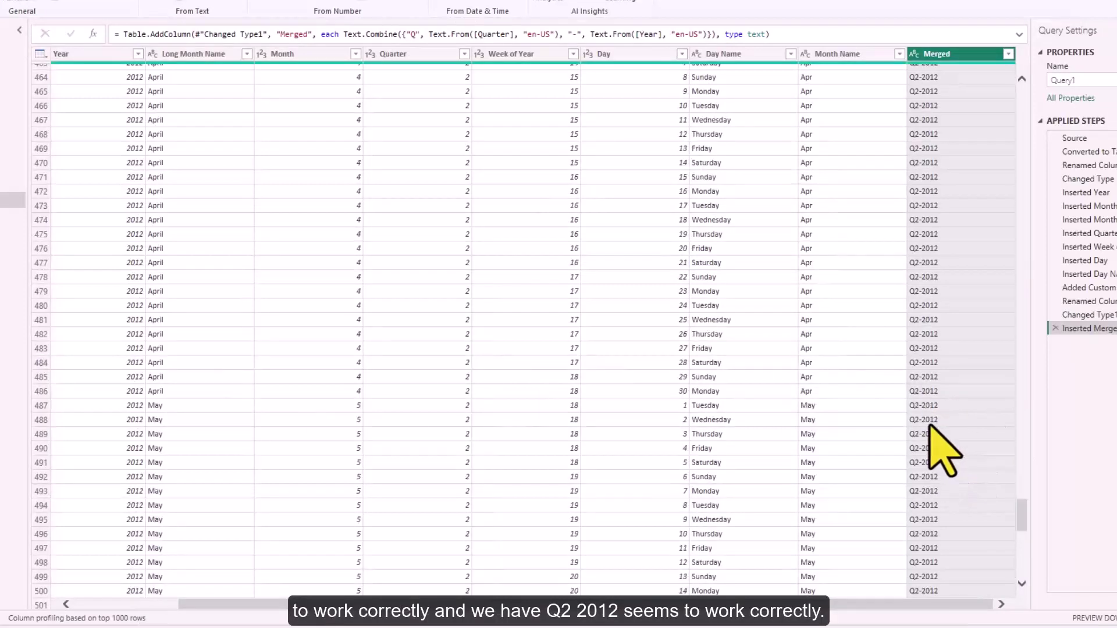
drag(1022, 522, 894, 107)
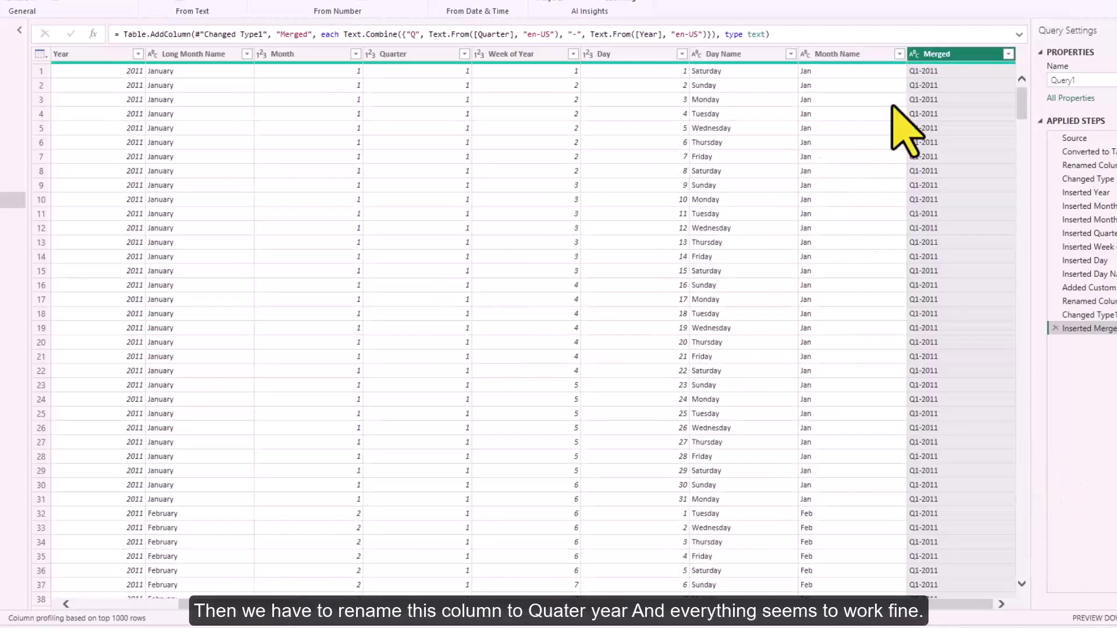
double_click(938, 55)
text(Quater Year)
key(Return)
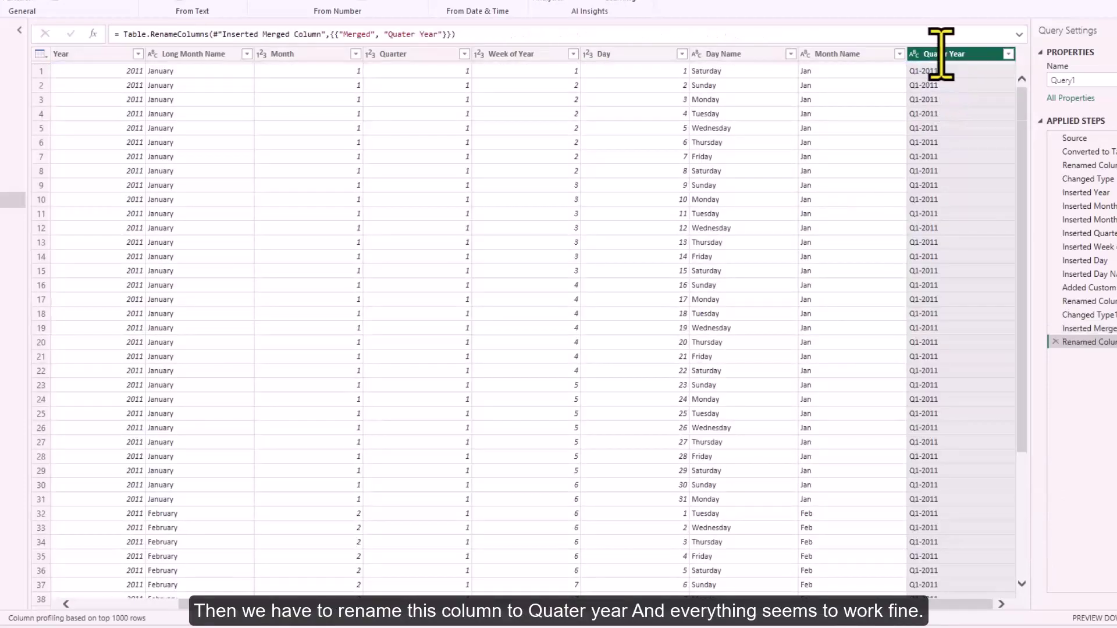
Rename the query Query1 as dimCalendar.
drag(780, 608, 622, 610)
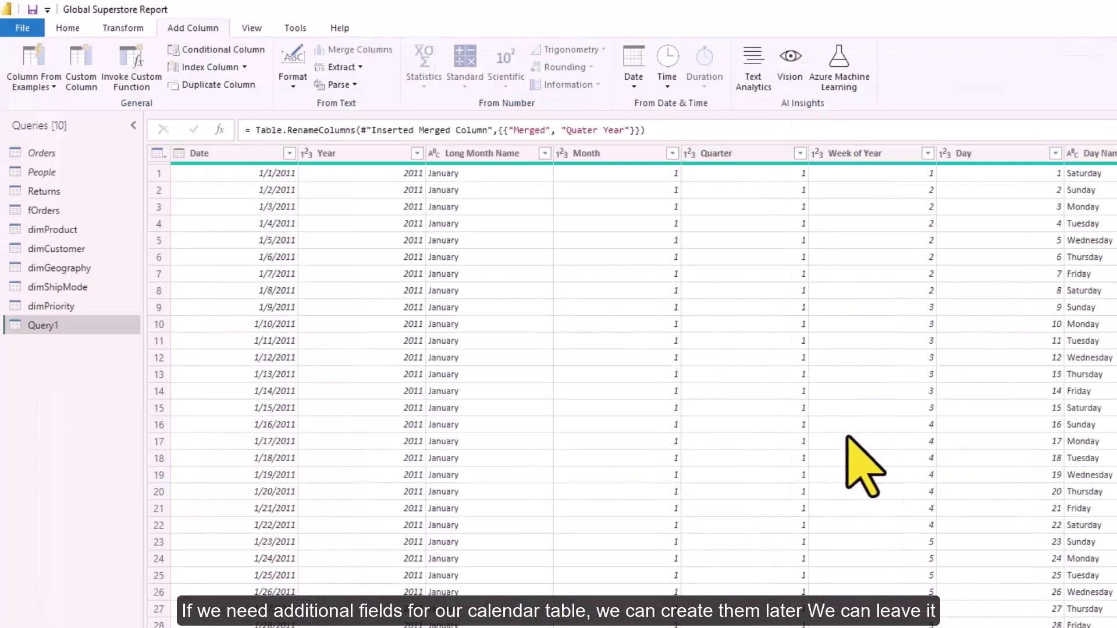
double_click(82, 325)
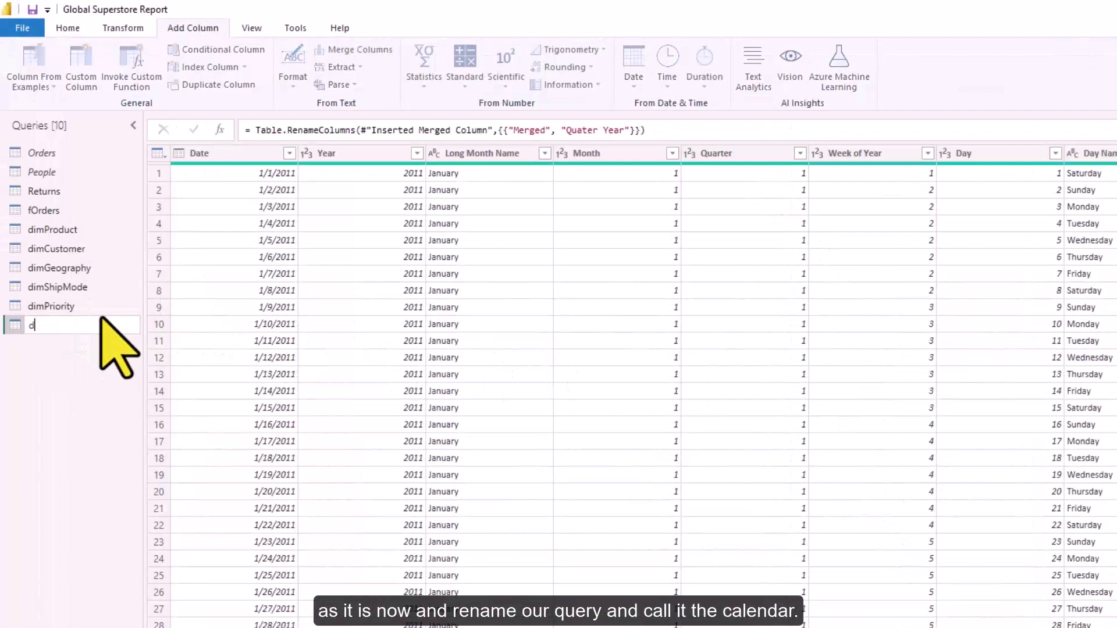
key(Left)
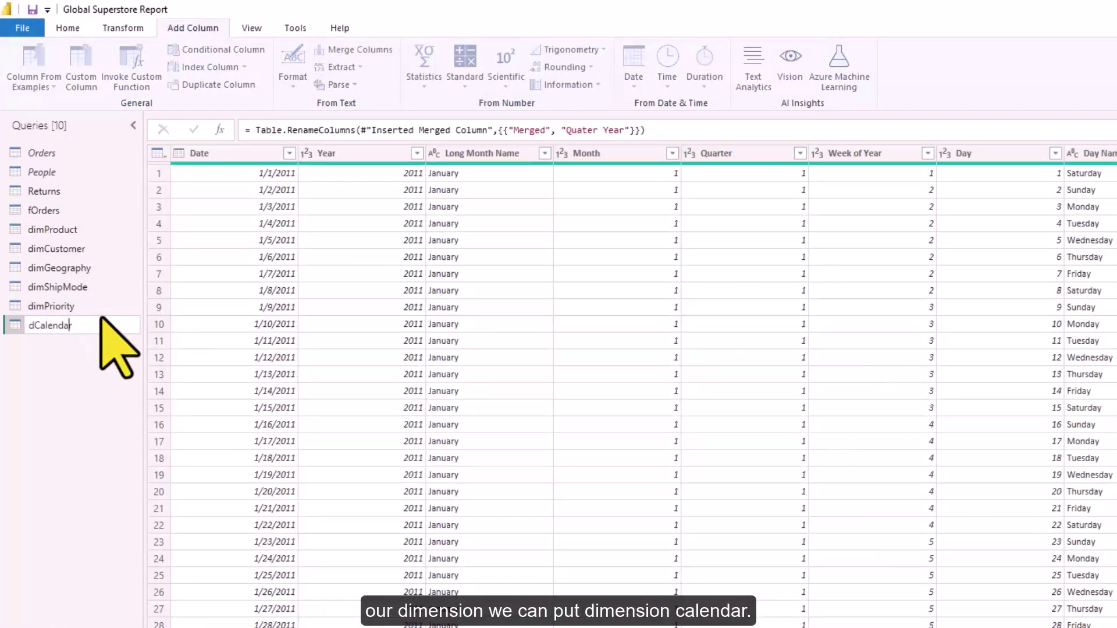
text(im)
key(Return)
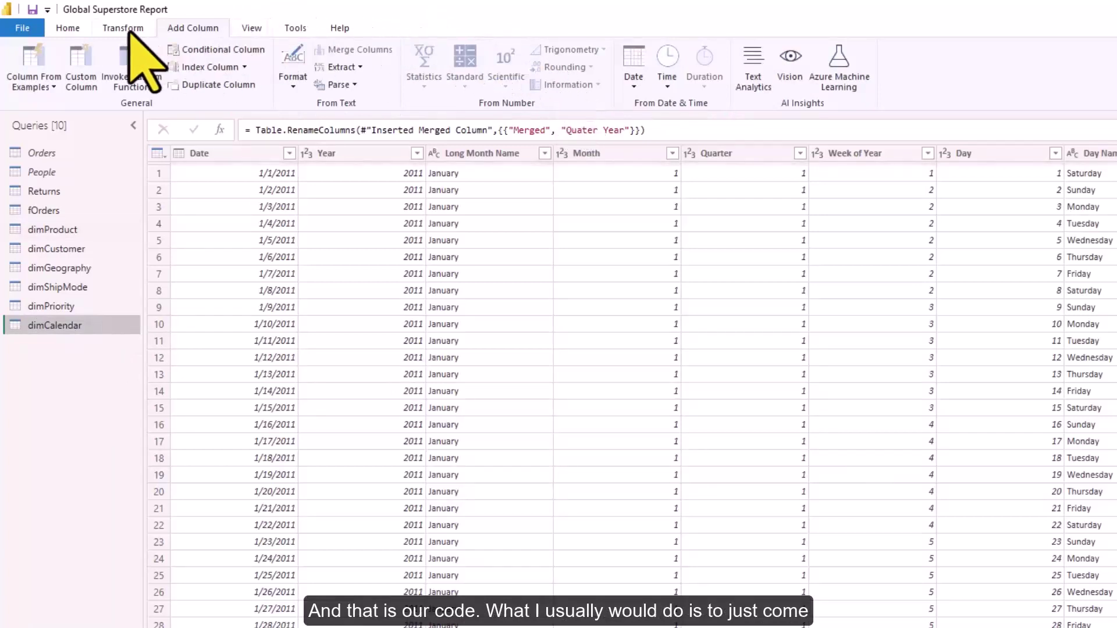
View dimCalendar's M code in the Advanced Editor, select all of it and close the editor.
click(69, 29)
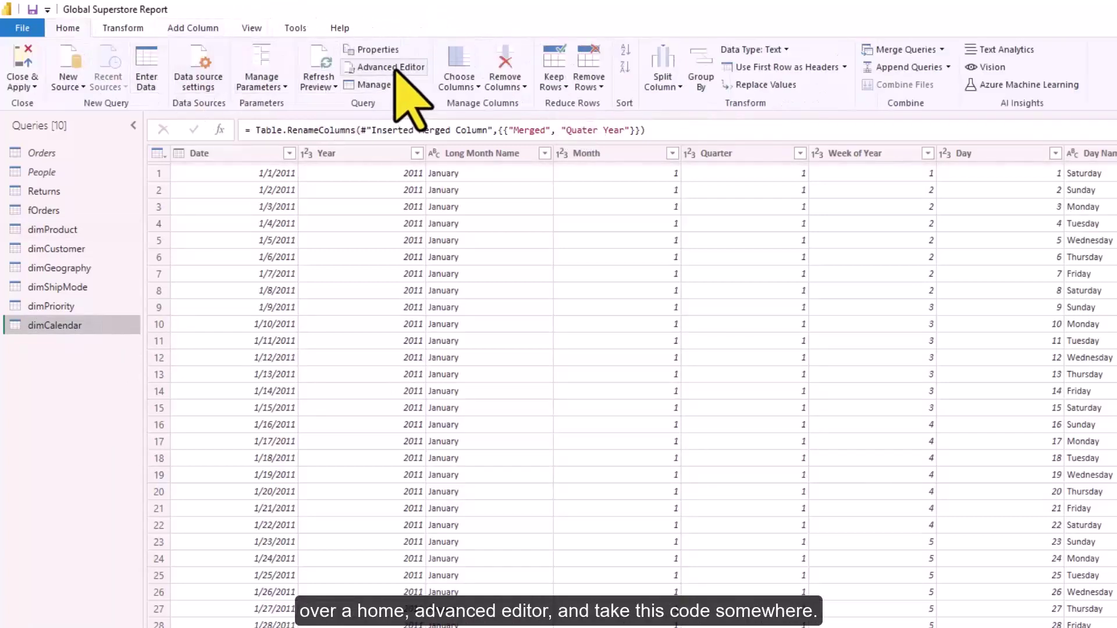
click(395, 68)
click(533, 262)
key(ctrl+a)
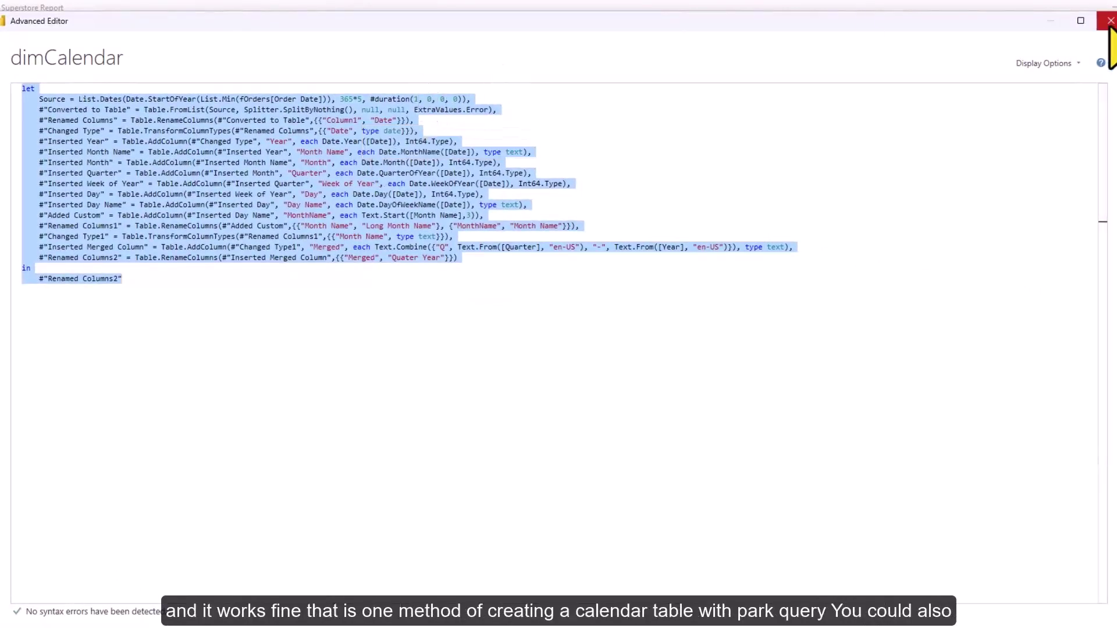
click(1111, 21)
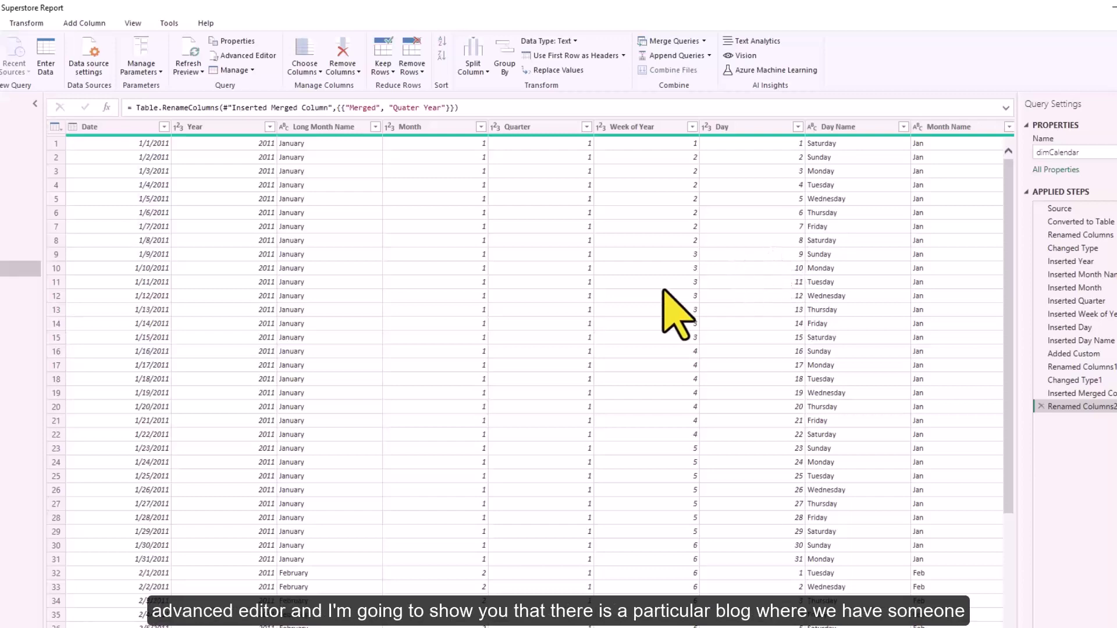
Switch to the web browser and open devinknightsql.com/2015/06/16/creating-a-date-dimension-with-power-query/ in a new tab.
click(268, 584)
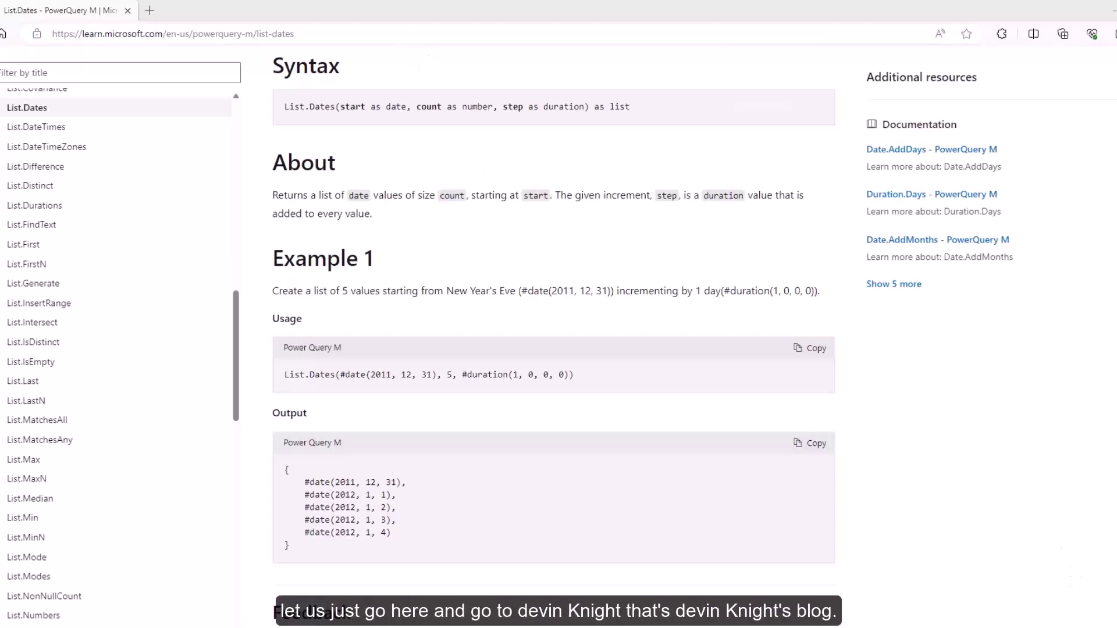
click(150, 10)
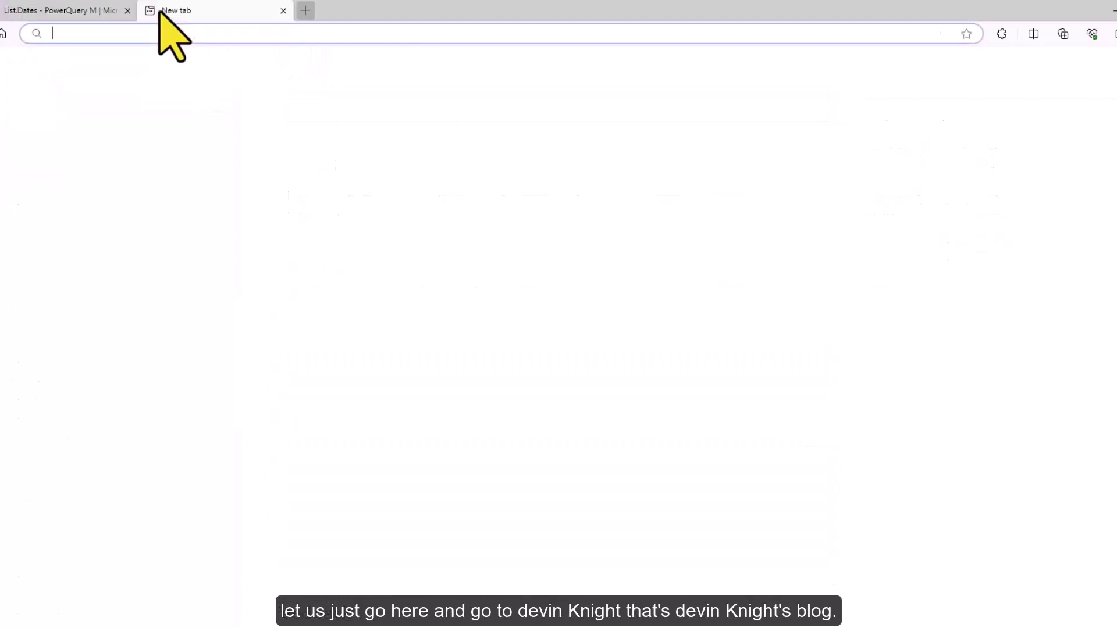
text(devinknightsql.com/2015/06/16/creating-a-date-dimension-with-power-query/)
key(Return)
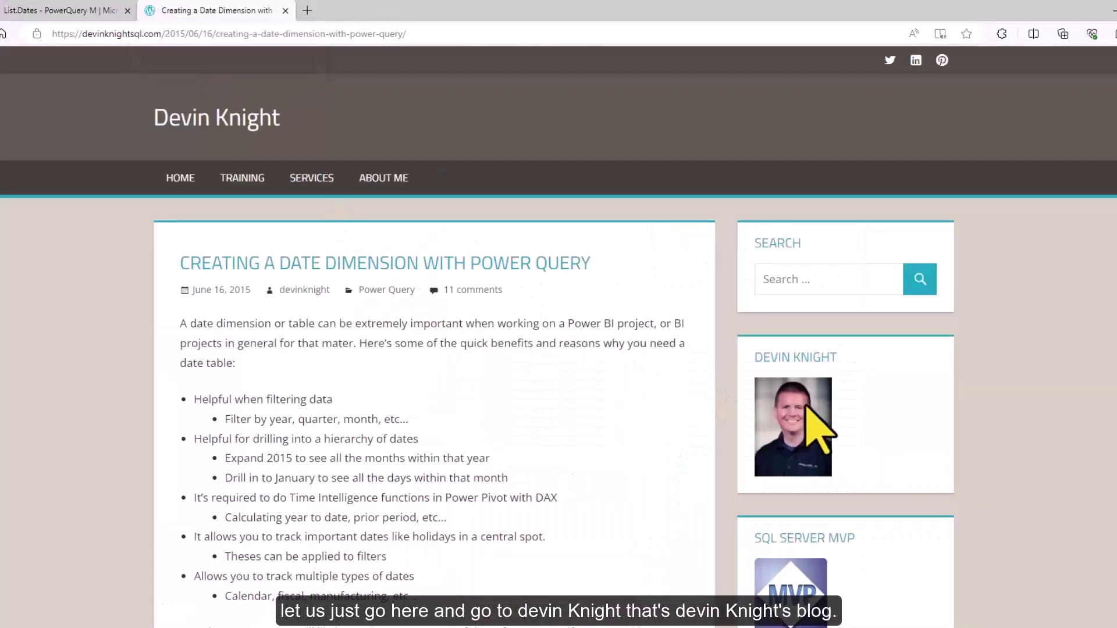
Find the date dimension script in the blog post, select the whole code through its closing DayOfWeek line and copy it.
scroll(570, 291, down, 15)
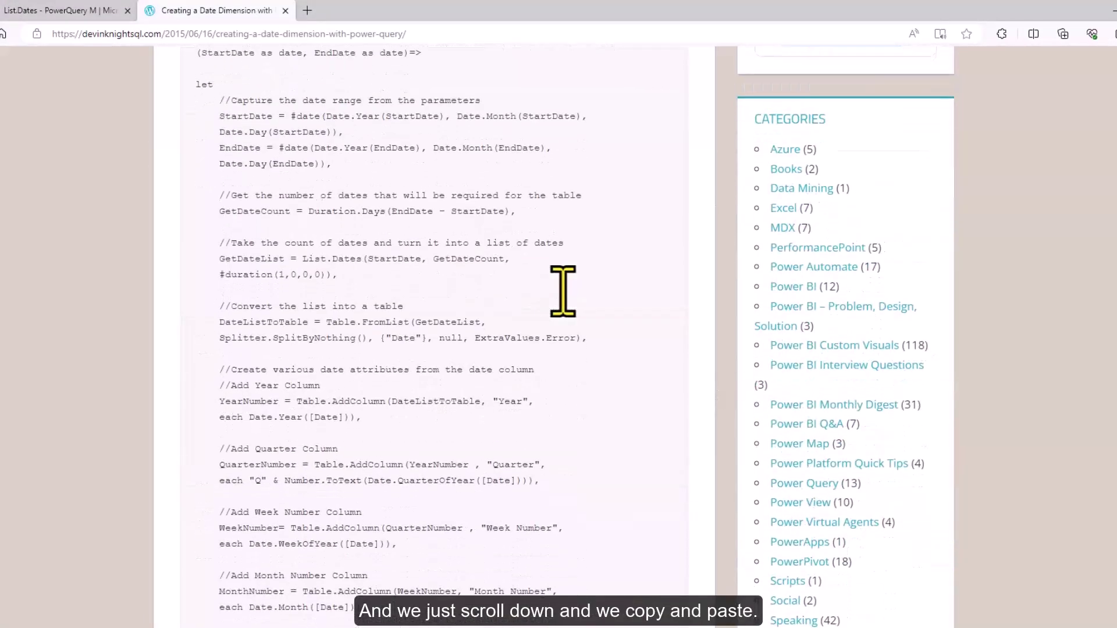
scroll(564, 283, up, 4)
scroll(569, 300, down, 1)
scroll(559, 279, down, 2)
drag(192, 127, 407, 319)
scroll(332, 228, down, 12)
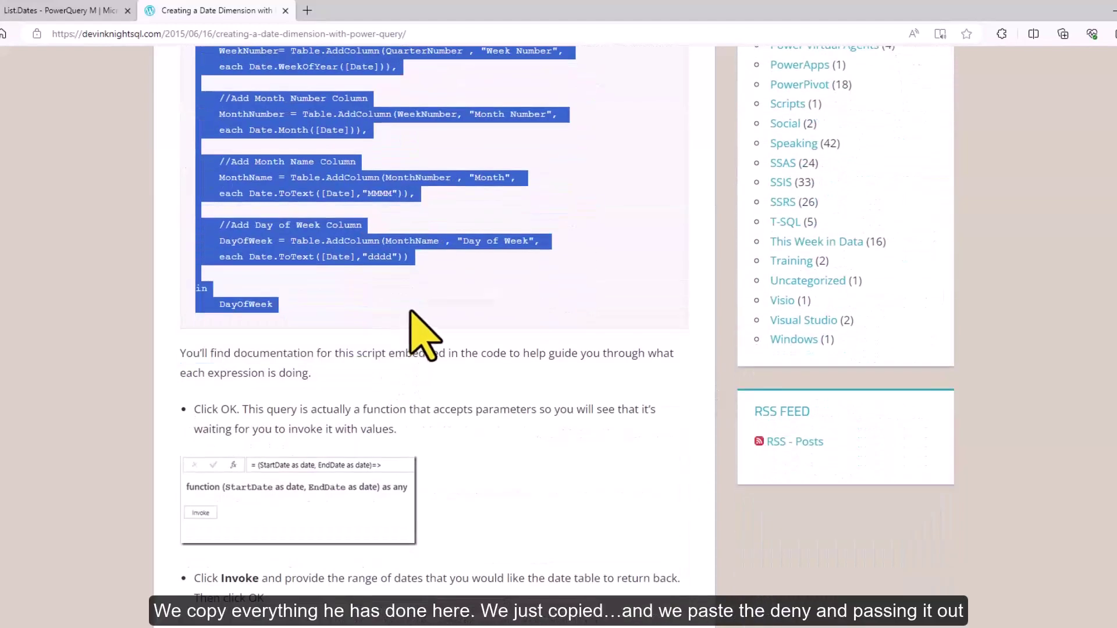
right_click(284, 170)
click(311, 182)
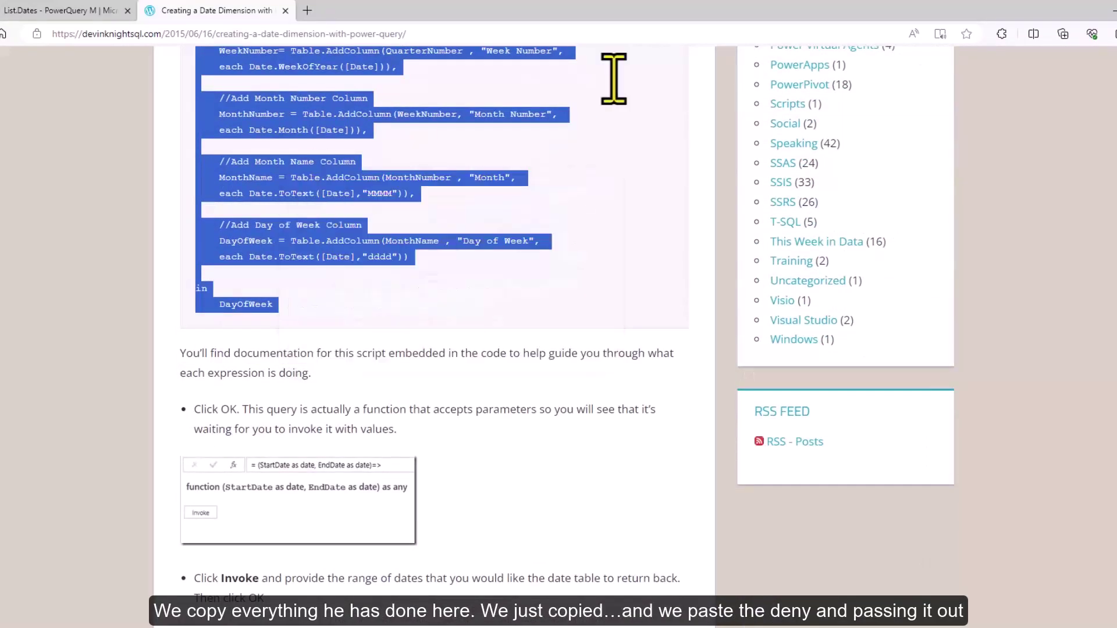
Switch back to Power Query Editor, create a blank query and replace its code with the copied date dimension script.
click(1082, 9)
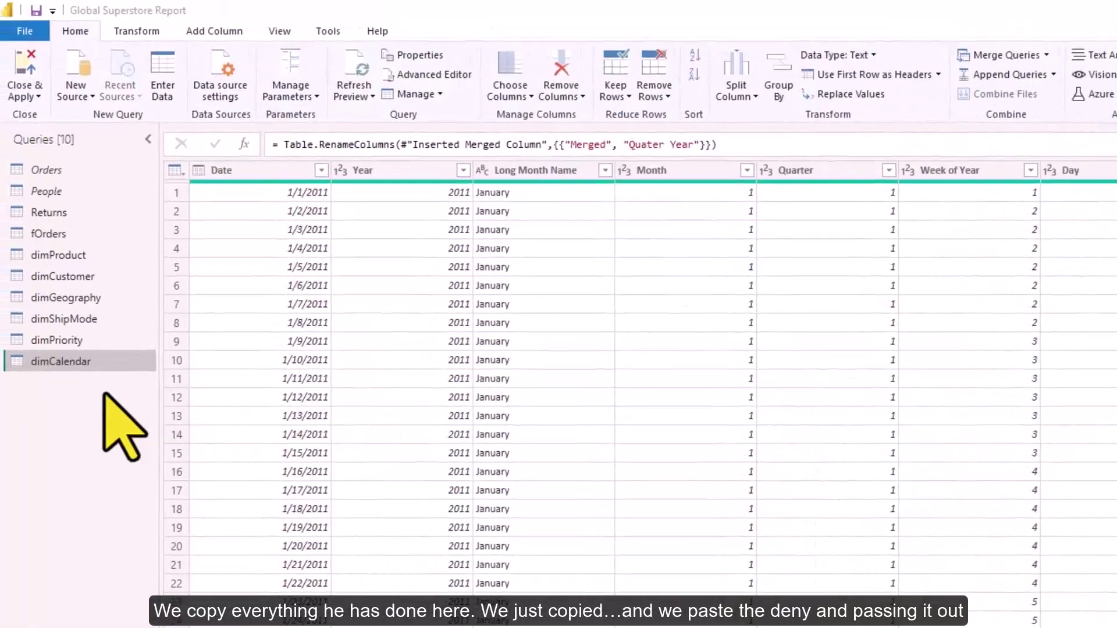
right_click(105, 395)
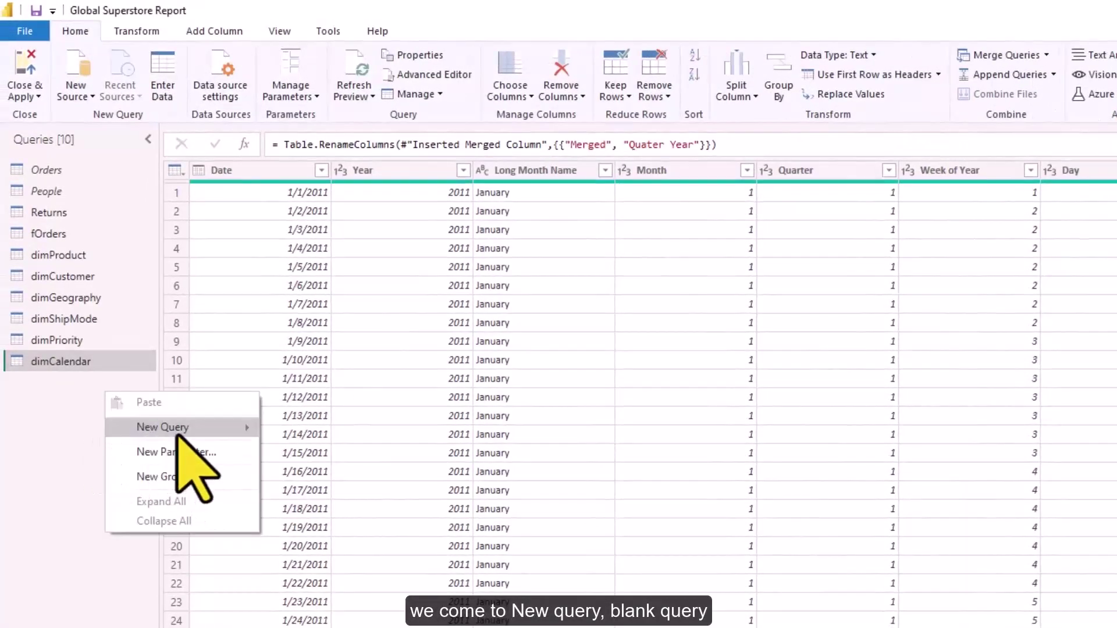
mouse_move(245, 429)
click(347, 544)
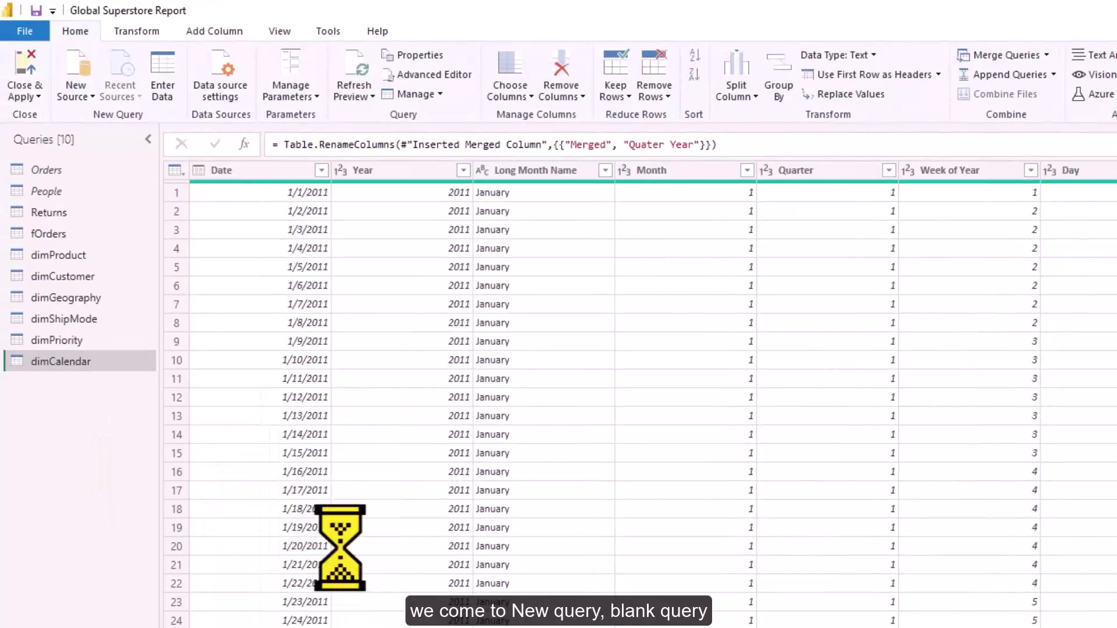
click(401, 74)
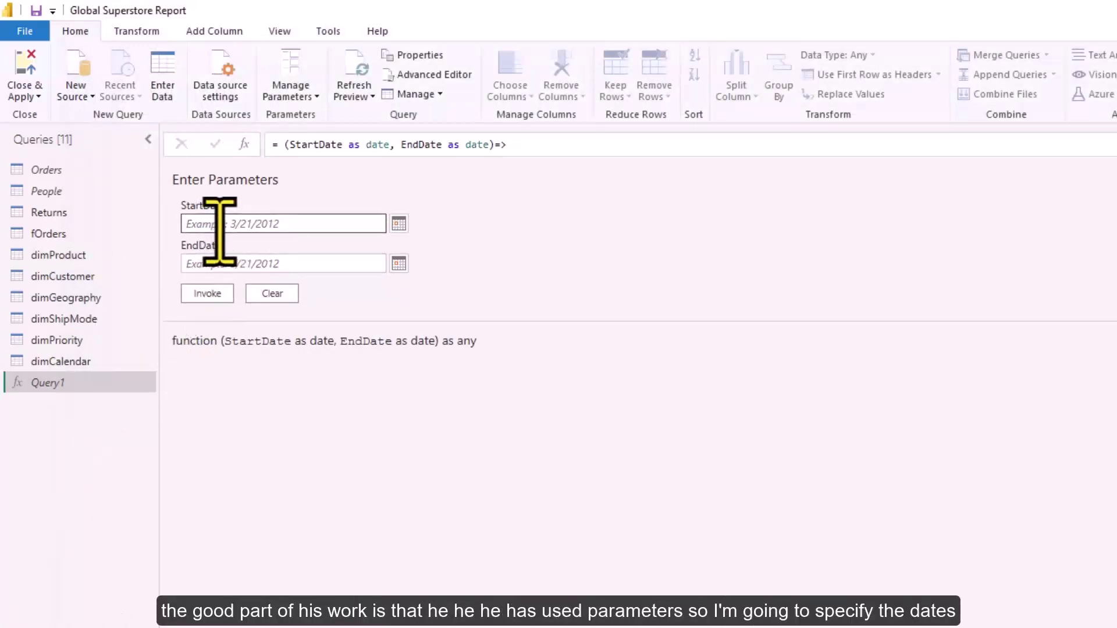
Invoke the Query1 function with StartDate 01/01/2011 and EndDate 12/31/2015.
click(299, 226)
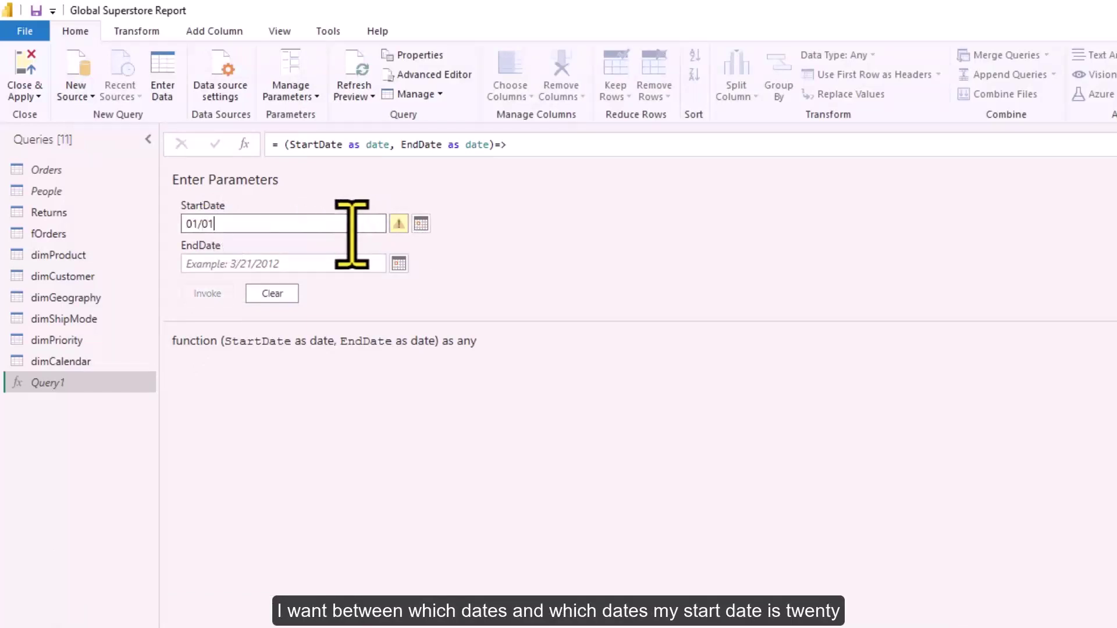
text(01/01/2011)
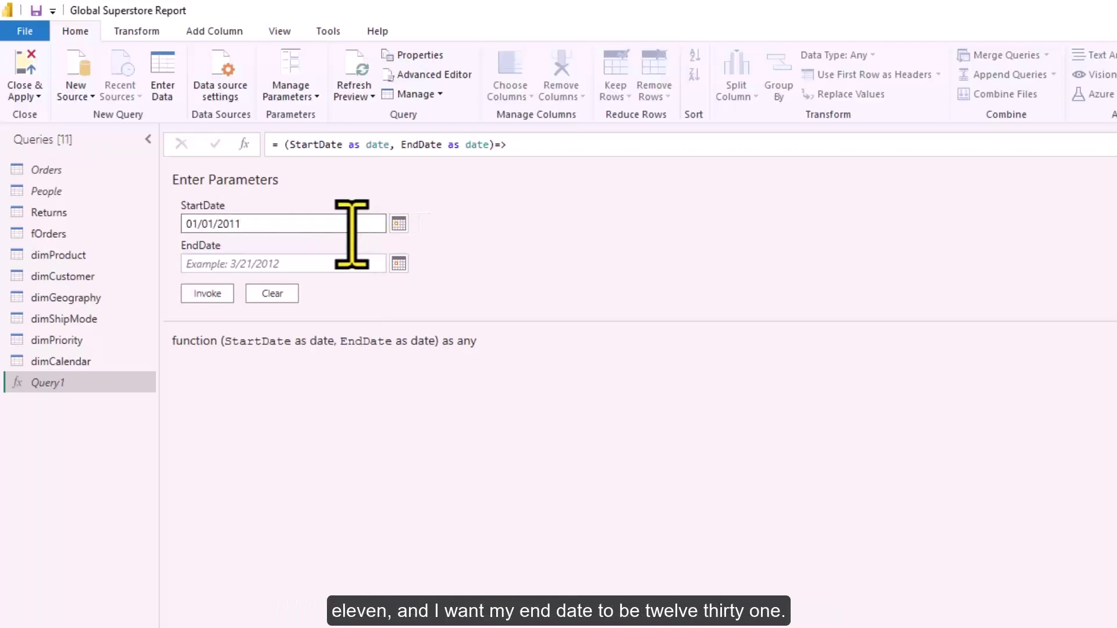
click(344, 262)
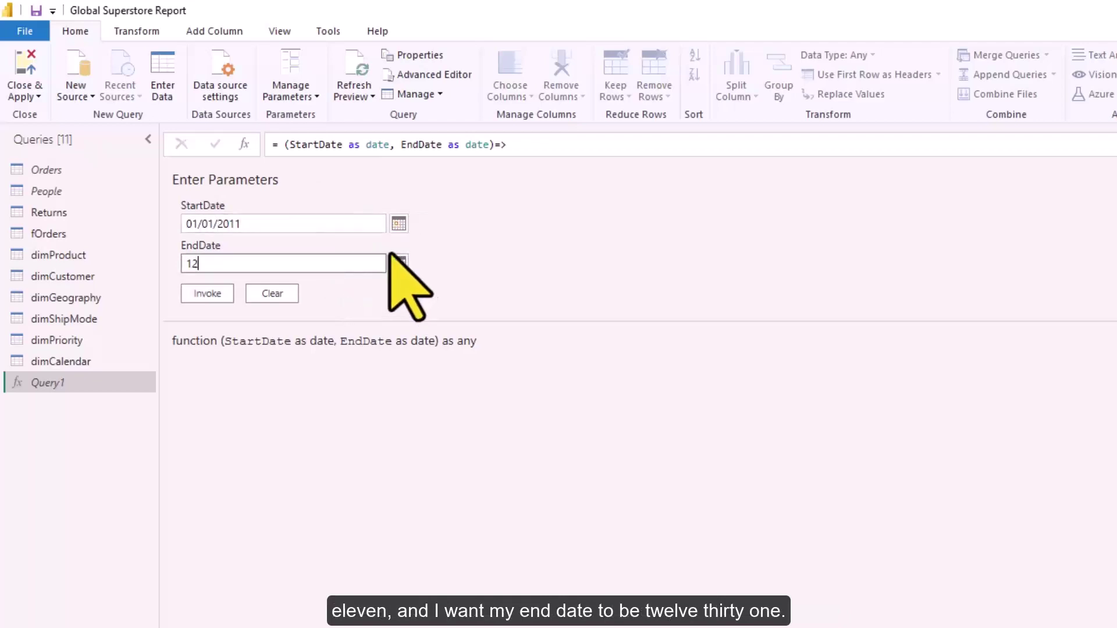
text(12/31/2015)
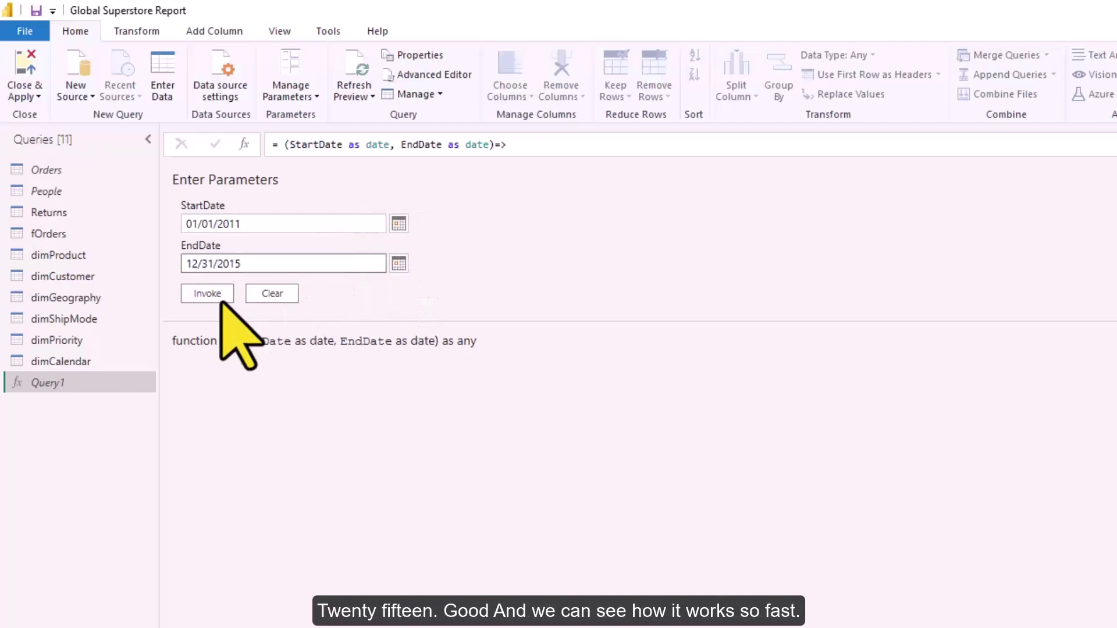
click(210, 295)
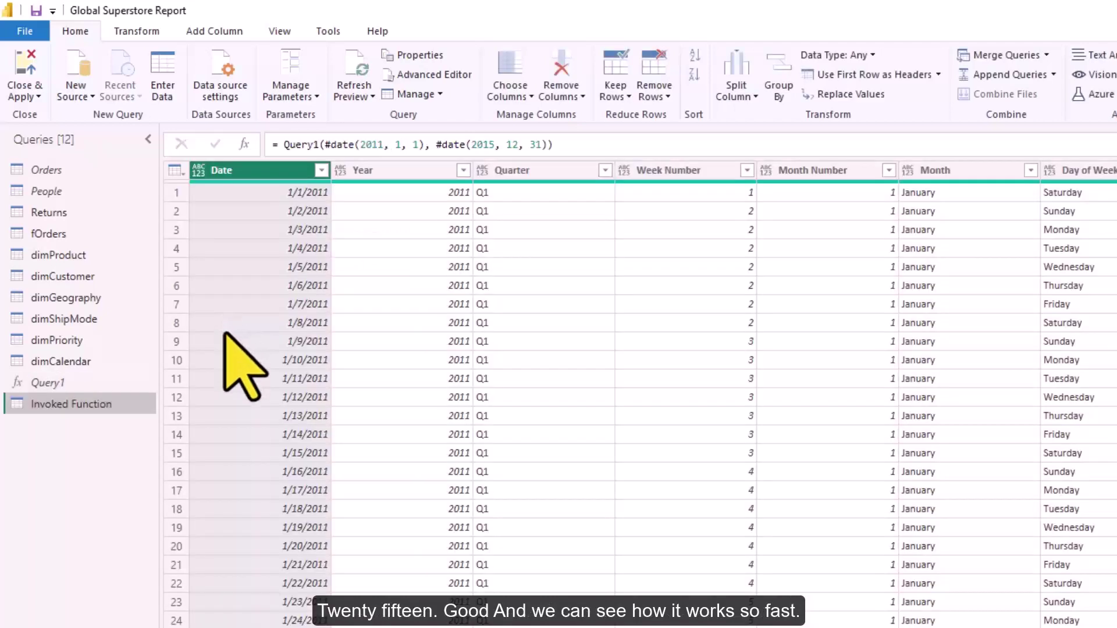
Load the full list of filter values for the invoked table's Year column and accept it with all years selected.
click(463, 170)
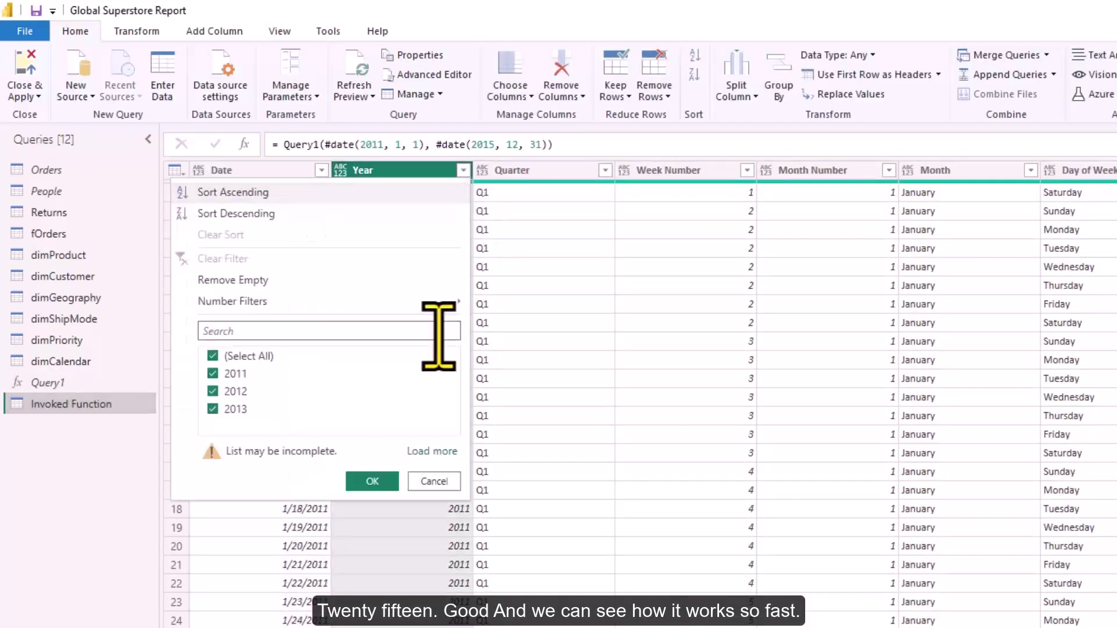
click(441, 453)
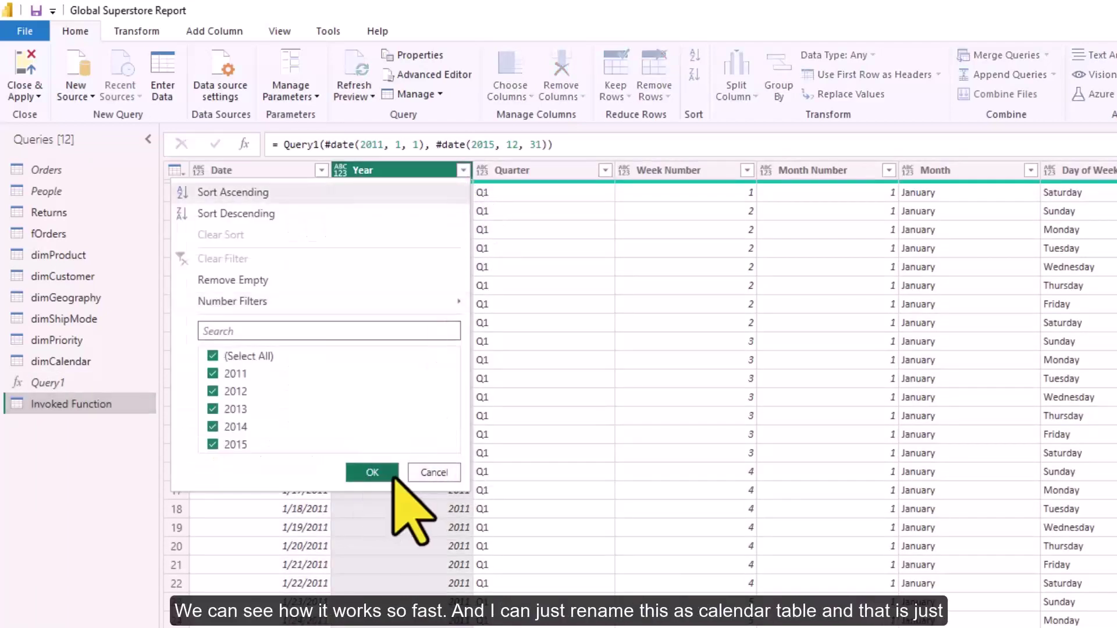
click(386, 479)
Rename the Invoked Function query as Calendar and select its Date column.
double_click(129, 403)
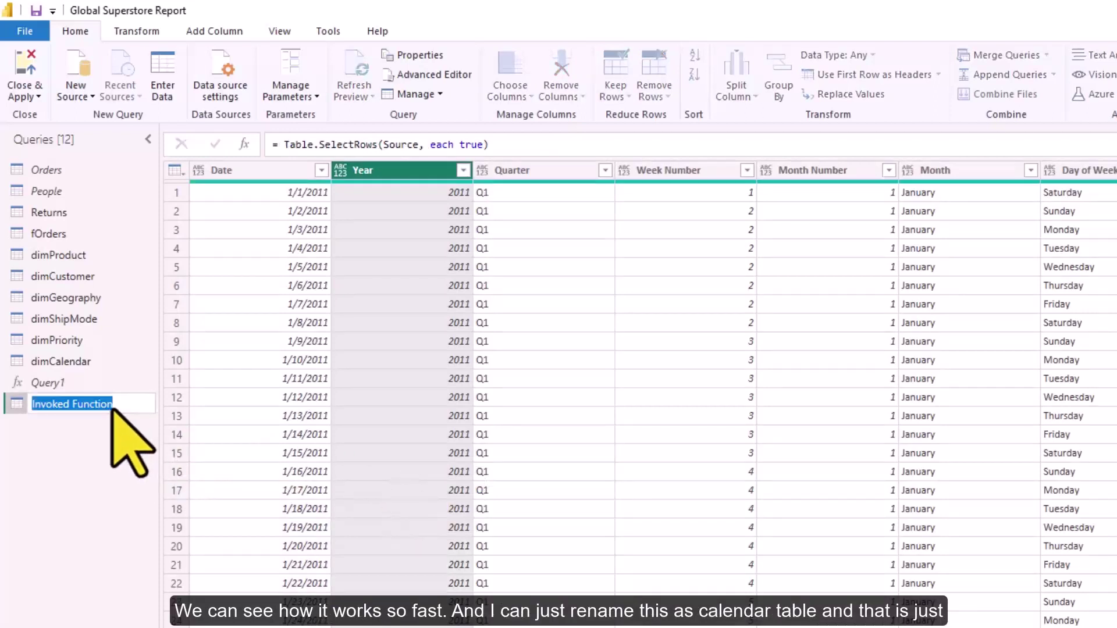
text(Cw)
key(BackSpace)
text(alendar)
key(Return)
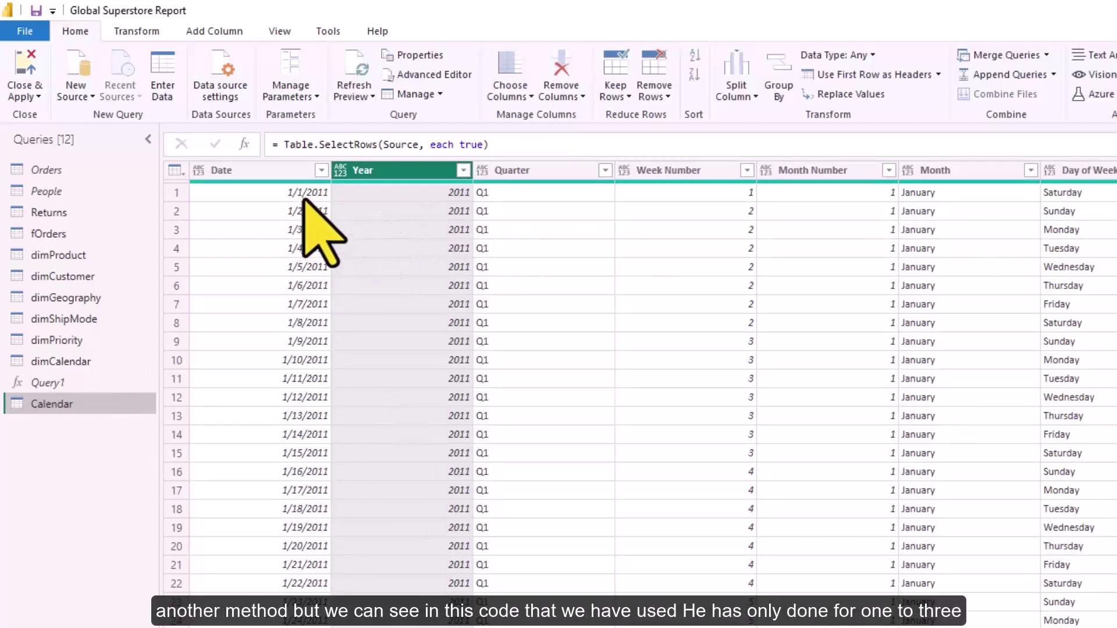
click(293, 170)
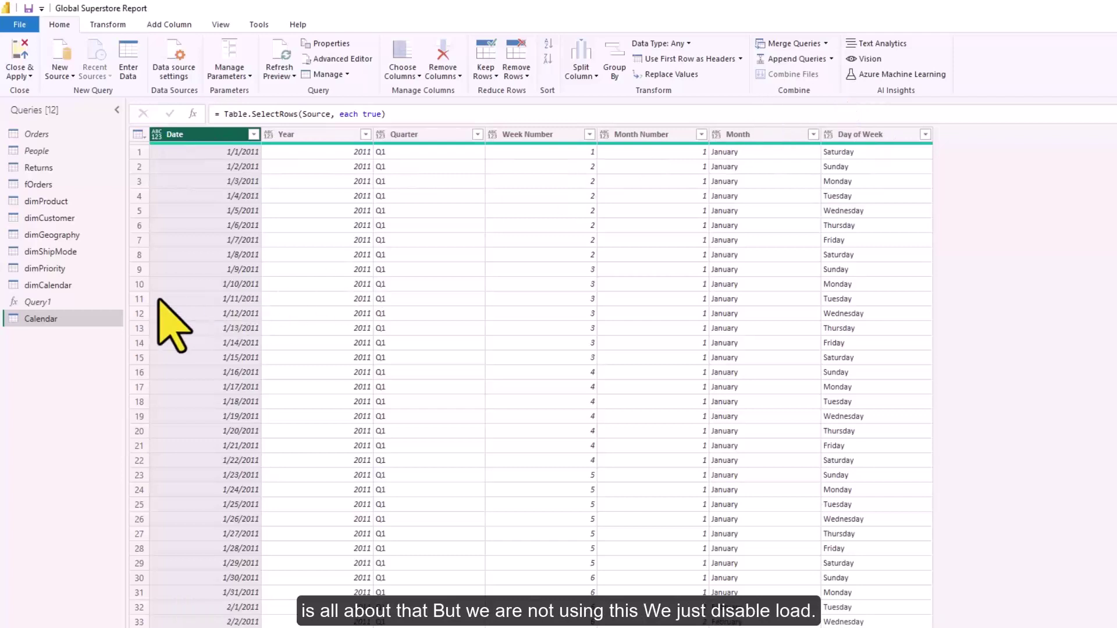
Disable loading of the Calendar query and check the load option of Query1.
right_click(83, 317)
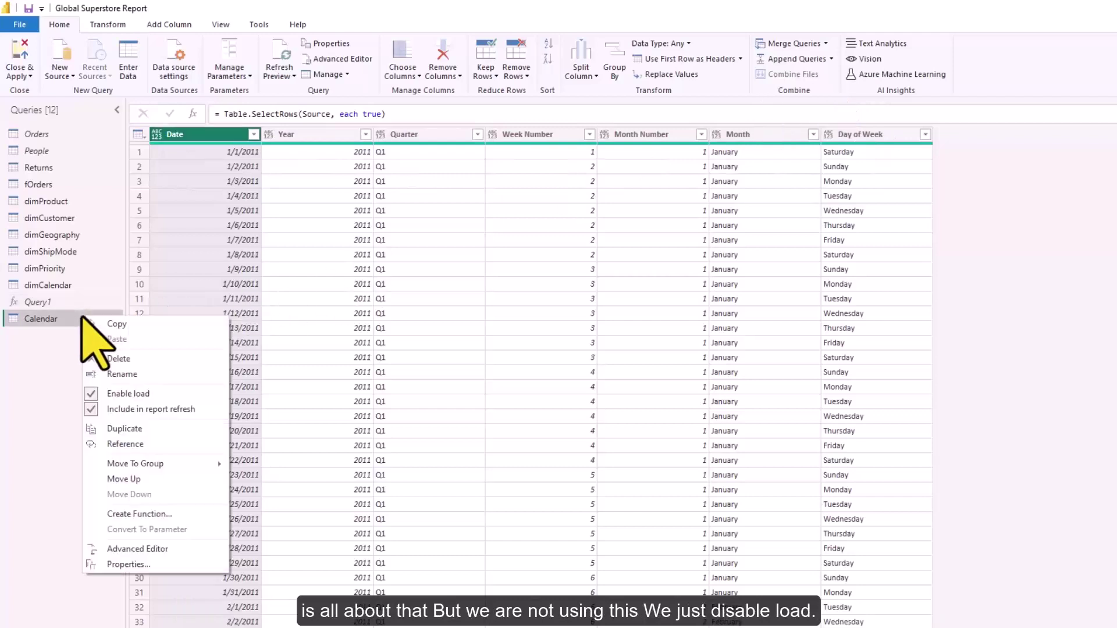
click(178, 394)
right_click(61, 302)
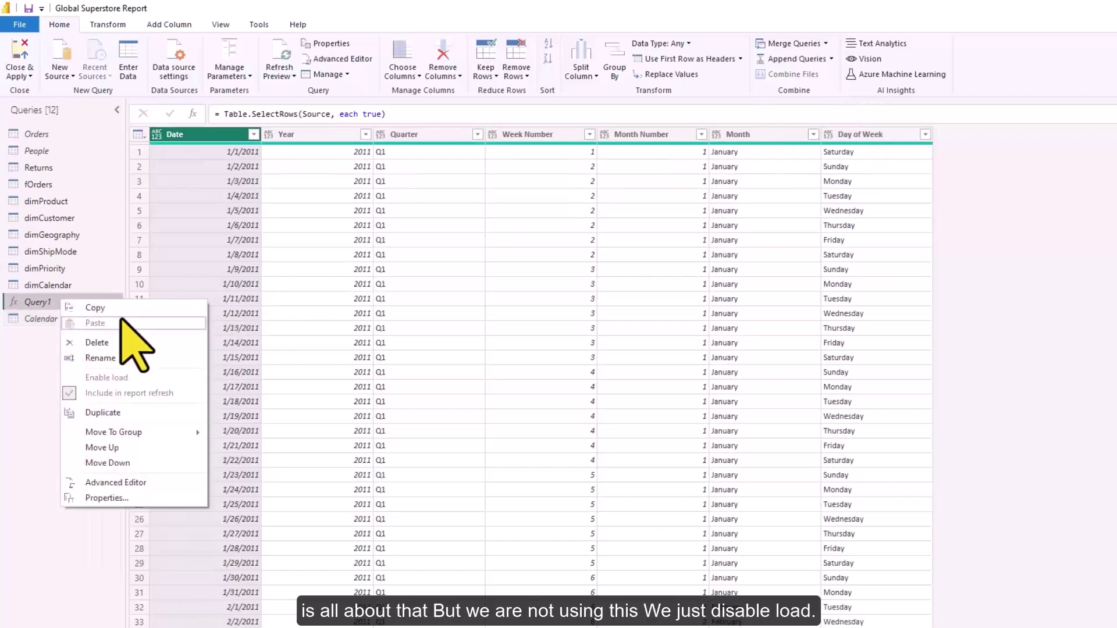
Return to the dimCalendar query, then close the query editor and apply the changes.
click(60, 283)
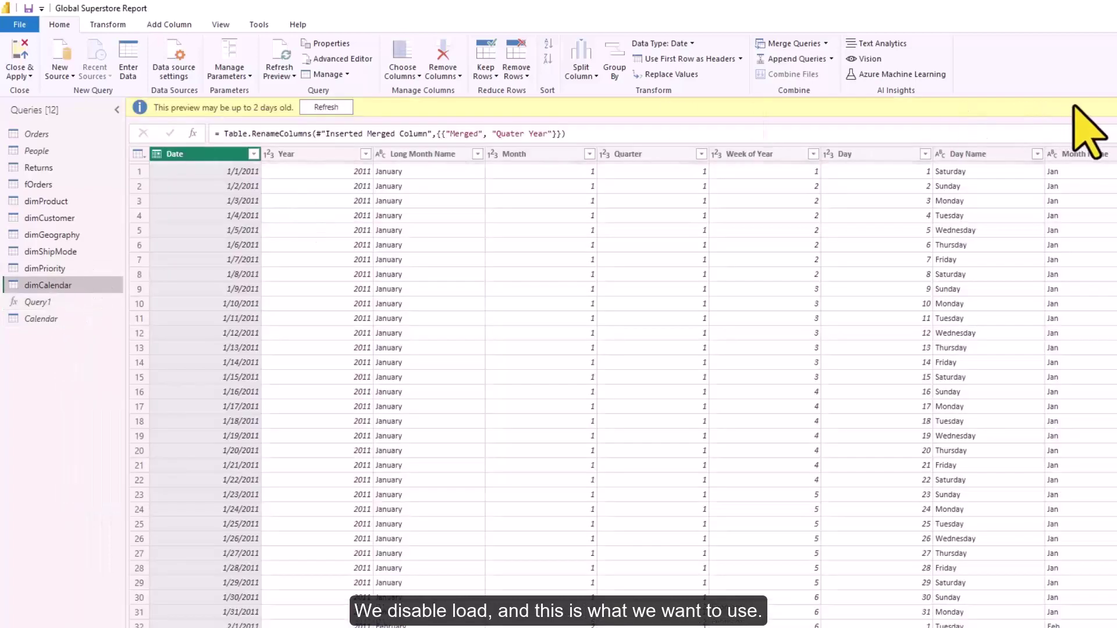
click(21, 72)
click(36, 91)
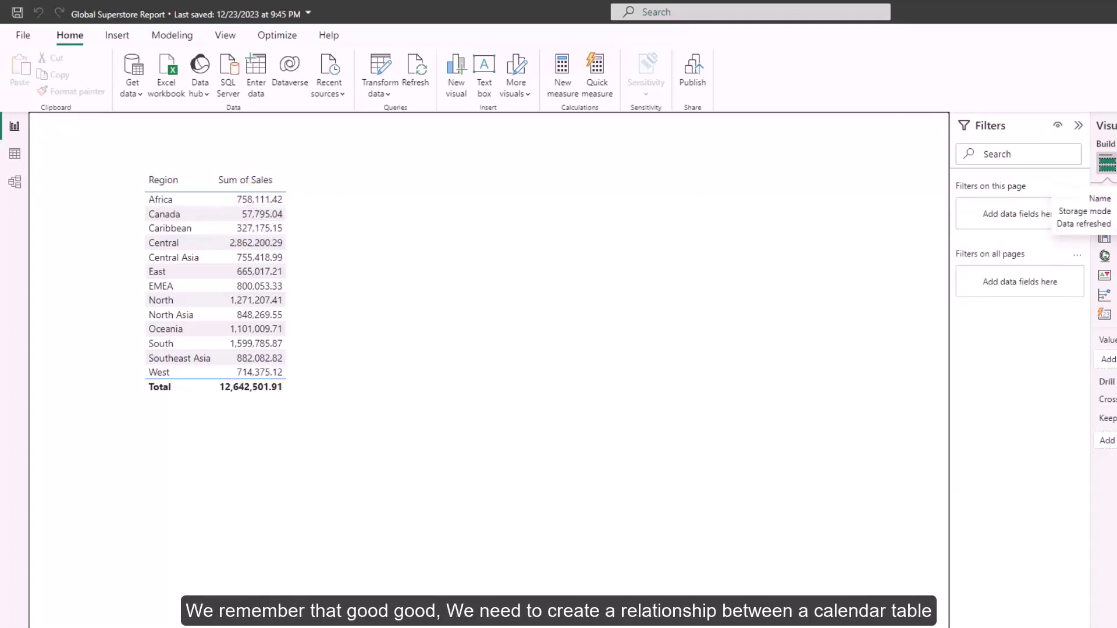
In the model view, move the dimCalendar table closer to the other tables, just below Returns.
click(14, 182)
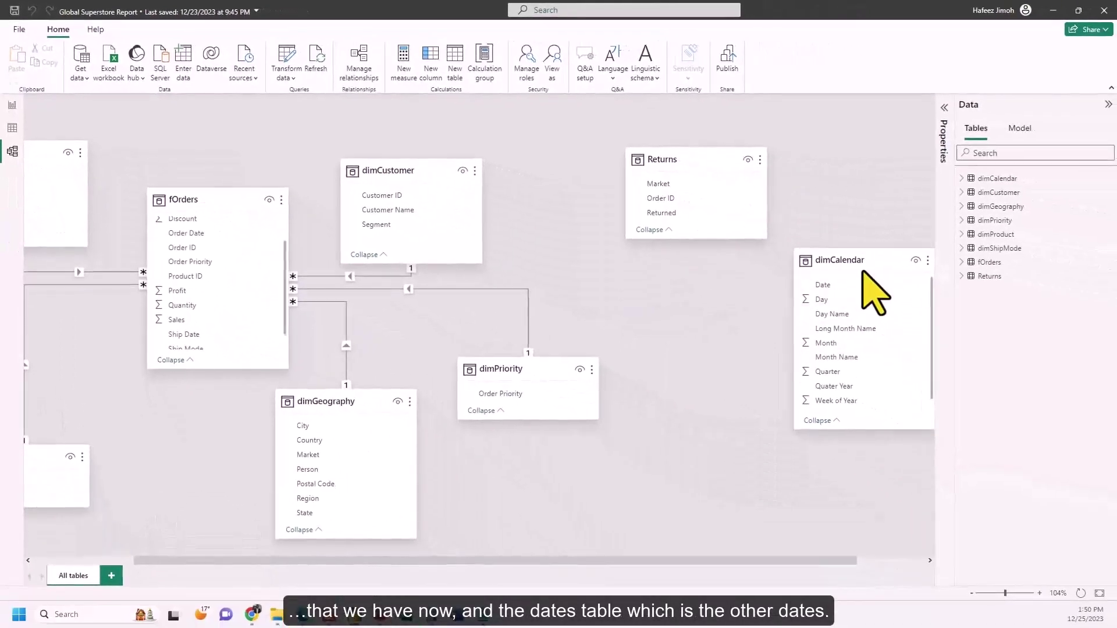
drag(829, 265, 768, 298)
scroll(306, 282, up, 2)
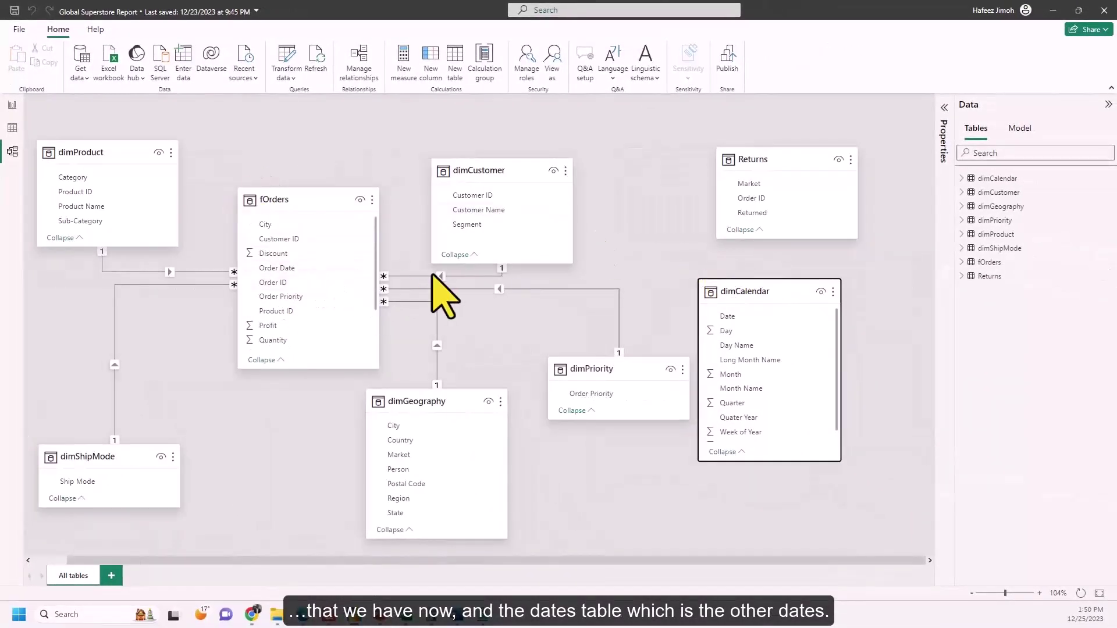
Add a table visual to the report page with Year from dimCalendar and Sales from fOrders.
click(12, 105)
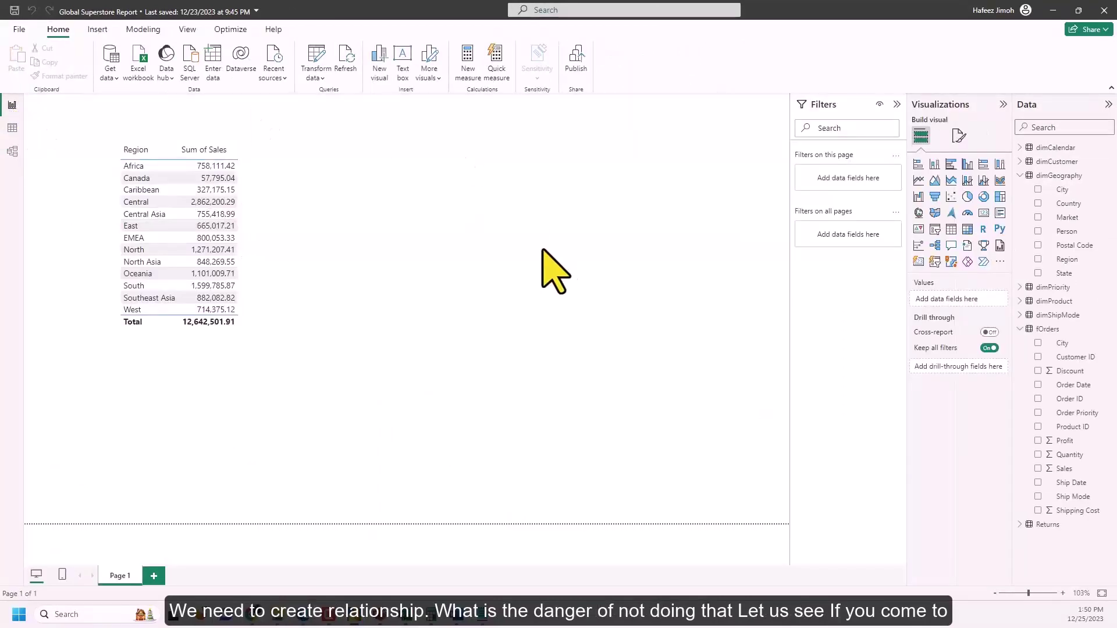
click(952, 230)
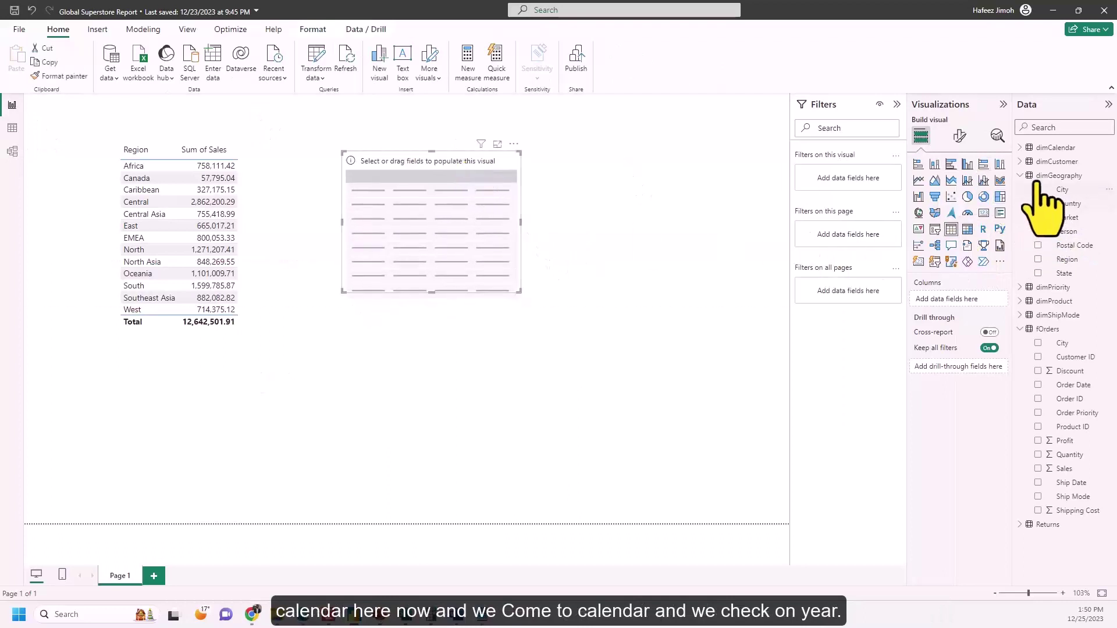
click(1027, 148)
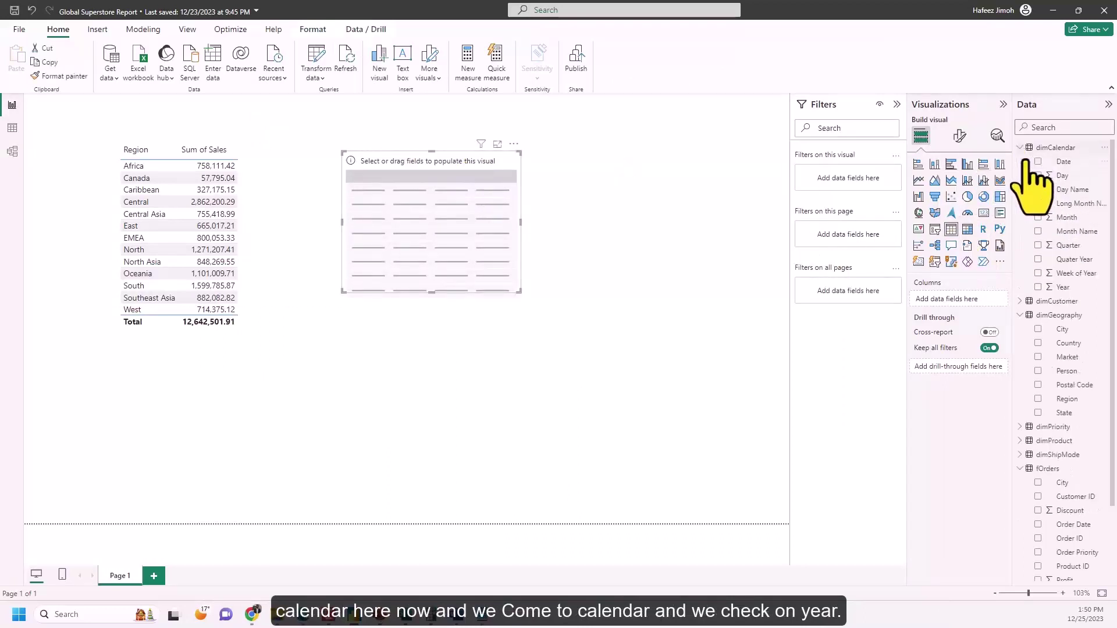
click(1039, 286)
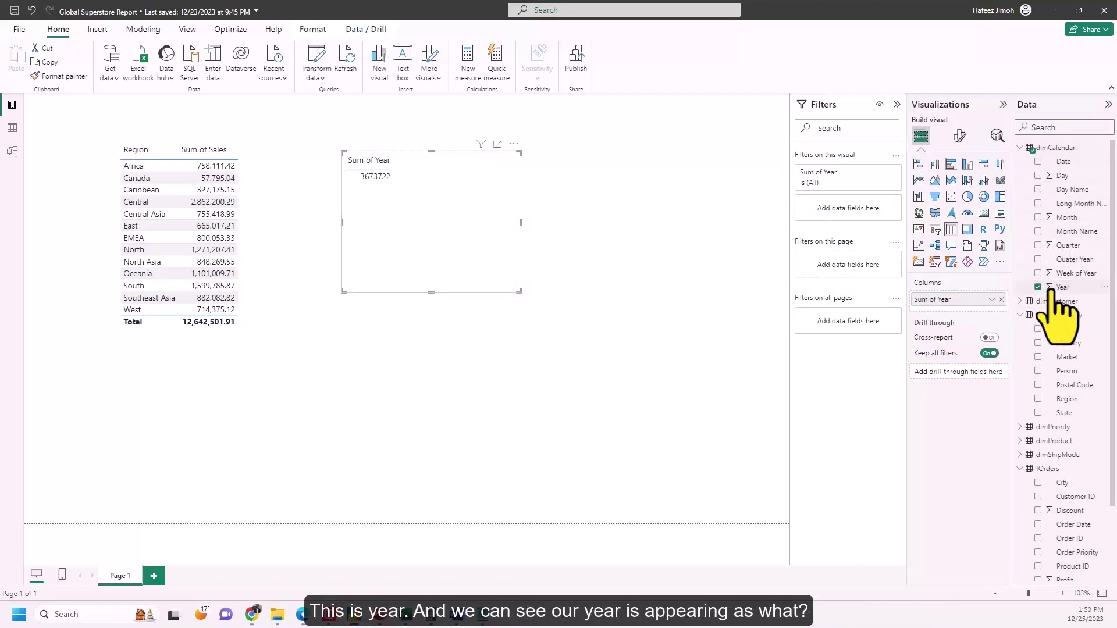
scroll(1050, 407, down, 3)
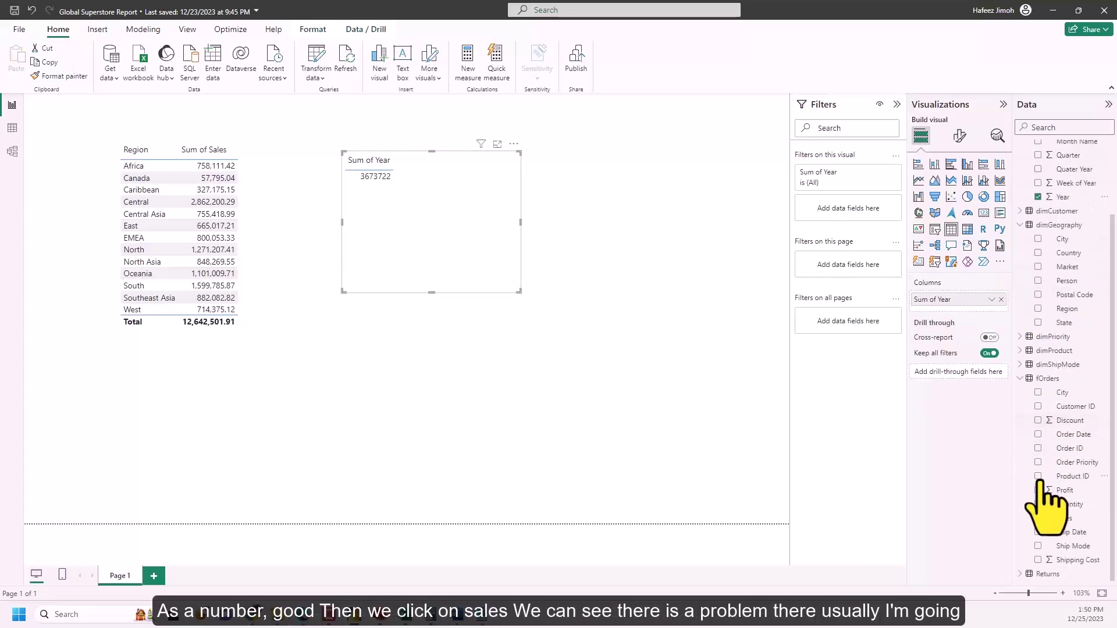
click(1065, 518)
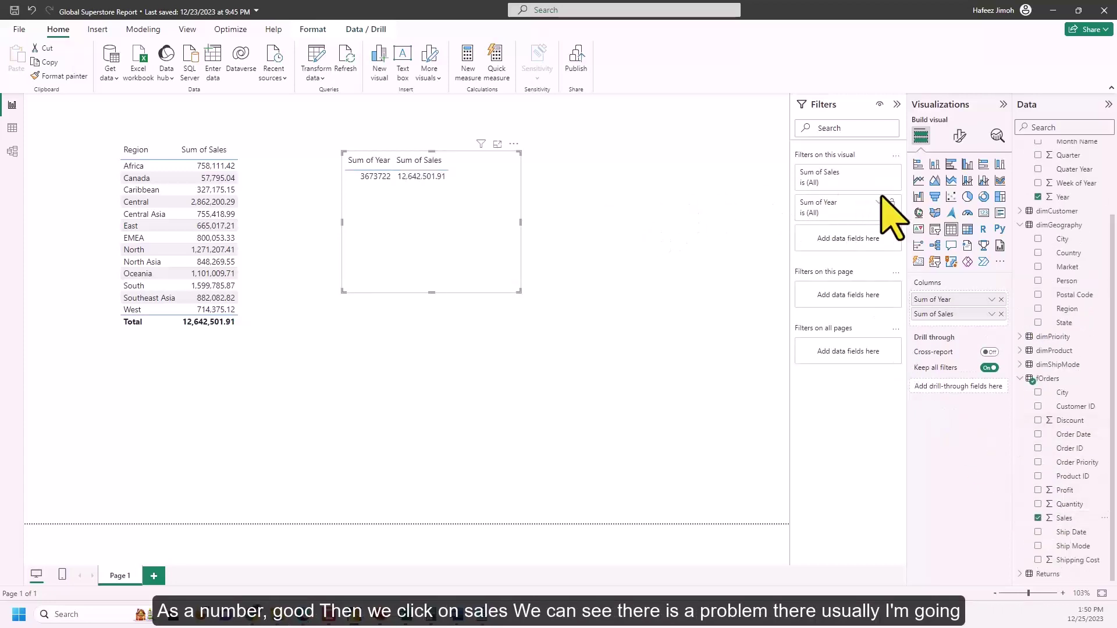
In the query editor, change the data type of dimCalendar's Year column to Text, then close and apply the changes.
click(323, 54)
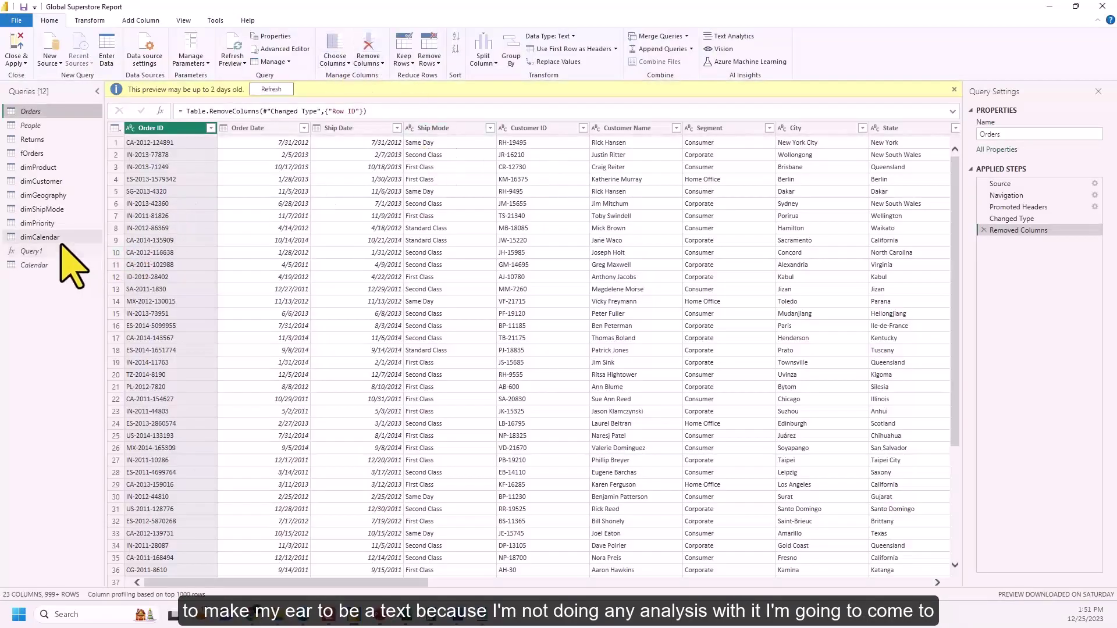
click(57, 239)
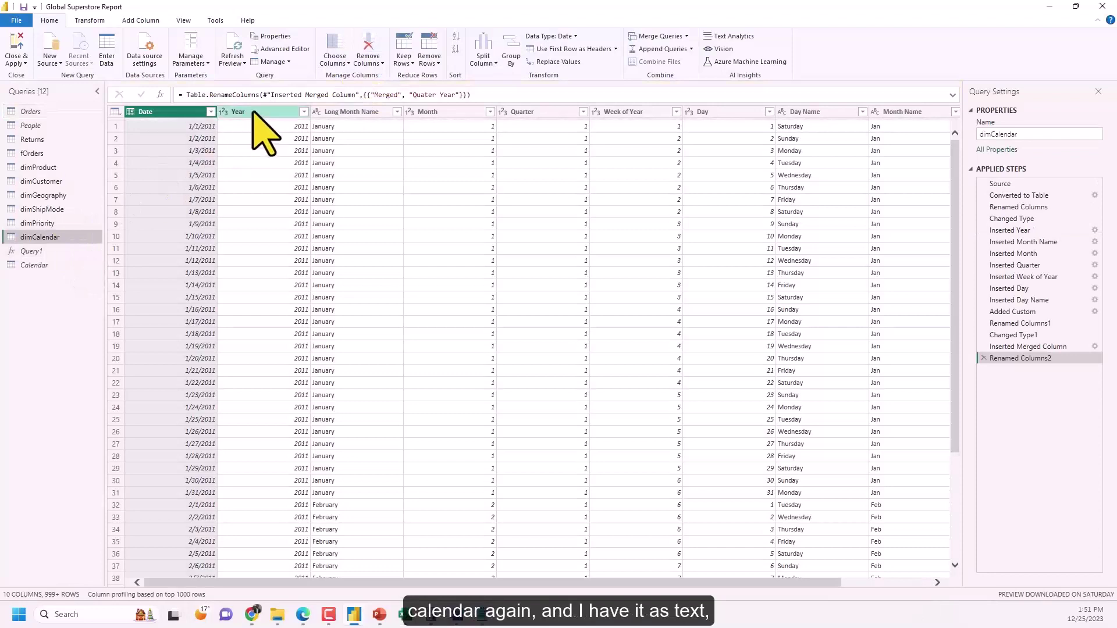
click(224, 111)
click(276, 247)
click(17, 62)
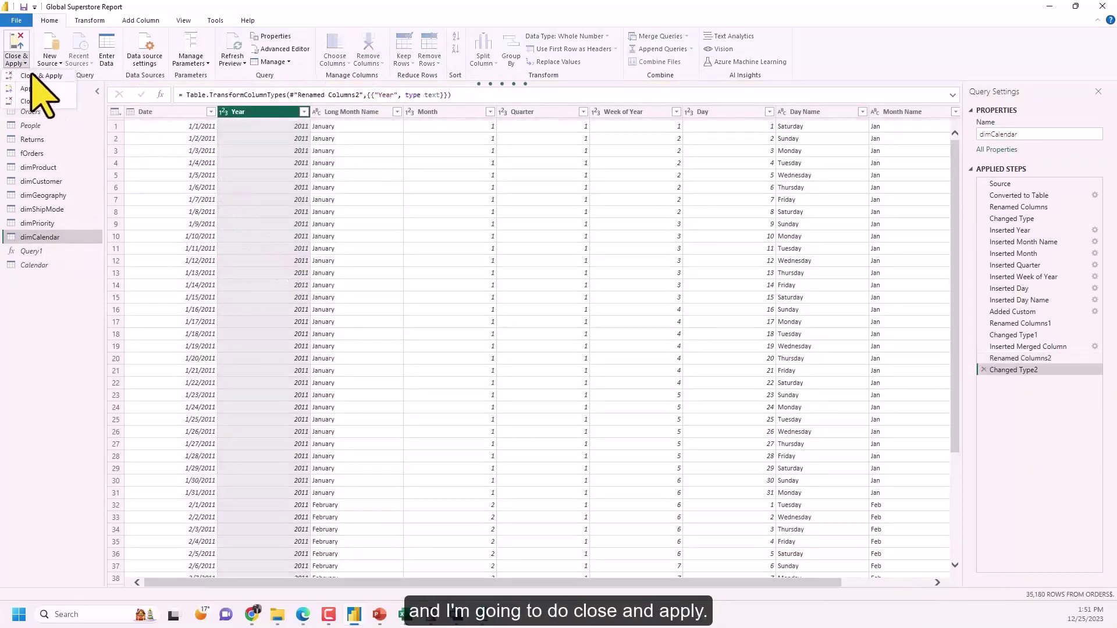
click(35, 76)
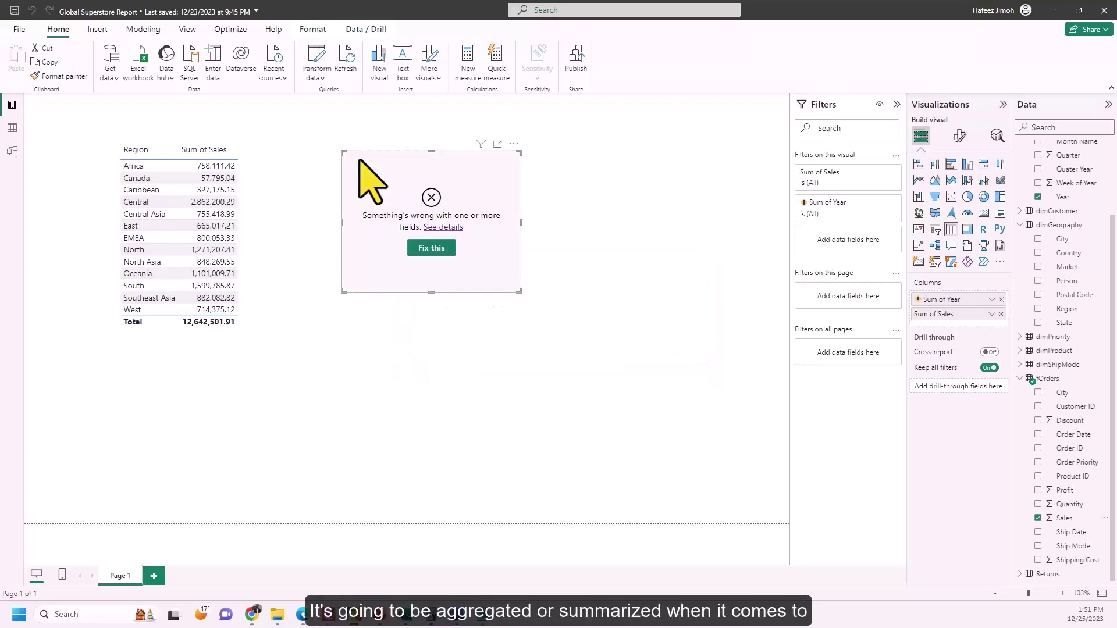
Fix the broken table visual, add Year from dimCalendar again and place it before Sum of Sales.
click(431, 248)
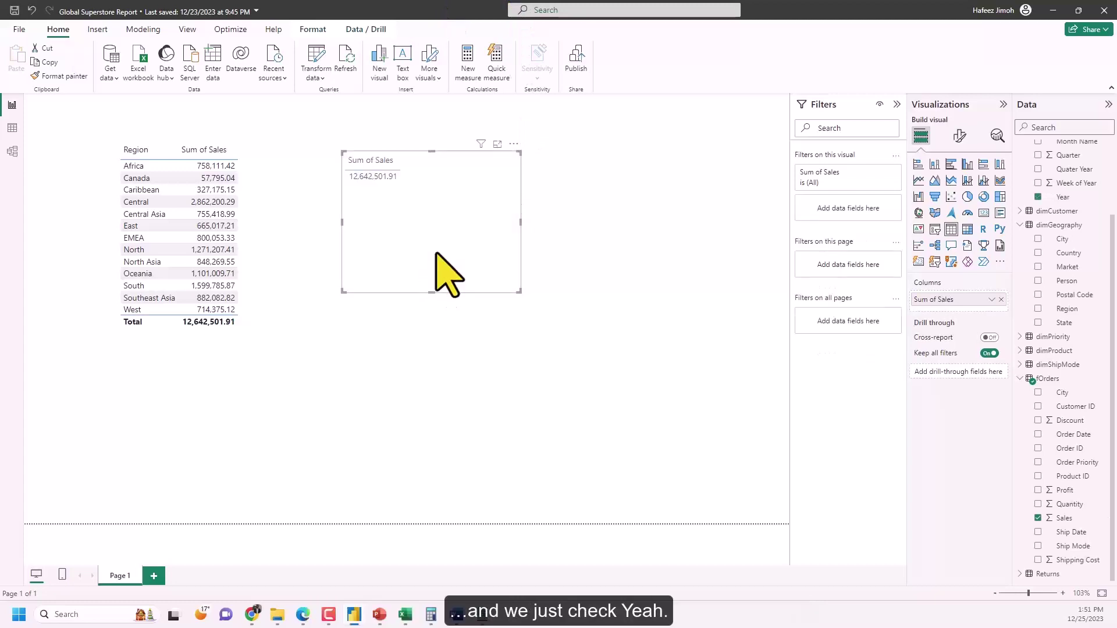
scroll(1056, 250, up, 2)
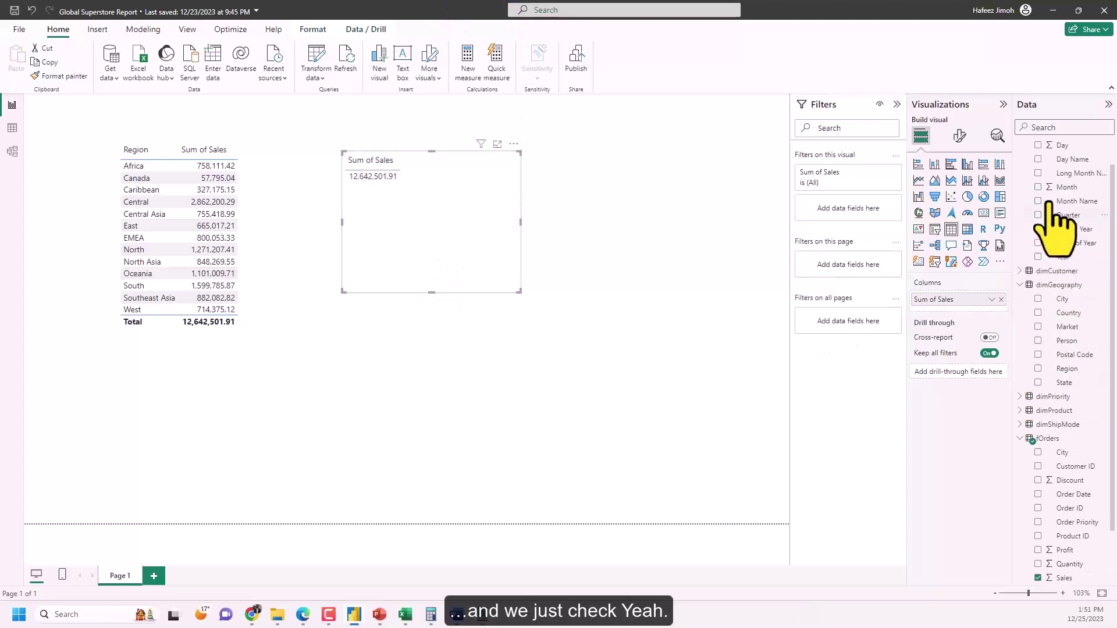
click(1039, 263)
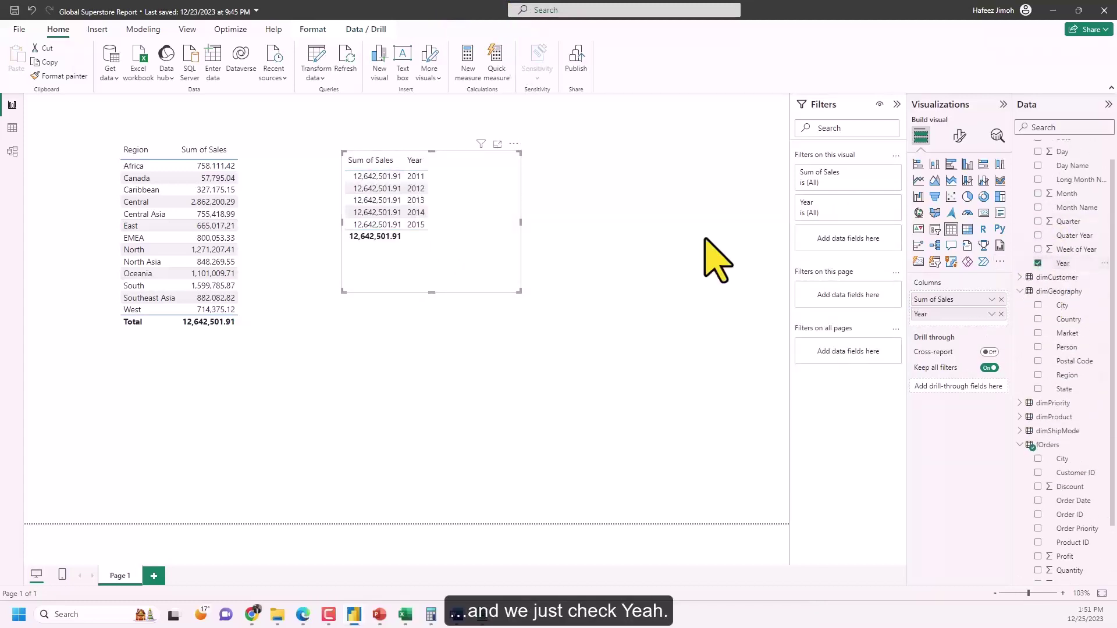
mouse_move(946, 319)
mouse_down()
mouse_move(951, 294)
mouse_move(959, 309)
mouse_up()
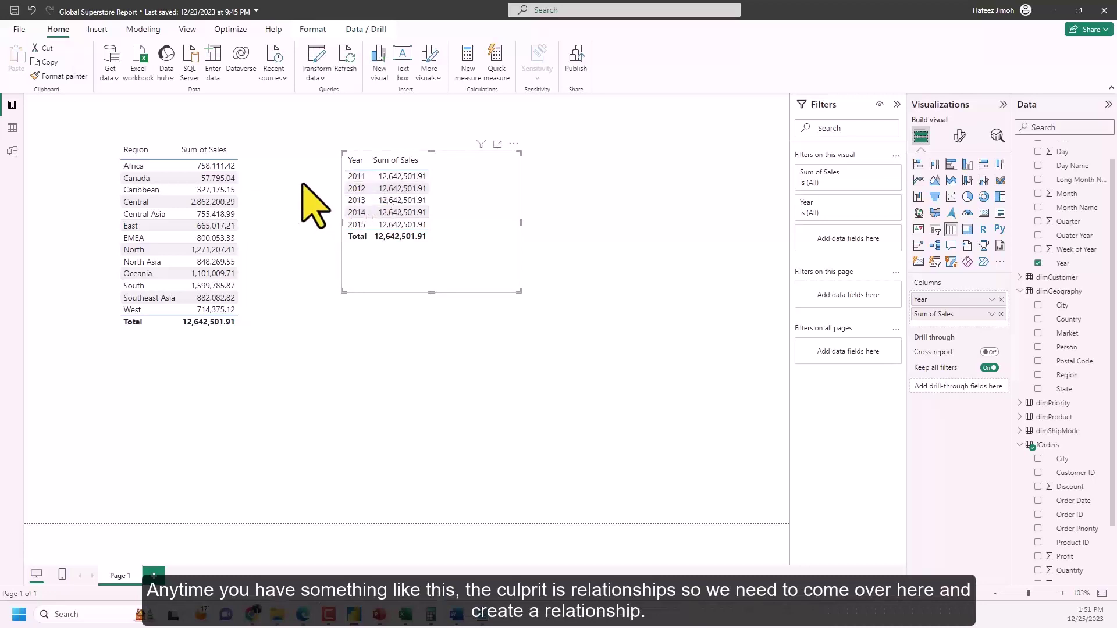
In the model view, relate dimCalendar's Date to Order Date in fOrders, and collapse the Data pane.
click(12, 153)
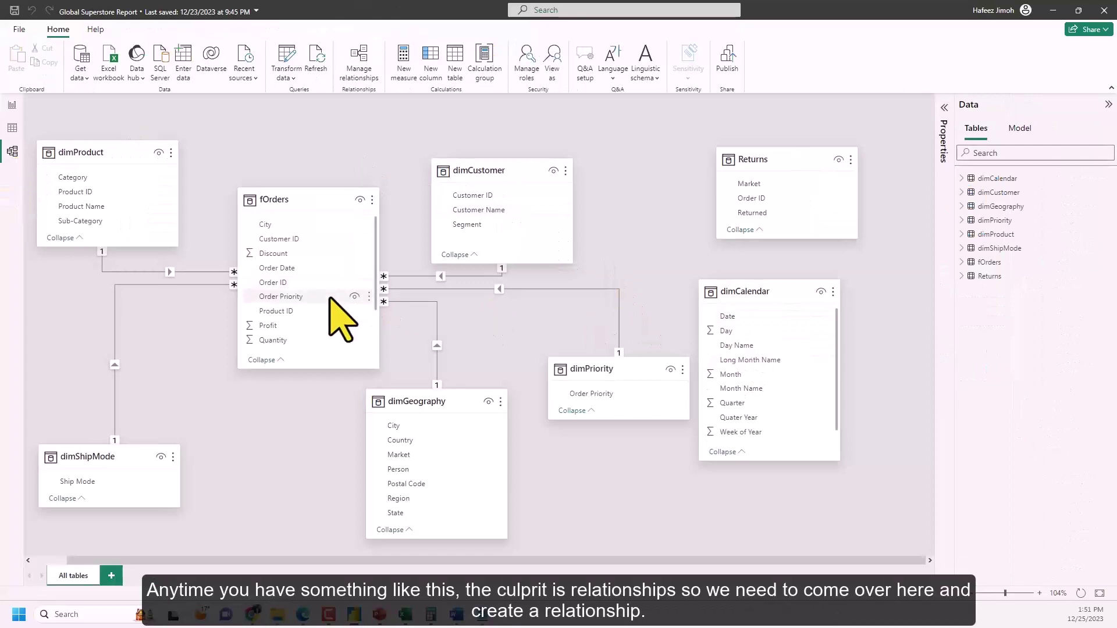
drag(734, 317, 277, 268)
click(1108, 104)
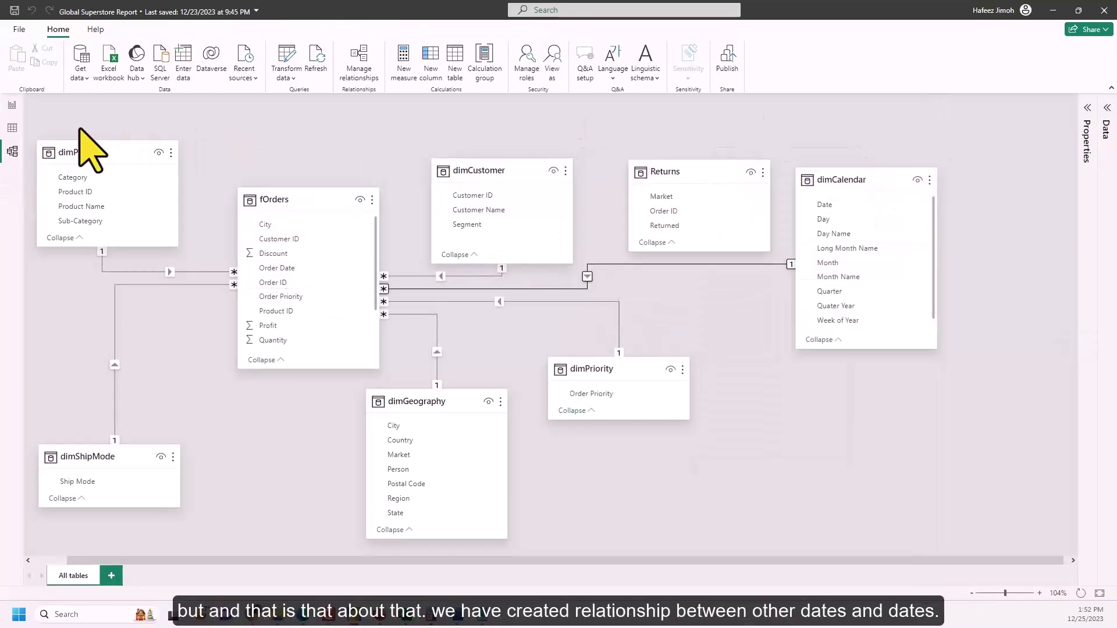
Check the yearly sales in the report and look through the fields of dimCalendar and fOrders for the date columns.
click(12, 105)
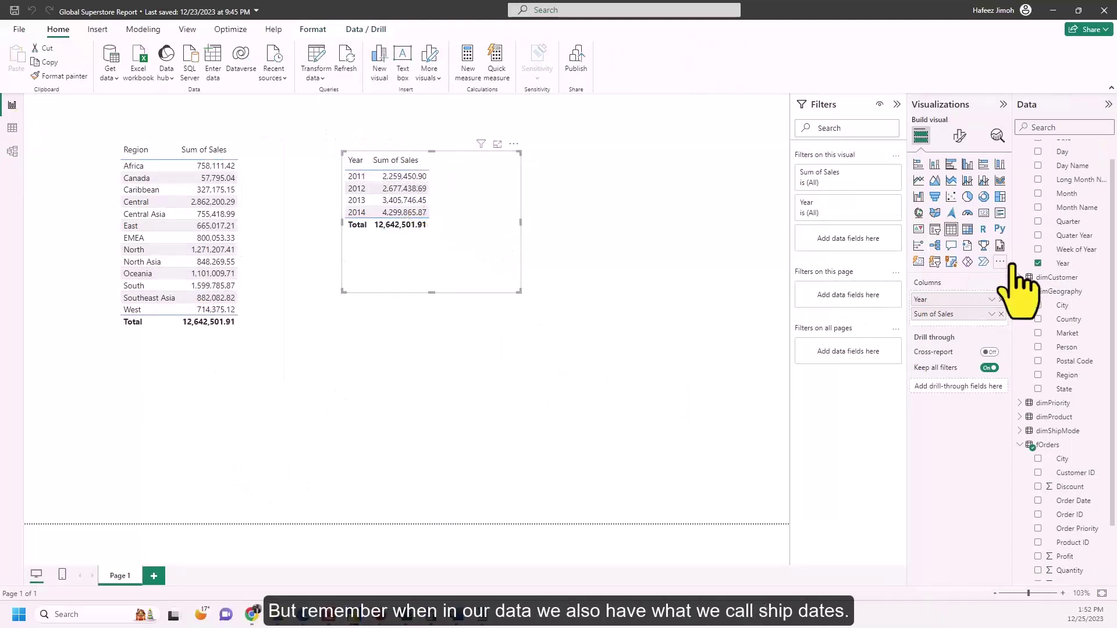
scroll(1067, 326, up, 1)
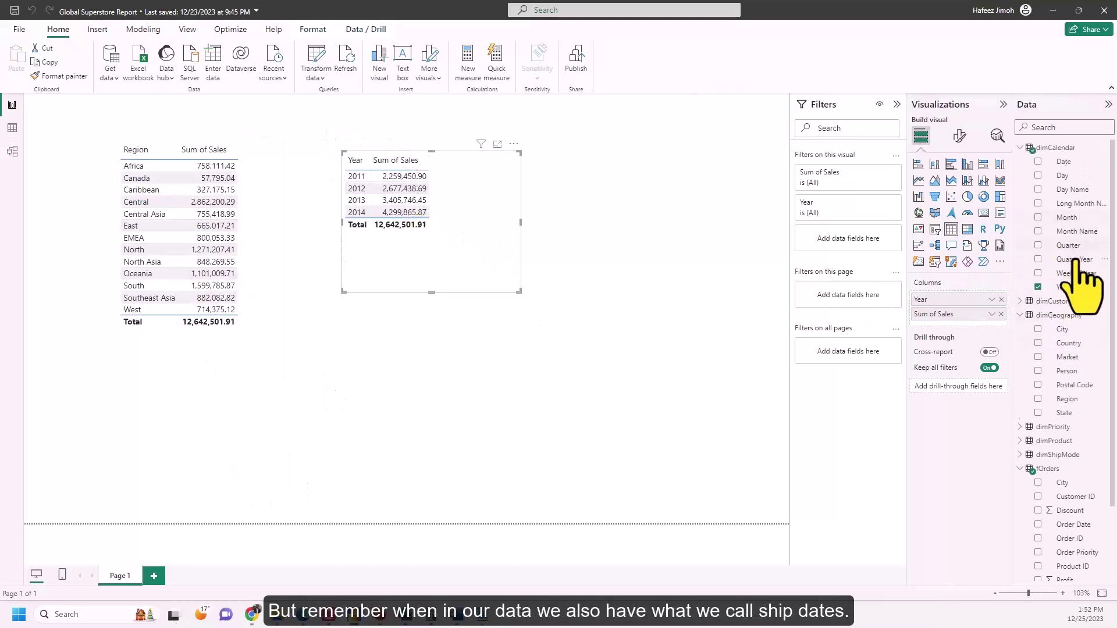
scroll(1064, 323, down, 4)
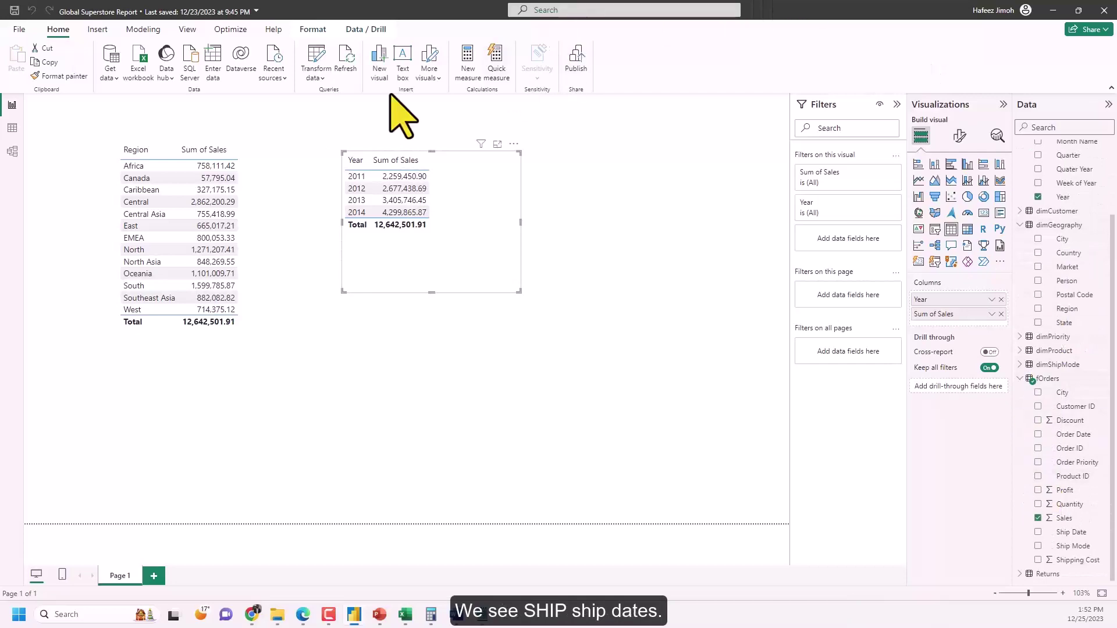
click(16, 129)
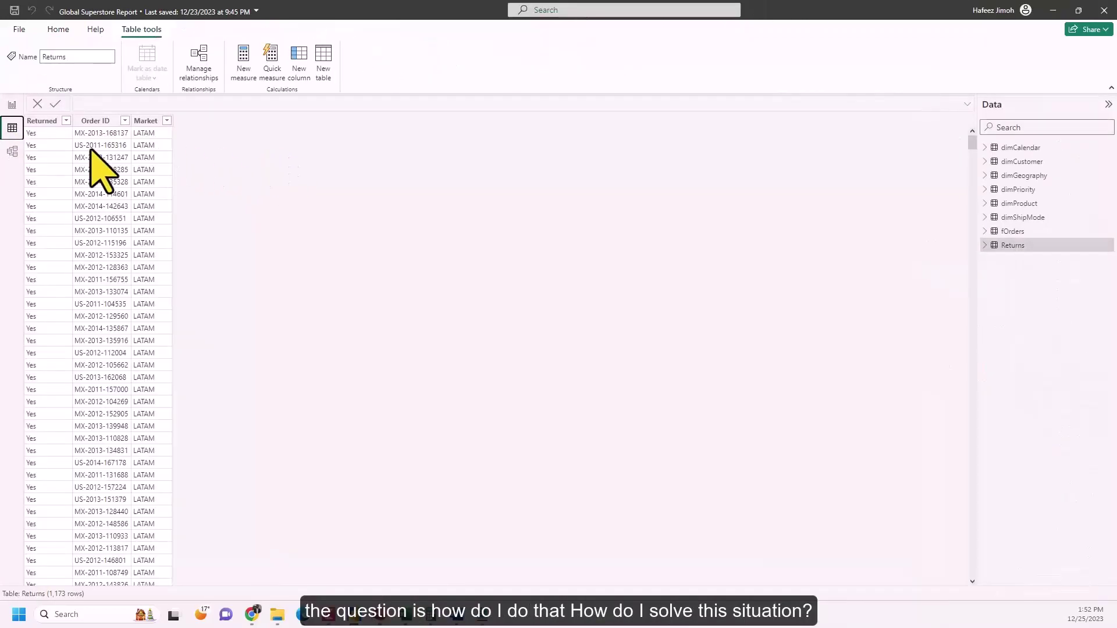
In the model view, create a second, inactive relationship from Ship Date in fOrders to the dimCalendar table.
click(13, 152)
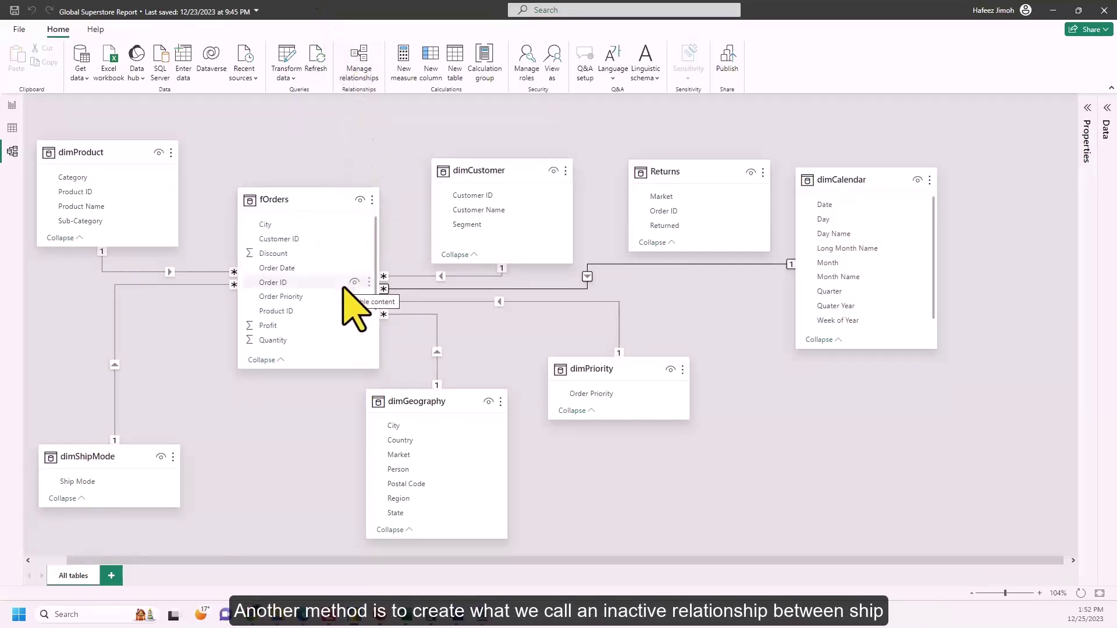
scroll(337, 320, down, 2)
drag(314, 318, 842, 208)
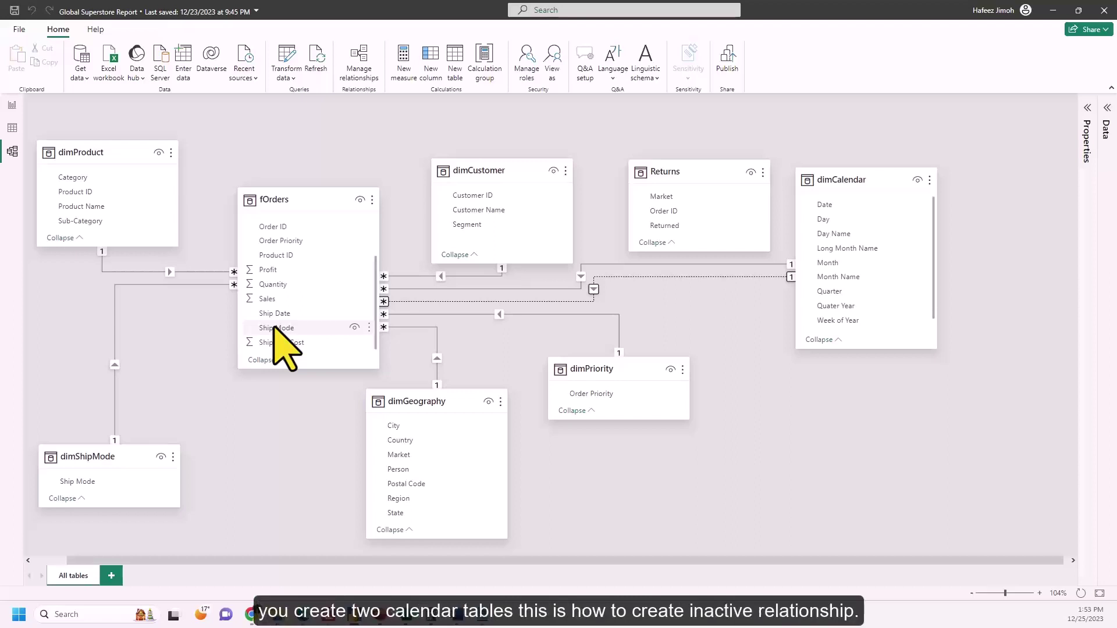
Delete the inactive relationship between fOrders and dimCalendar.
right_click(742, 278)
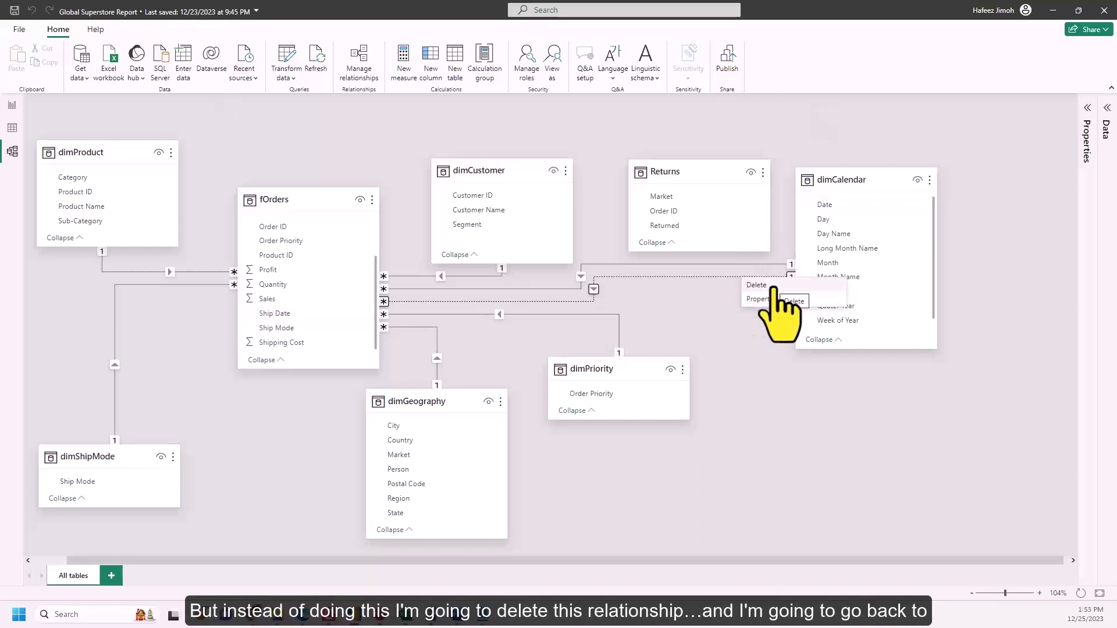
click(773, 286)
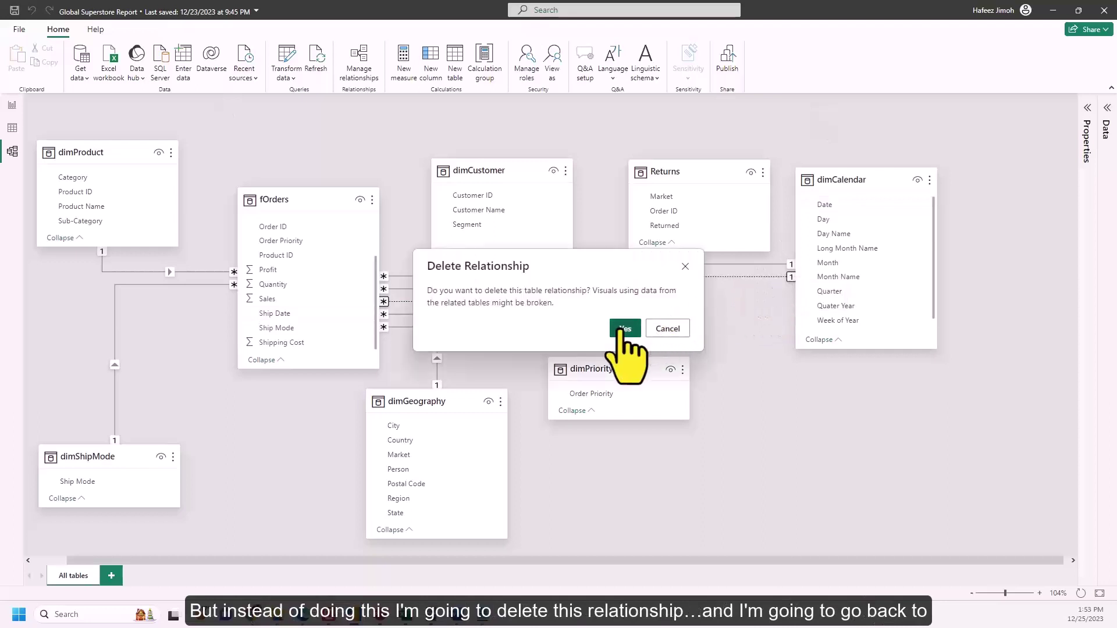
click(625, 325)
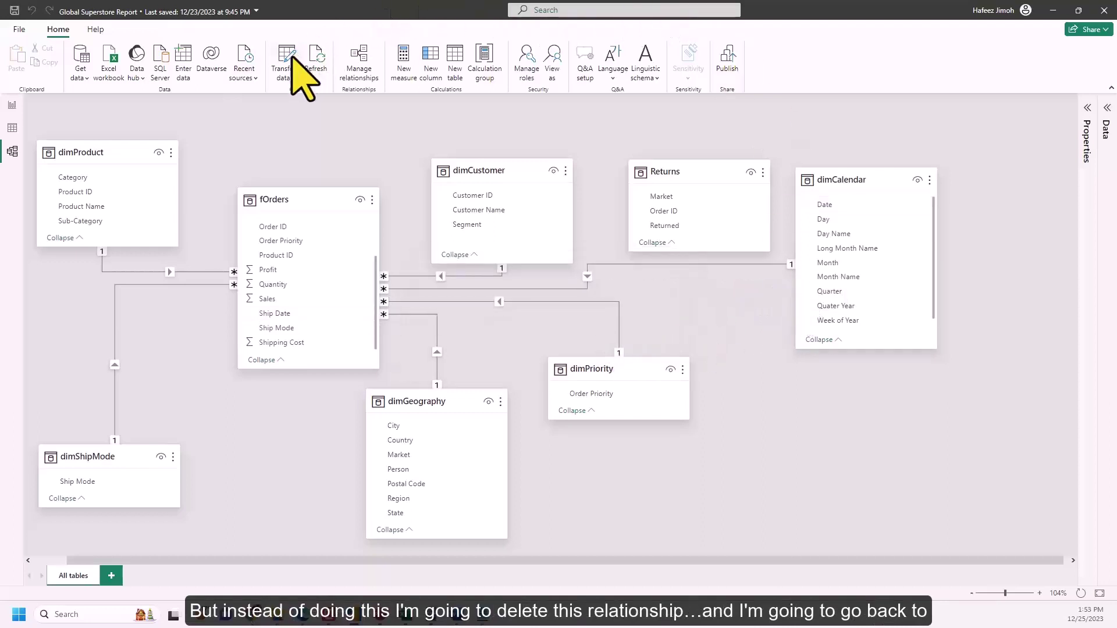
Open the query editor and duplicate the dimCalendar query.
click(289, 58)
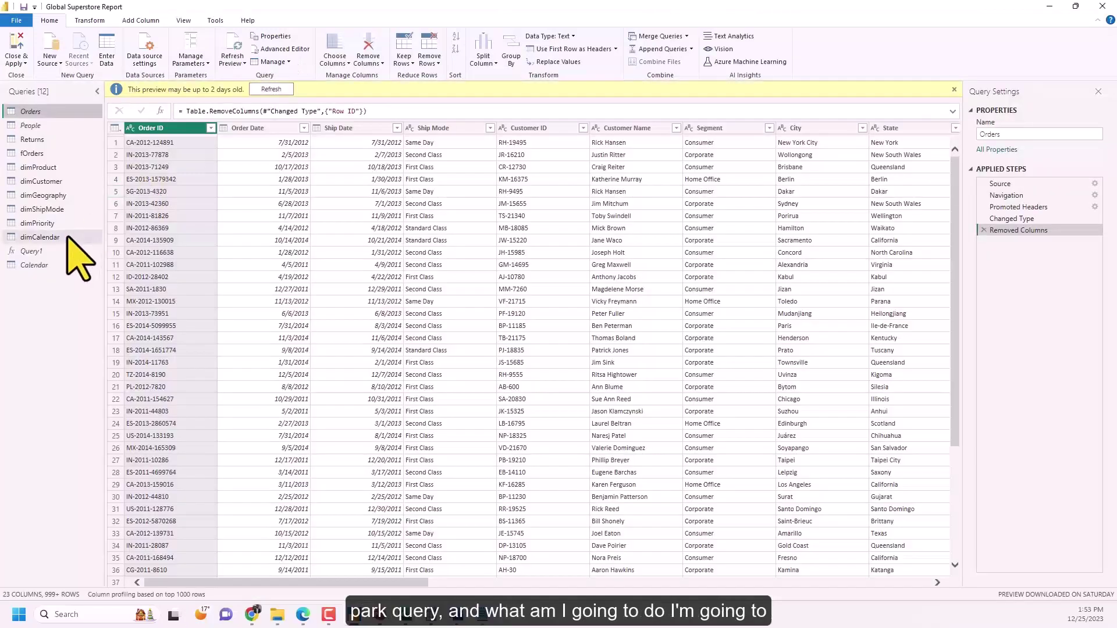
click(68, 236)
right_click(68, 238)
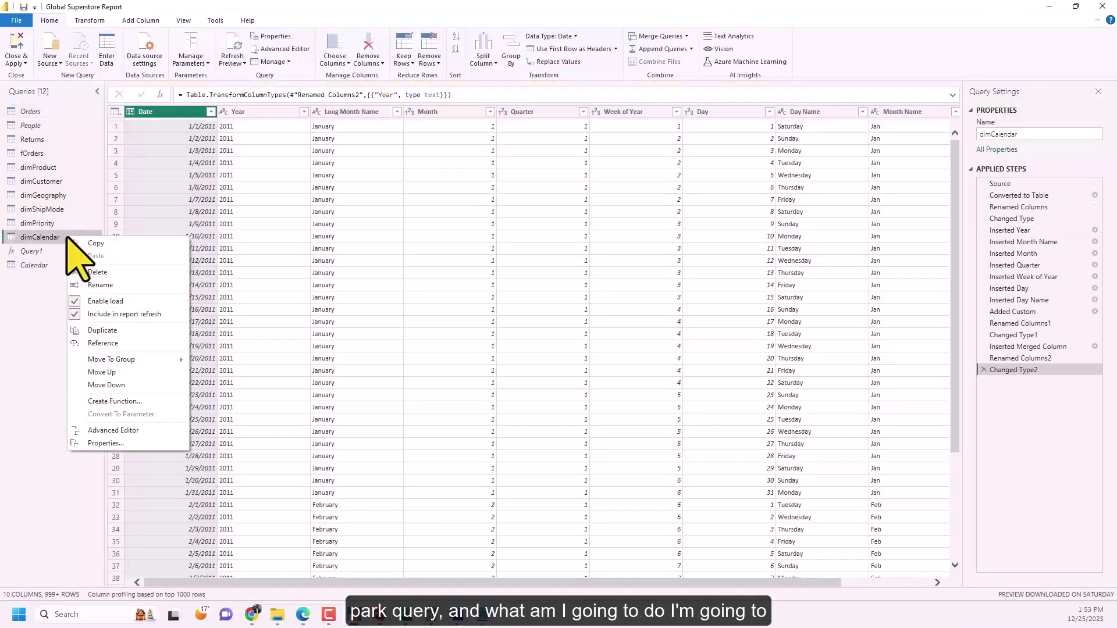
click(126, 330)
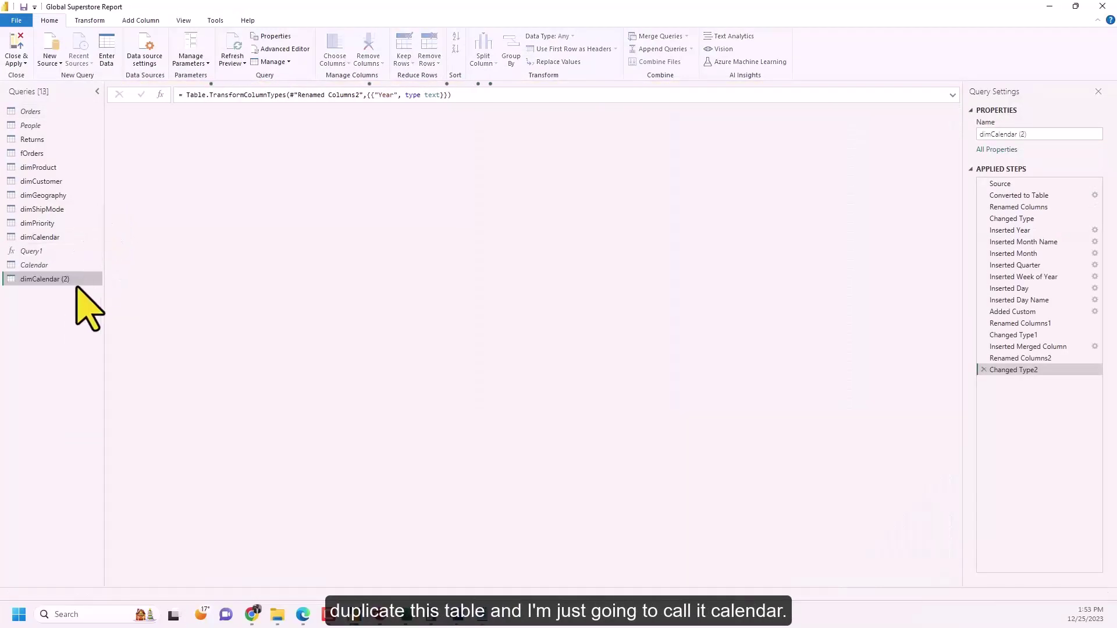
Rename the duplicated query as dimCalendar(Ship), then close the query editor and apply the changes.
double_click(68, 280)
click(71, 281)
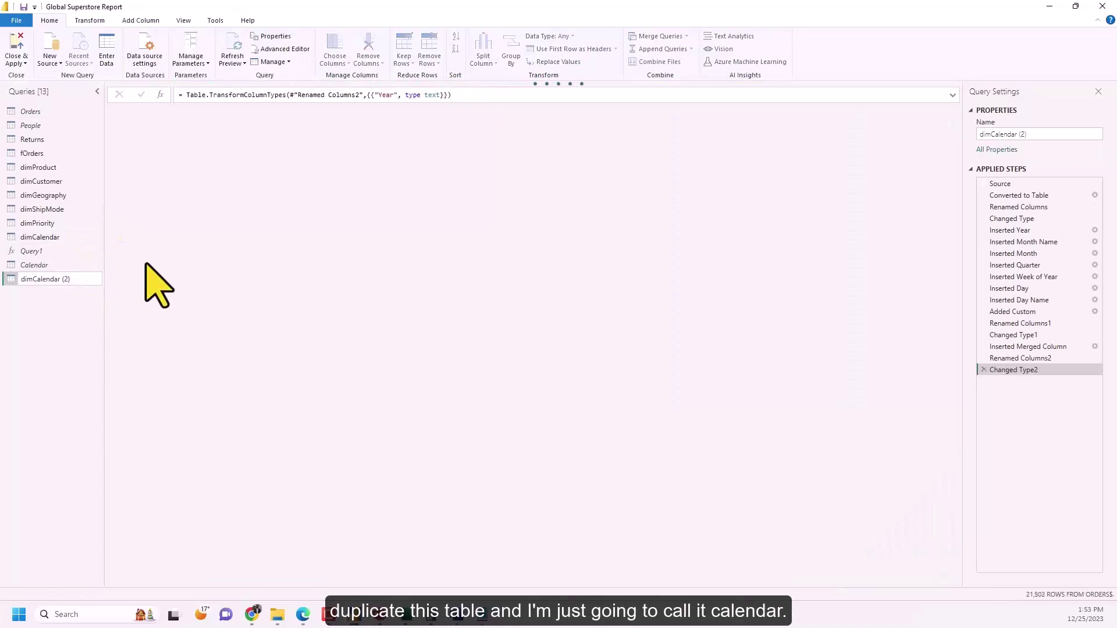
key(BackSpace)
key(BackSpace)
key(BackSpace)
key(BackSpace)
text((Ship)
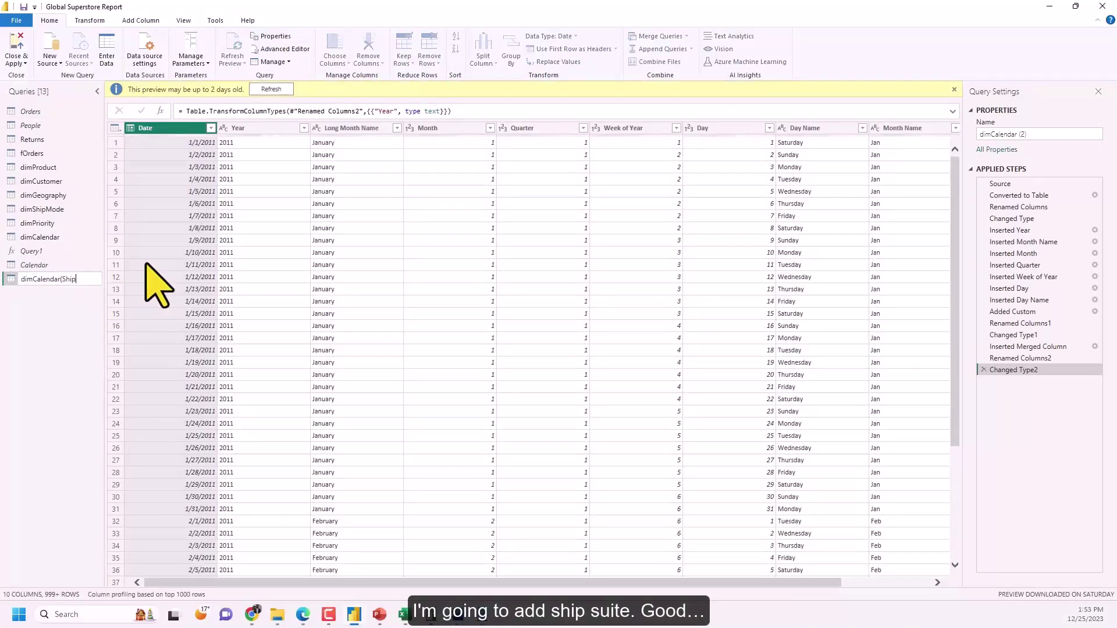
text())
key(Return)
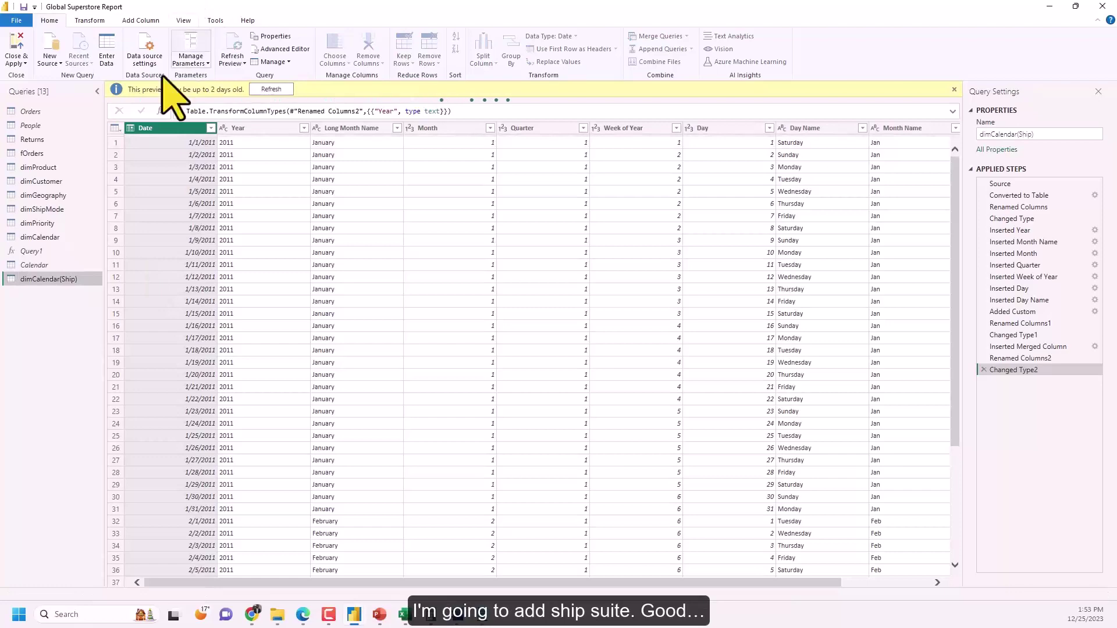
click(16, 63)
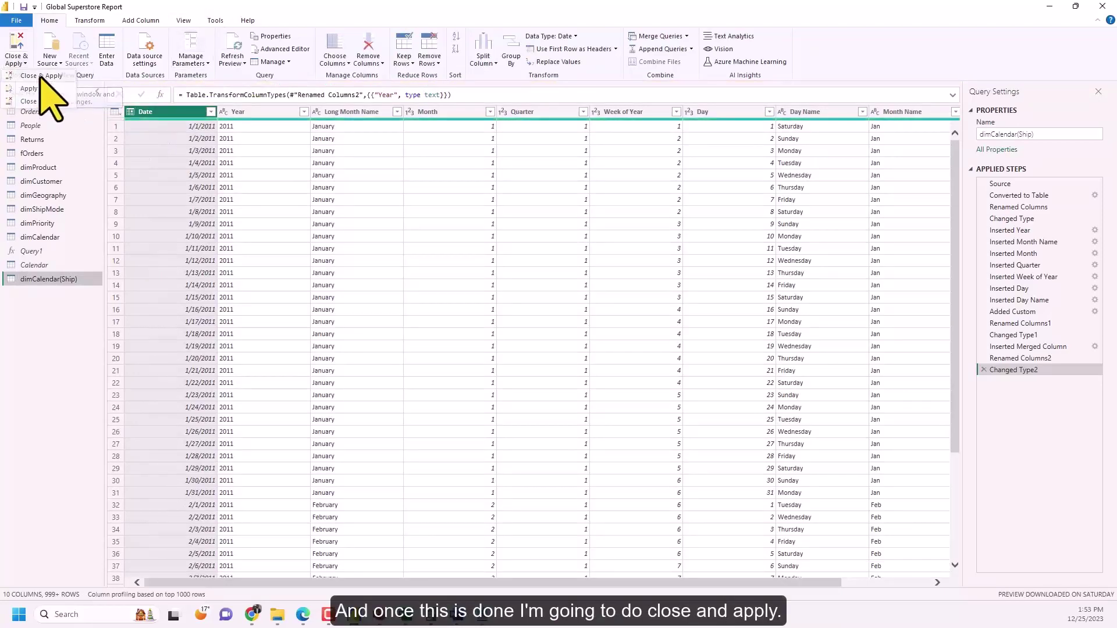
click(41, 76)
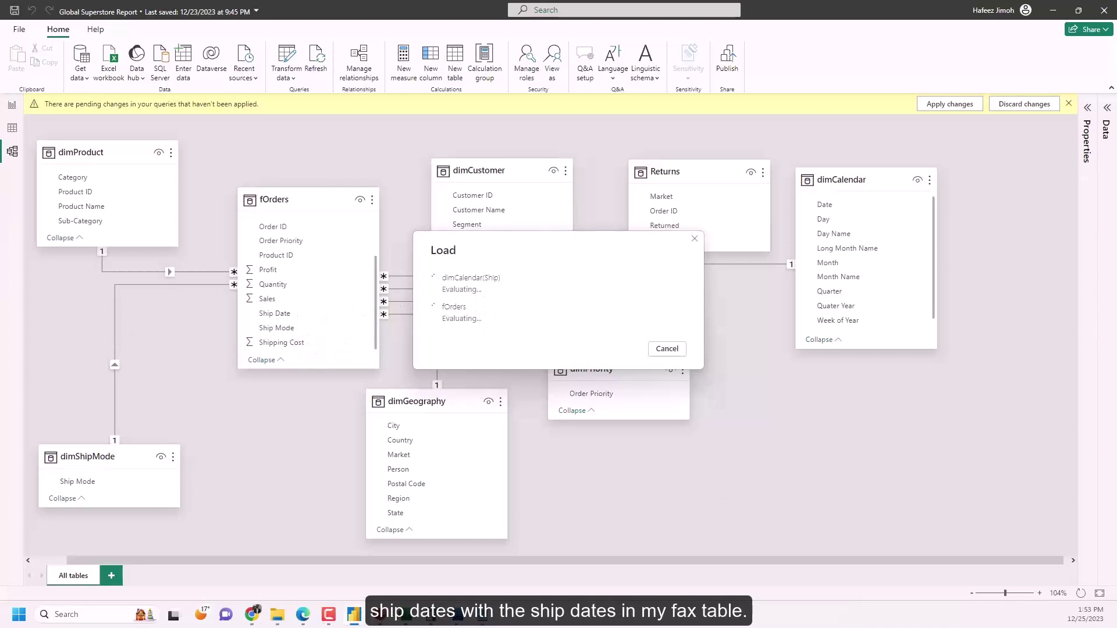
Place dimCalendar(Ship) below dimCalendar, relate its Date to Ship Date in fOrders, and return to the report.
drag(993, 262, 852, 377)
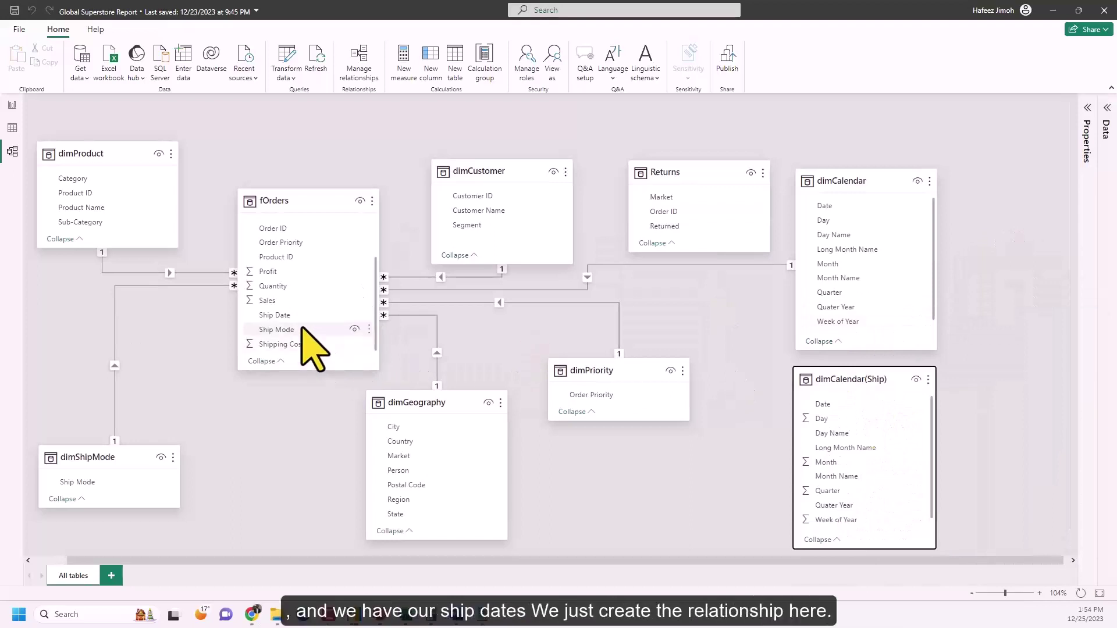
drag(306, 317, 822, 408)
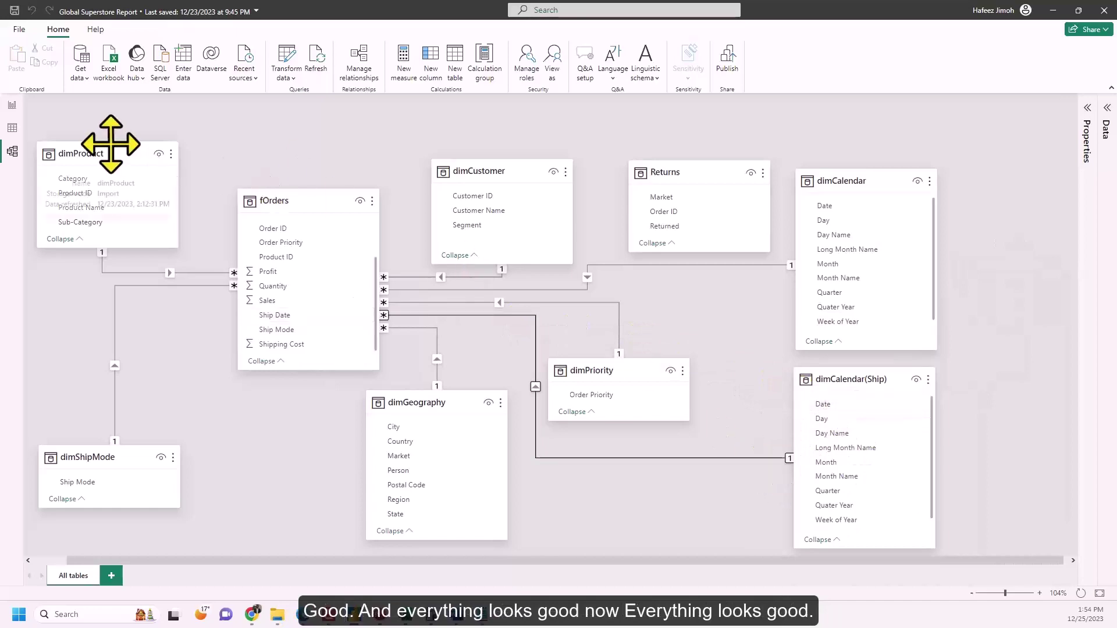
click(12, 105)
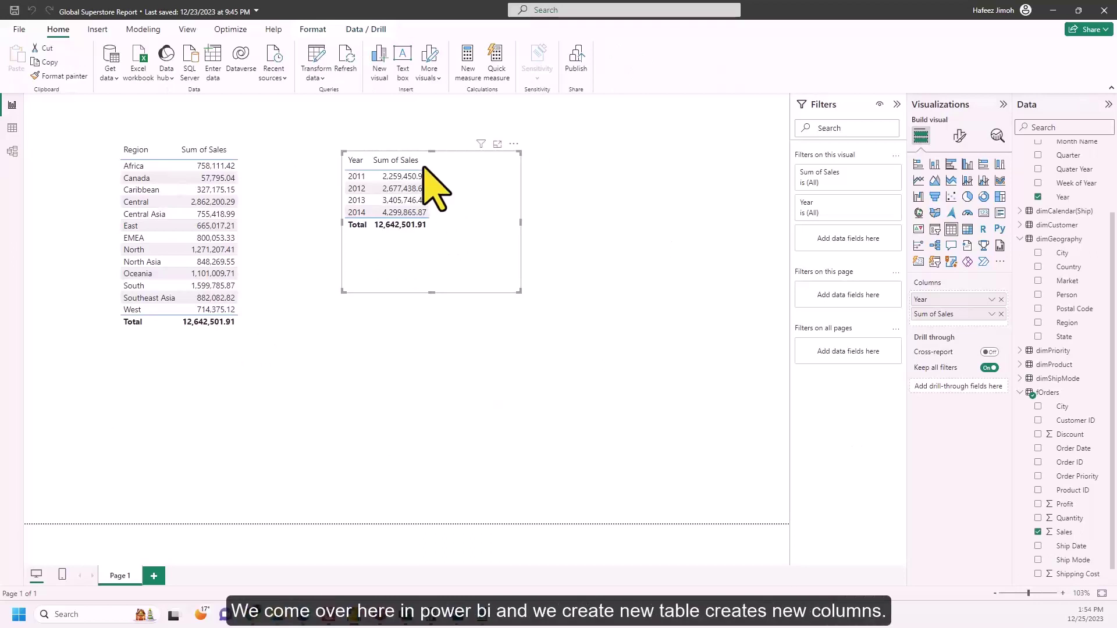
Create a calculated table with the formula Date = CALENDARAUTO() and set its Date column's data type to Date.
click(12, 128)
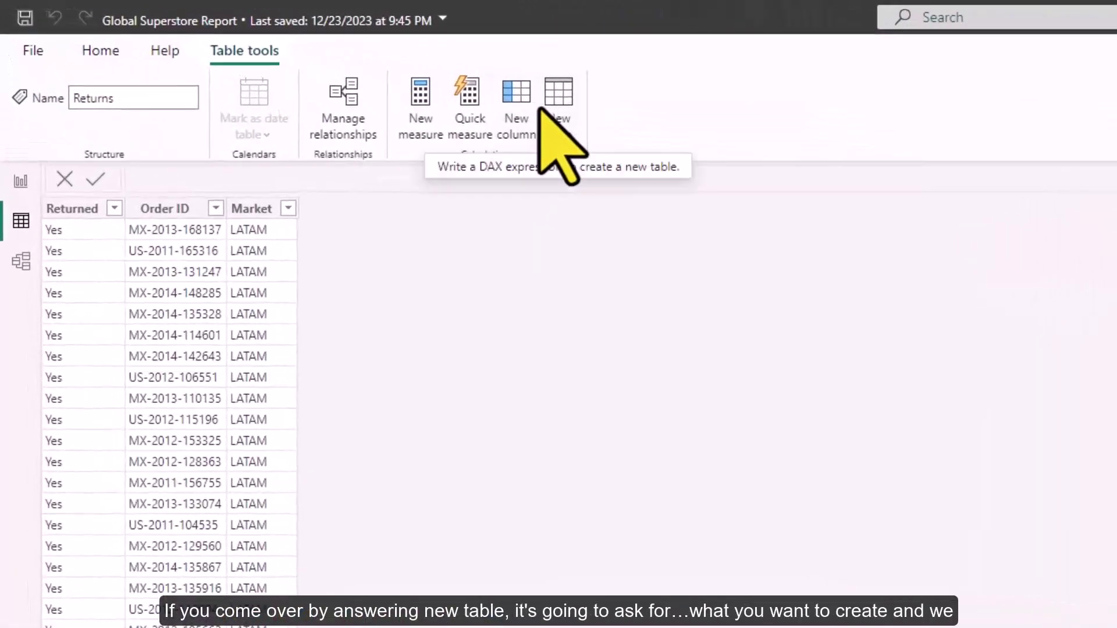
click(550, 108)
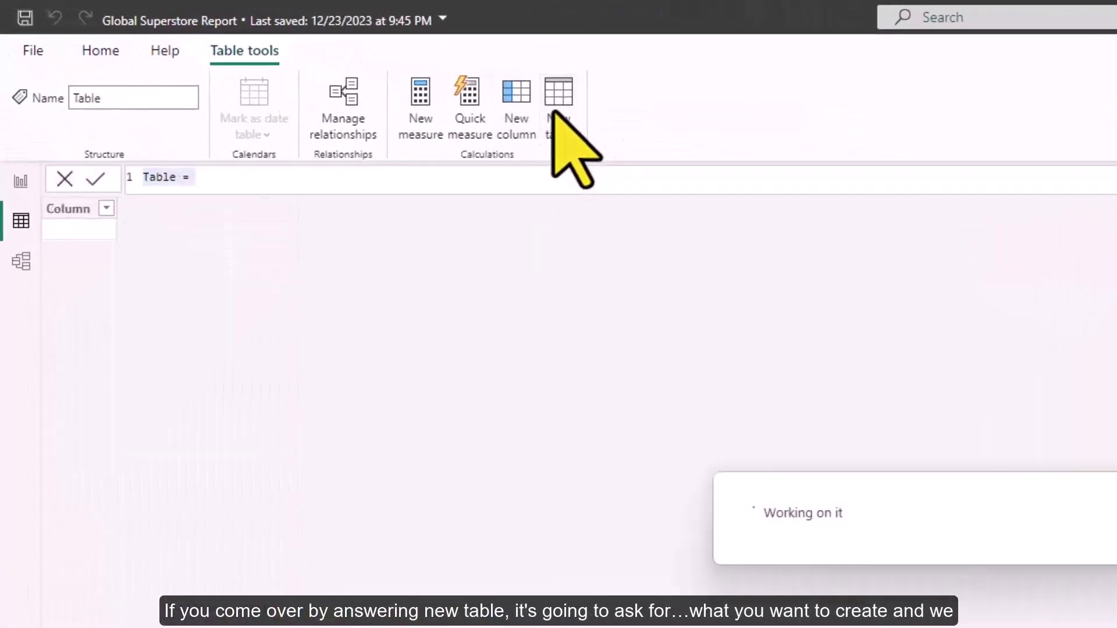
click(212, 185)
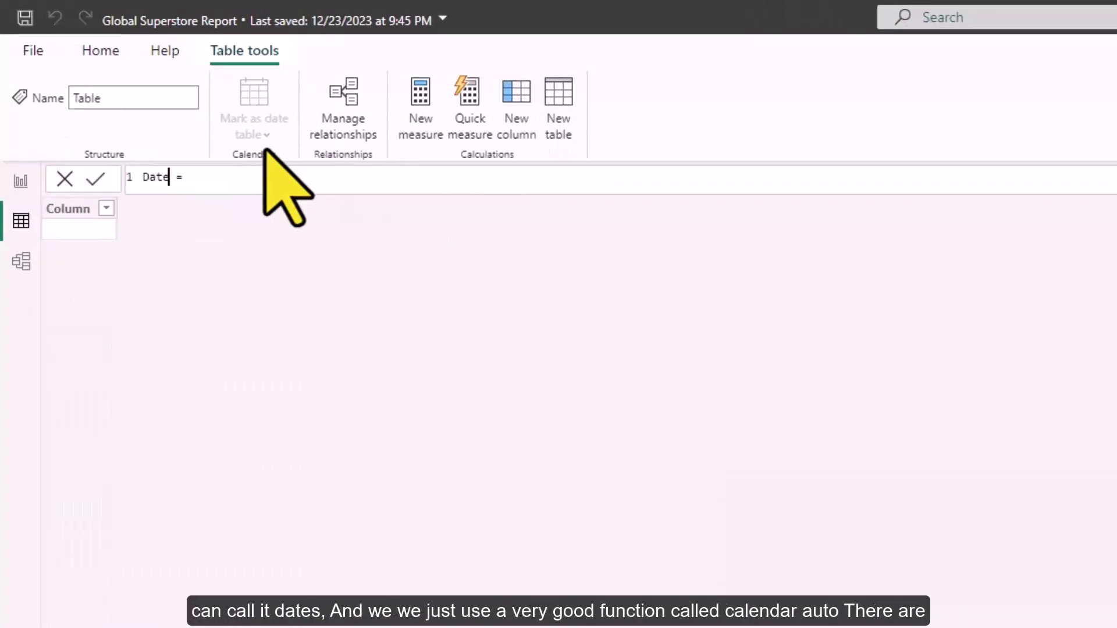
text(CA)
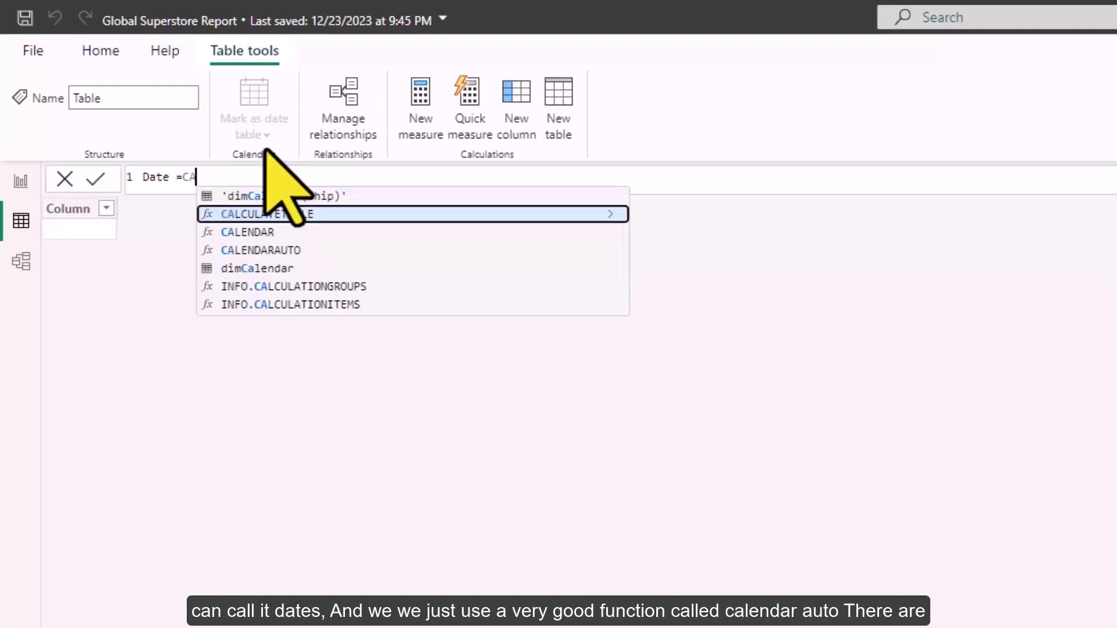
key(Down)
key(Down)
key(Tab)
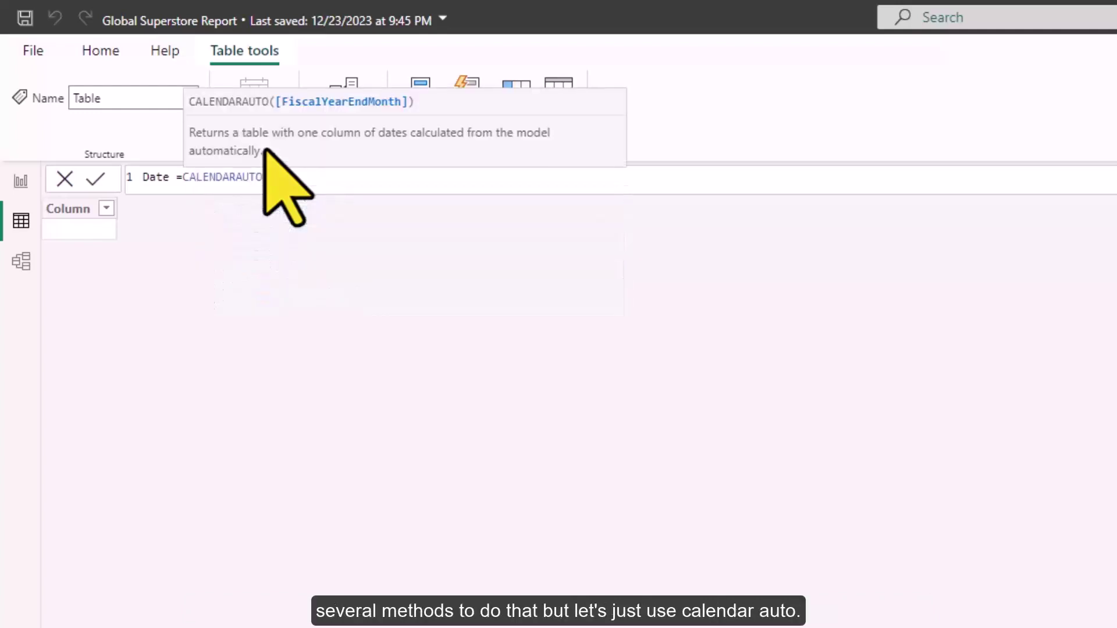
text())
key(Return)
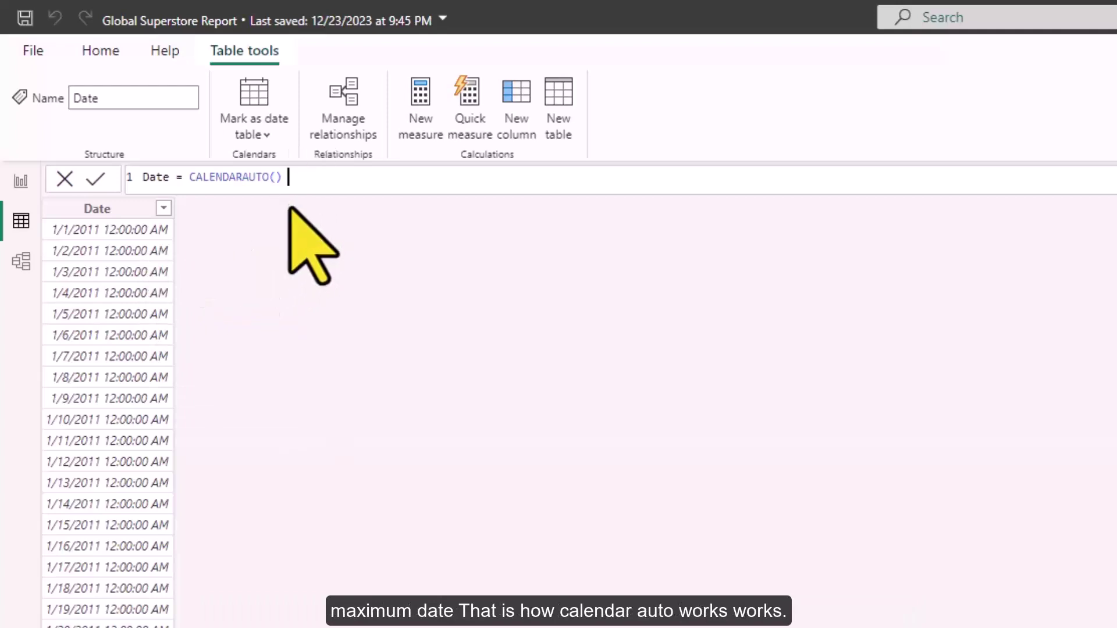
click(129, 215)
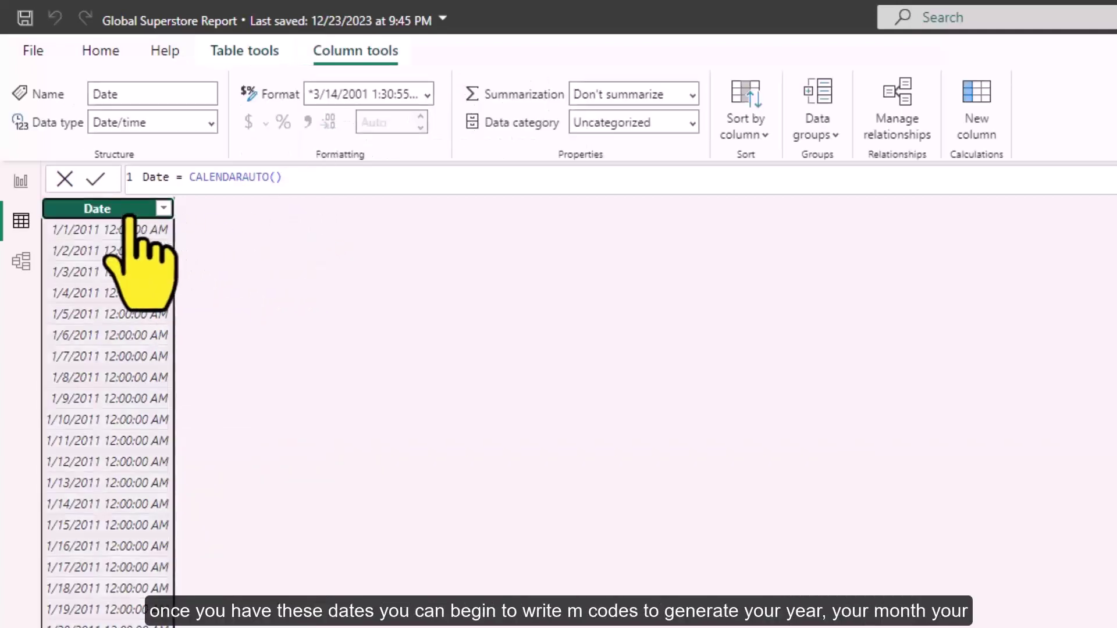
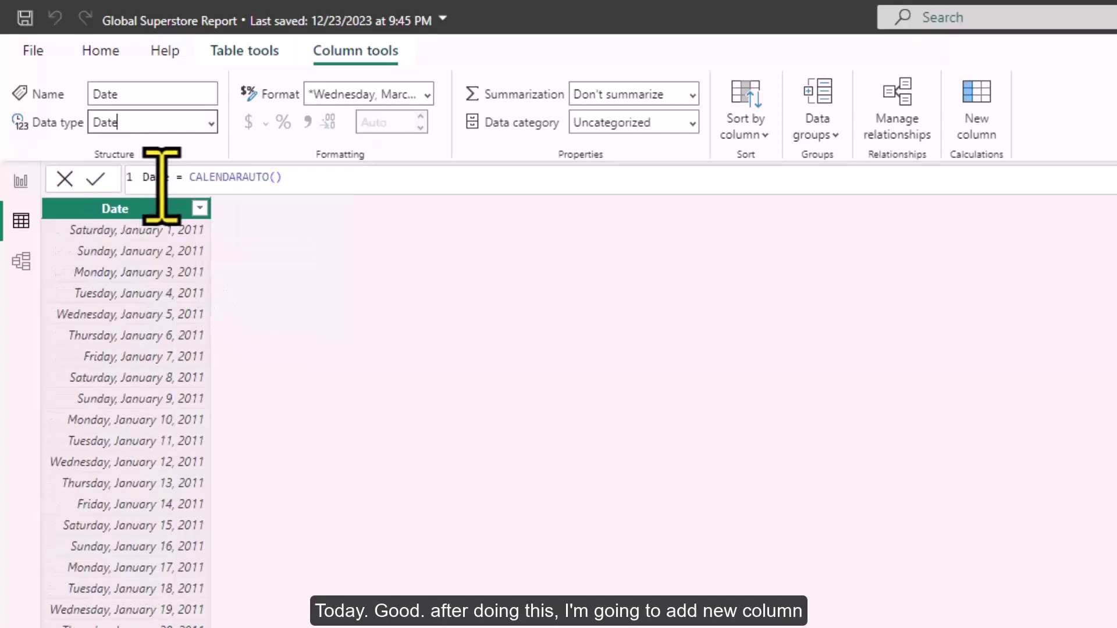
Add a calculated column to the Date table with the formula Year = YEAR('Date'[Date]).
click(392, 207)
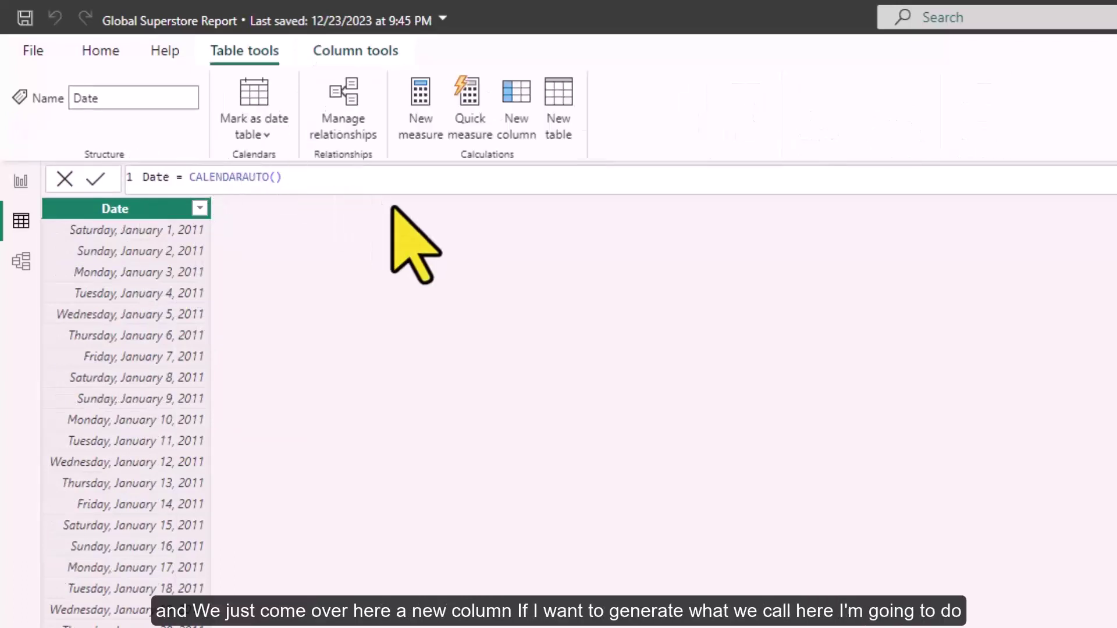
click(518, 131)
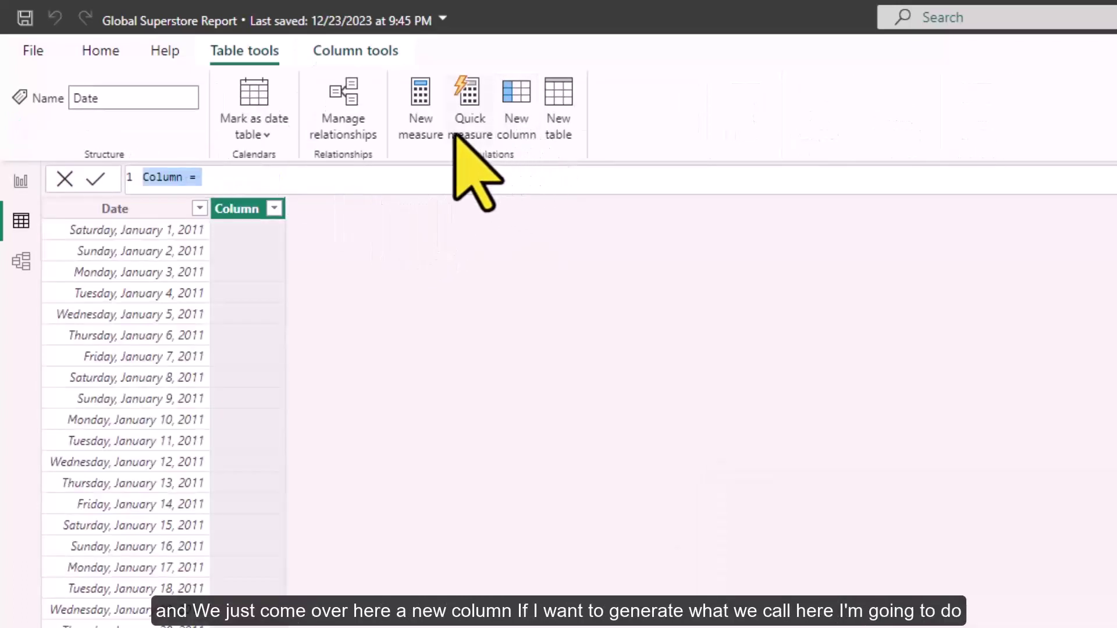
text(Ye)
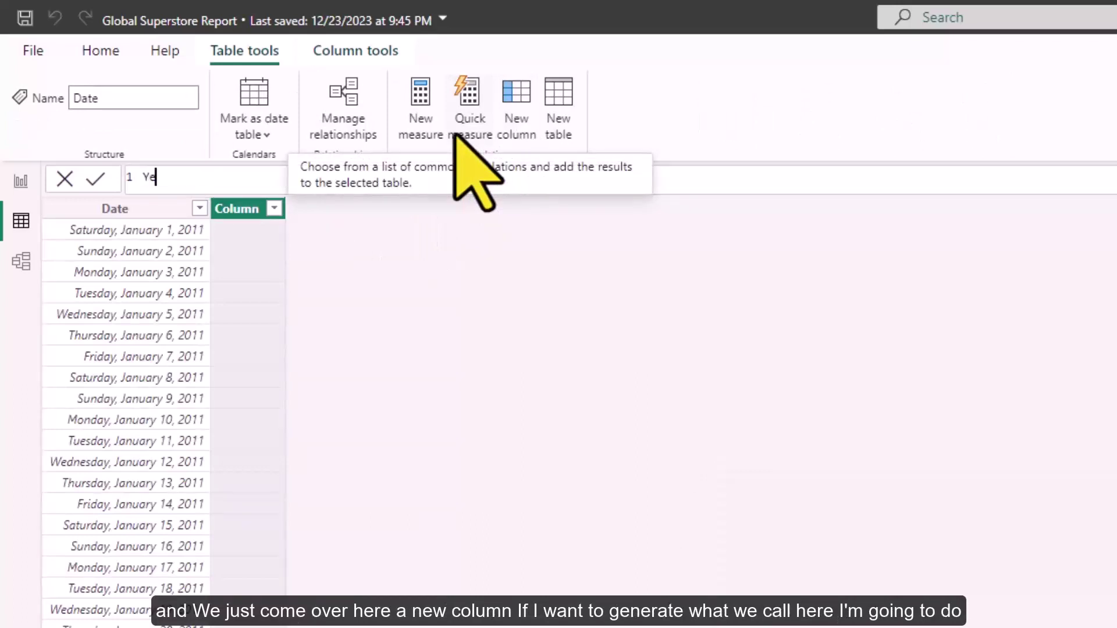
text(ar = YEAR()
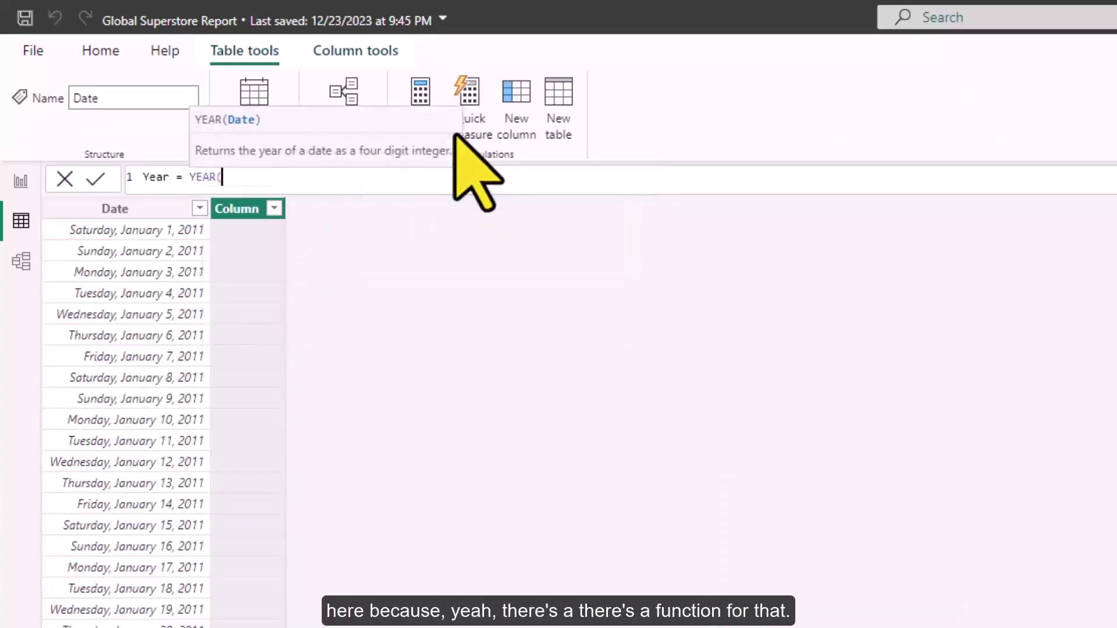
text(D)
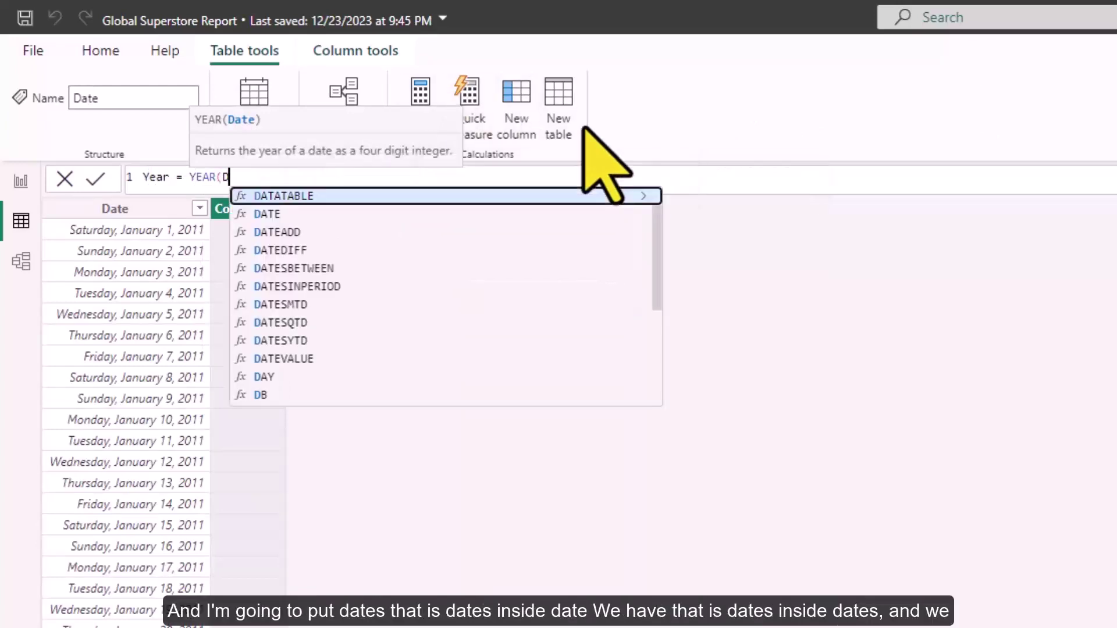
text(ATE()
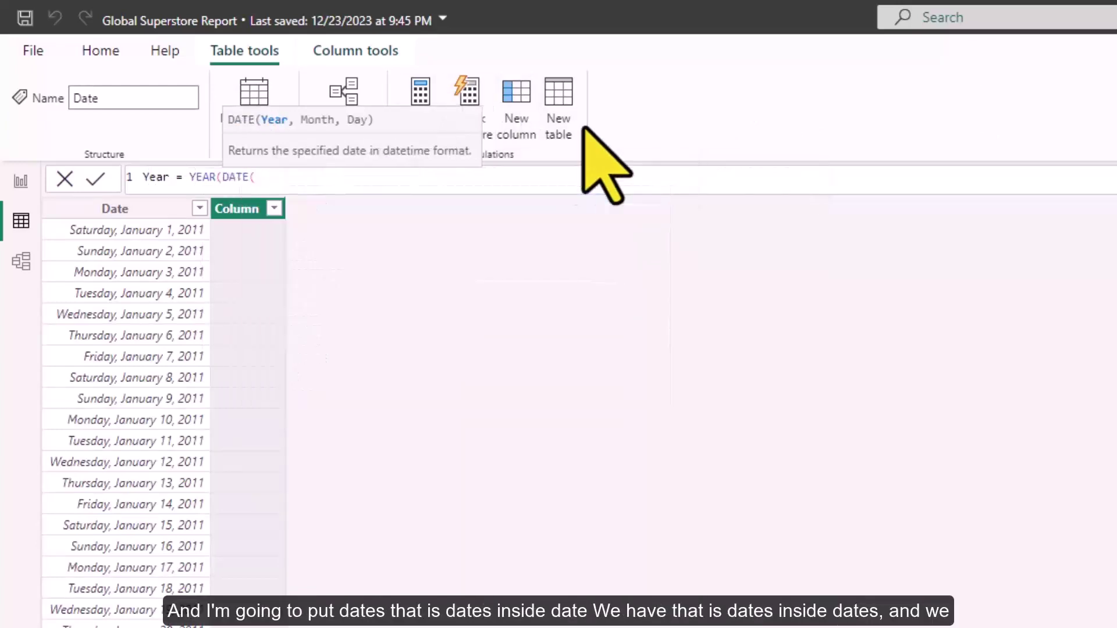
key(BackSpace)
key(BackSpace)
key(BackSpace)
key(BackSpace)
text(ate)
key(Tab)
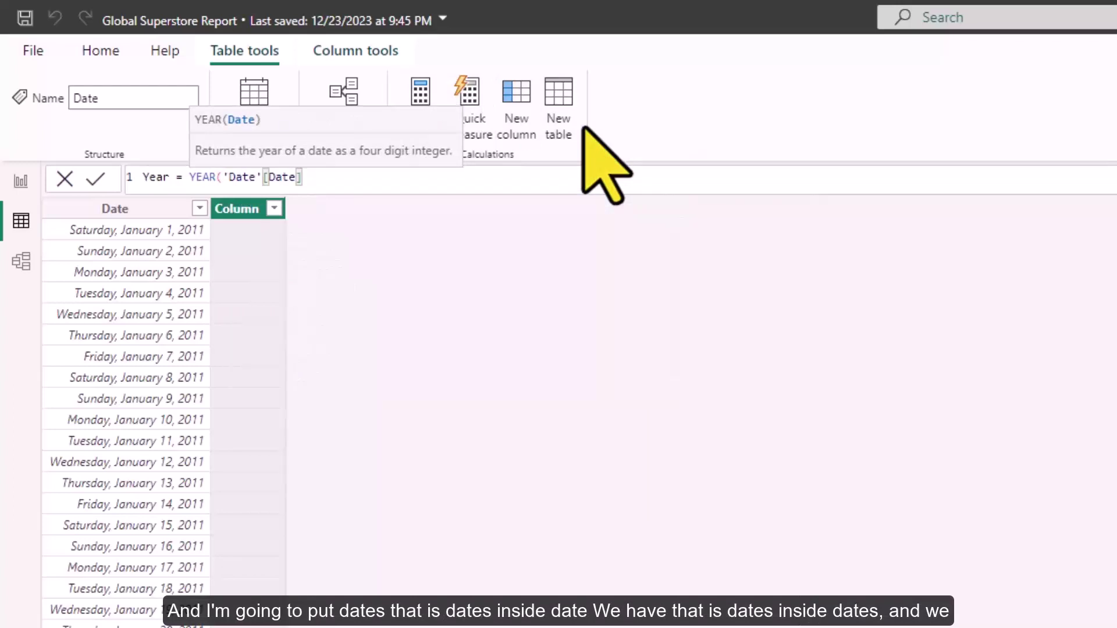
text())
key(Return)
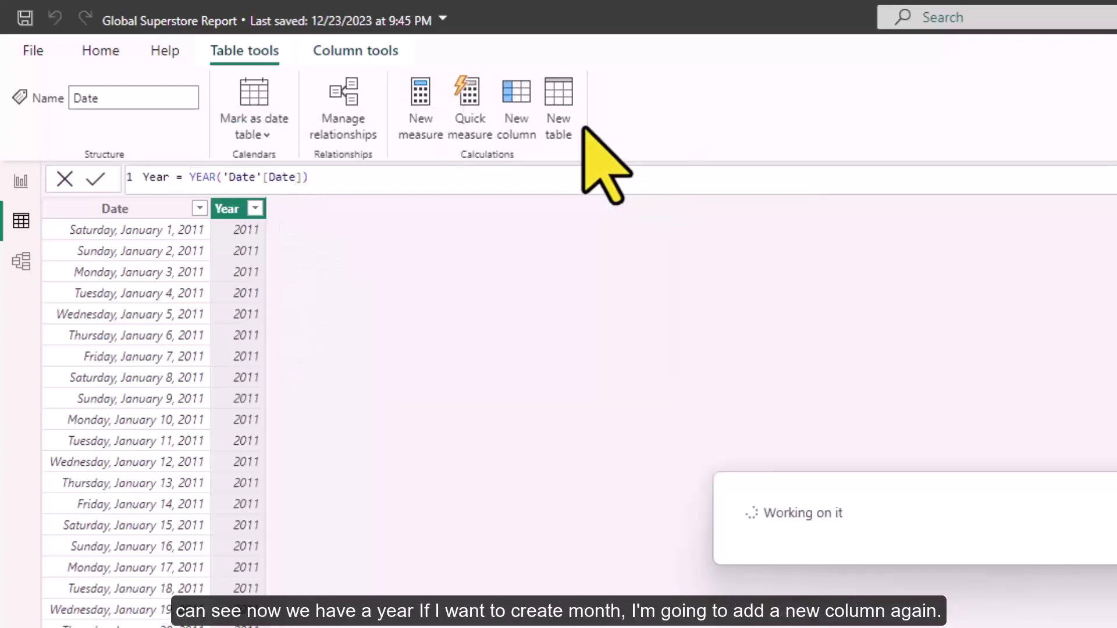
Add a calculated column to the Date table with the formula Month = FORMAT('Date'[Date],"mmm").
click(156, 210)
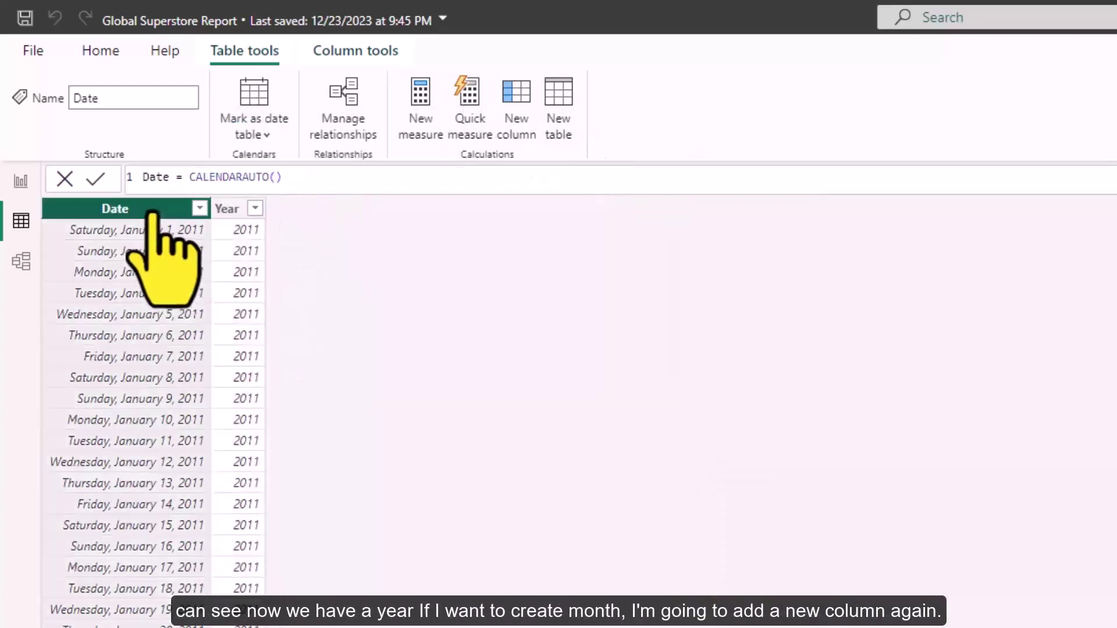
click(517, 114)
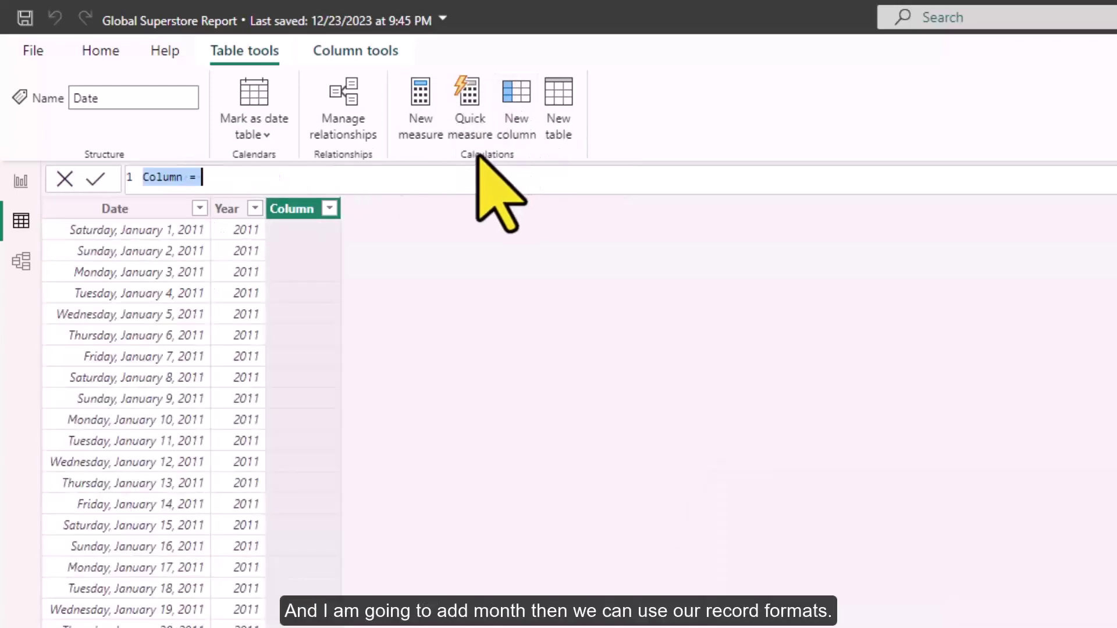
text(Month = For)
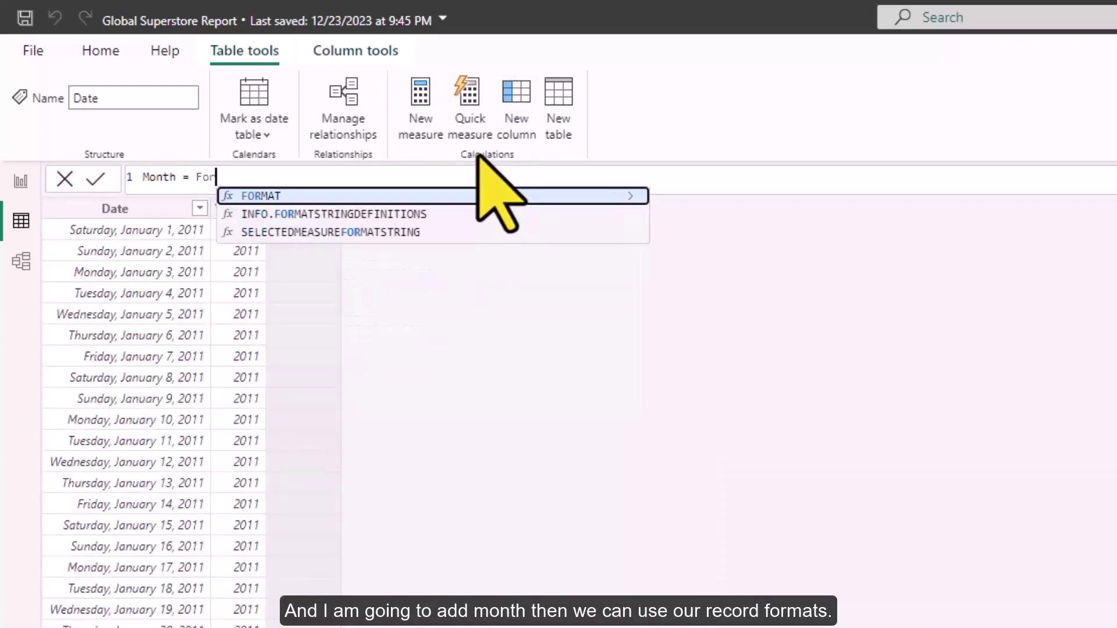
key(Tab)
text(Date)
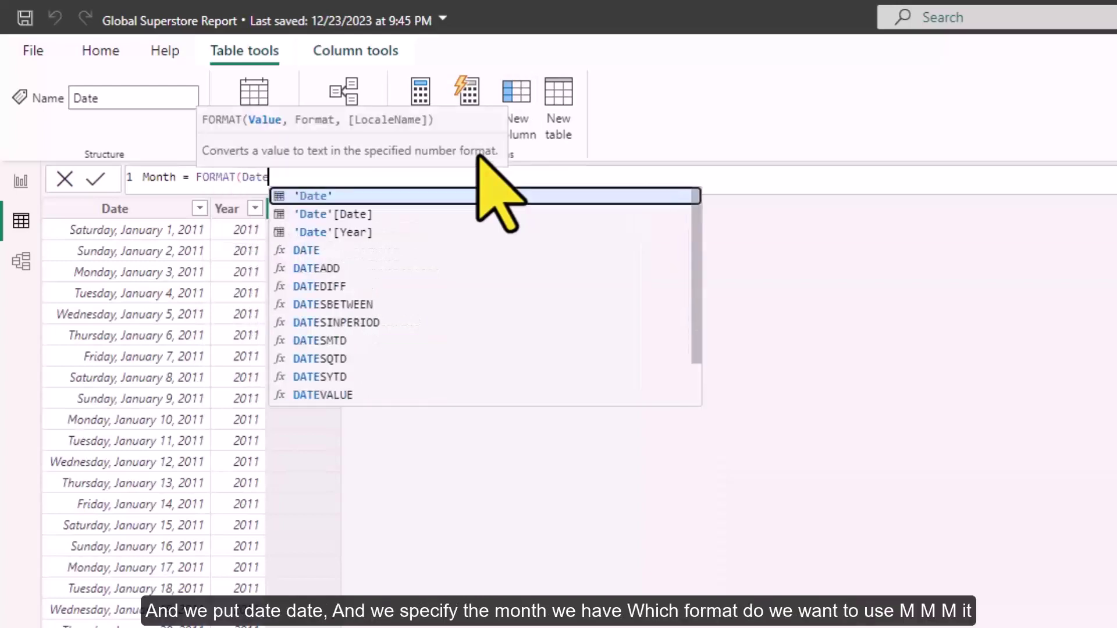
key(Down)
key(Tab)
text(,)
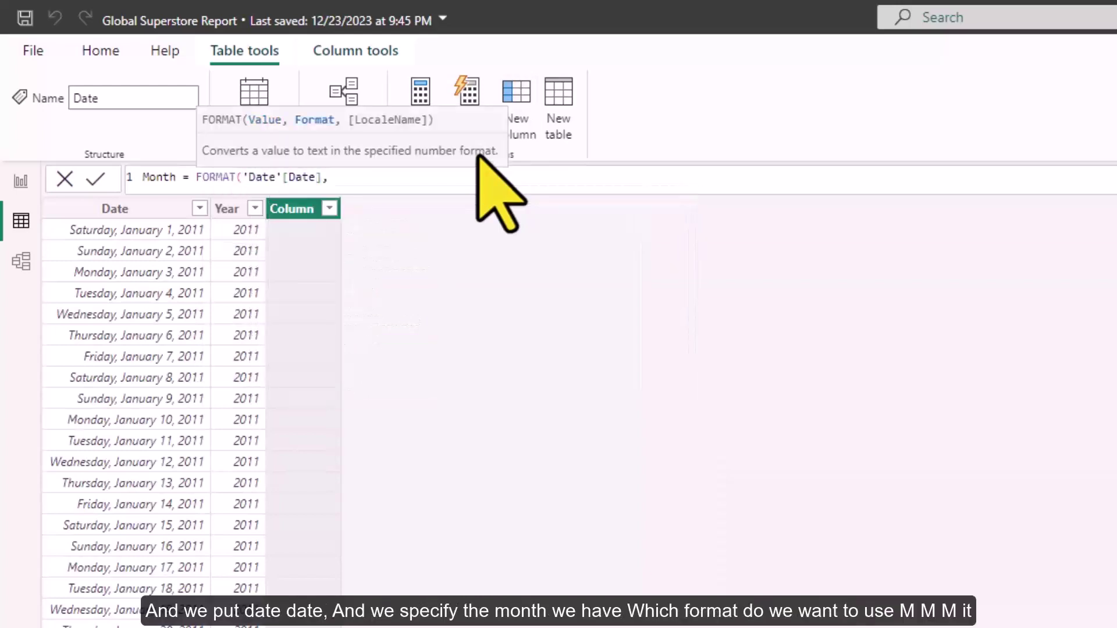
text("")
text(mmm)
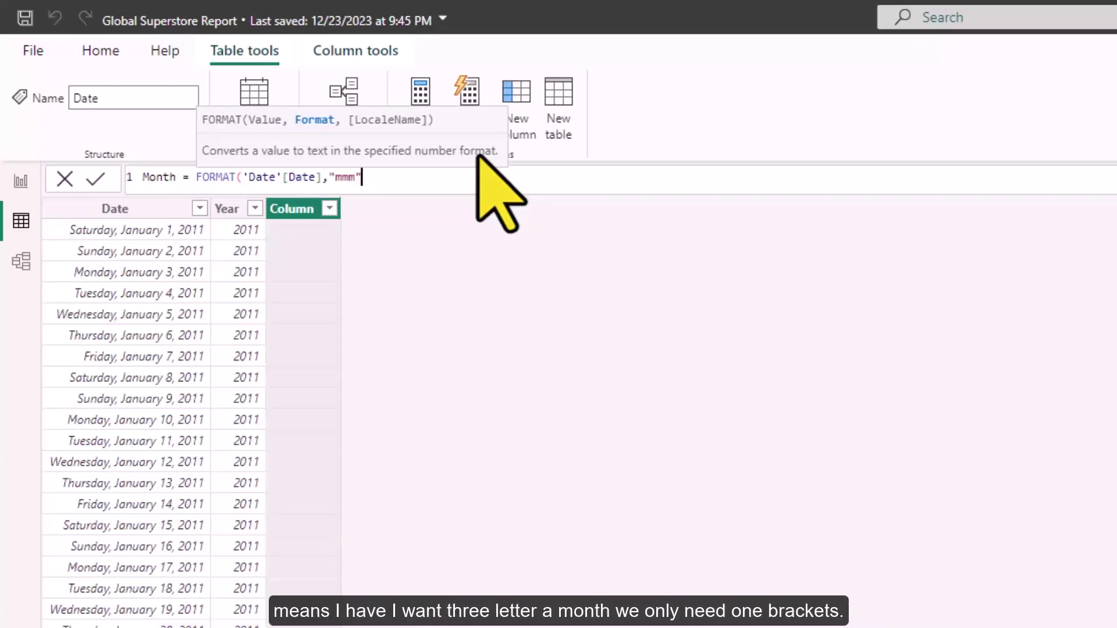
text()))
key(Return)
key(BackSpace)
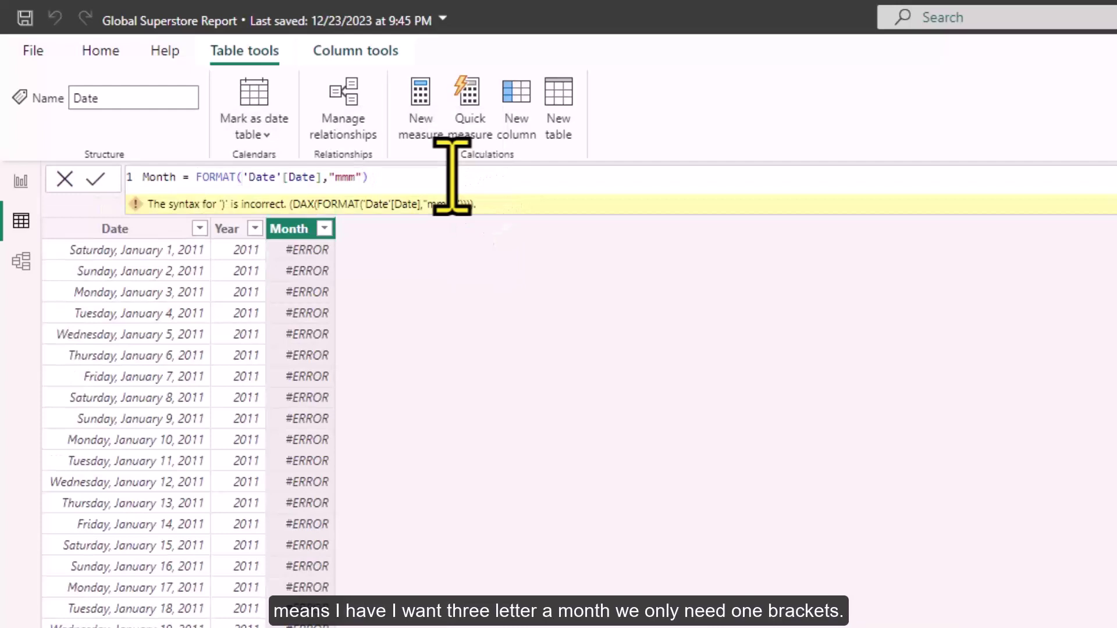
key(Return)
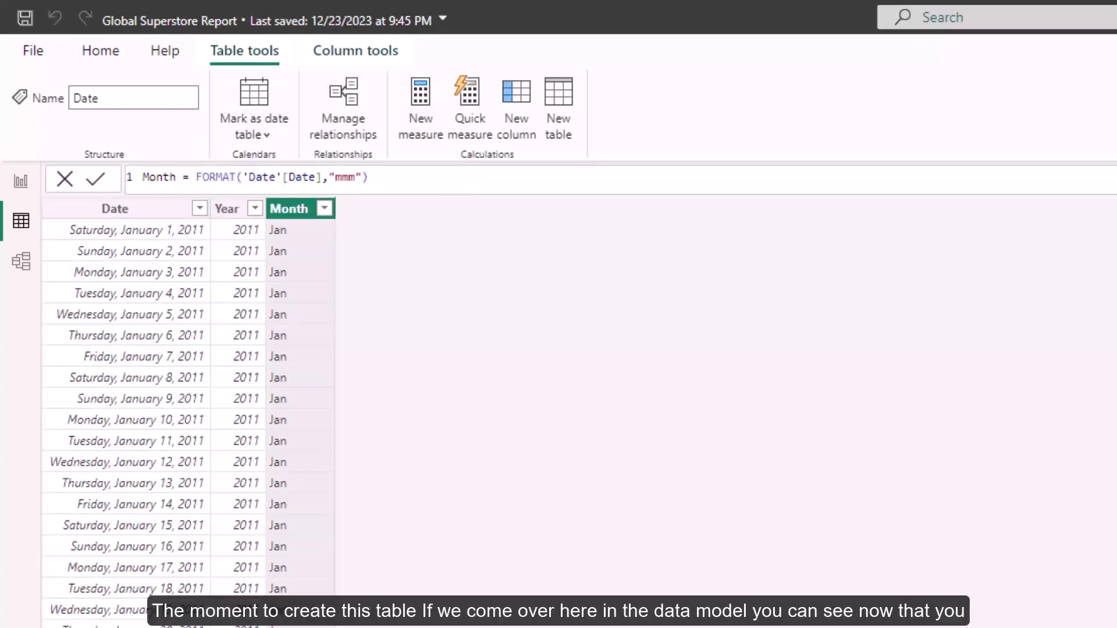
Examine the Date table in the data model diagram and return to the report.
click(20, 261)
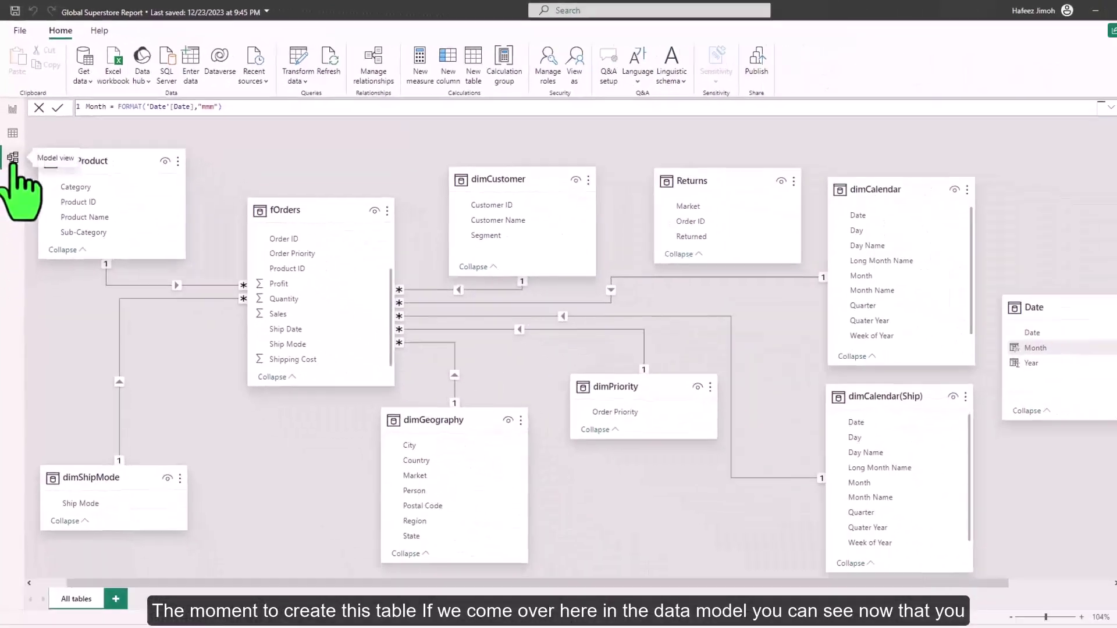
scroll(832, 280, down, 2)
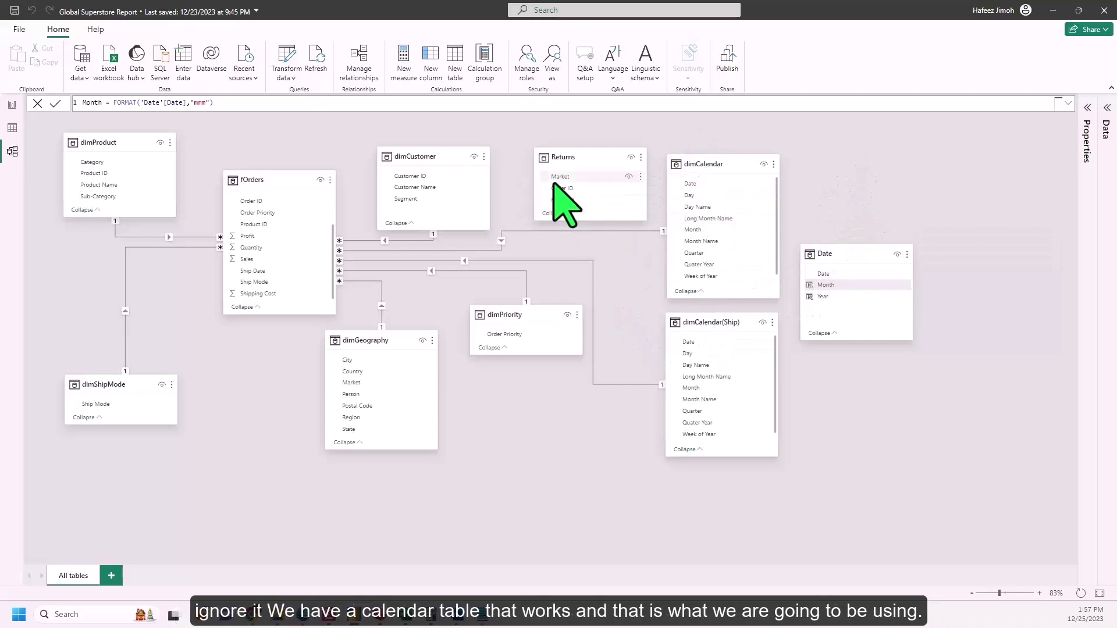
click(11, 105)
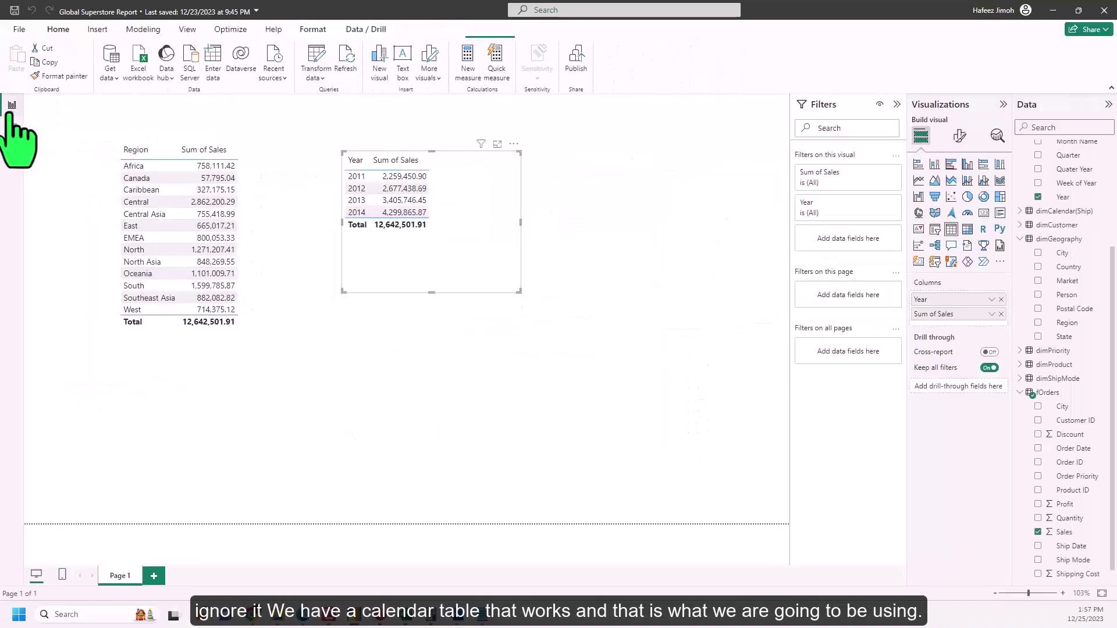